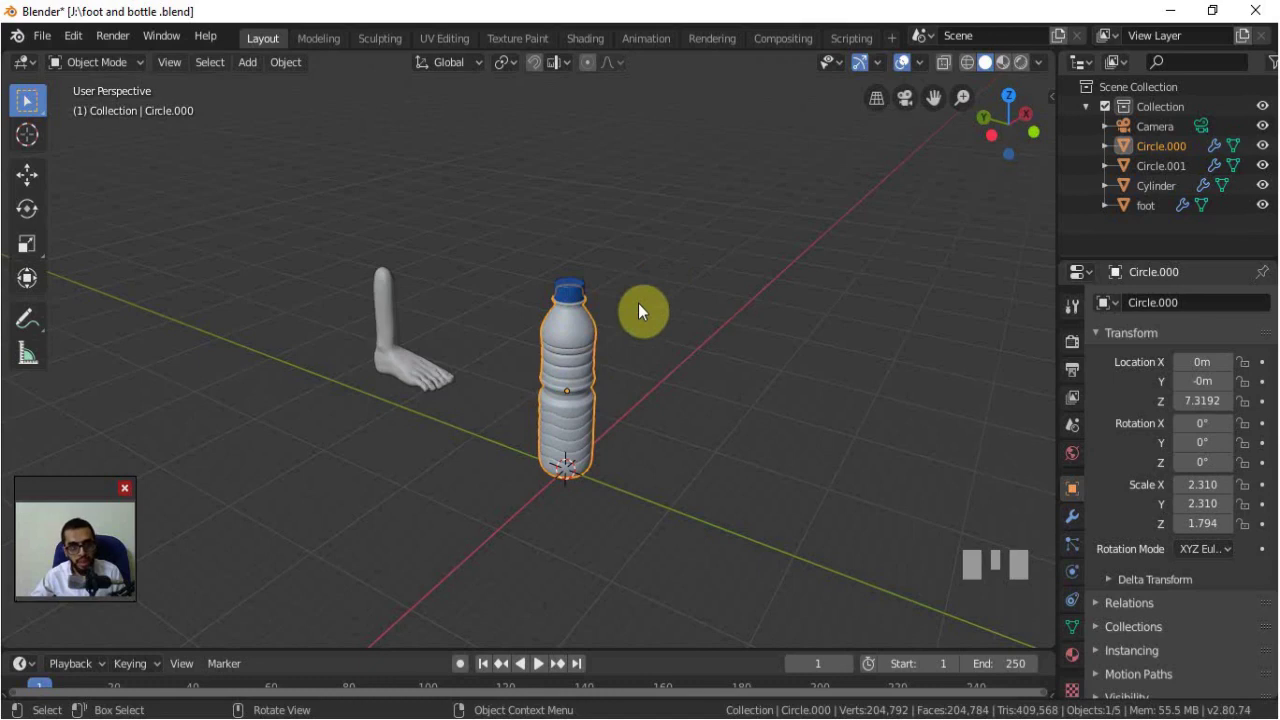
# Step: Select the foot model beside the bottle
pyautogui.scroll(-3, 638, 303)
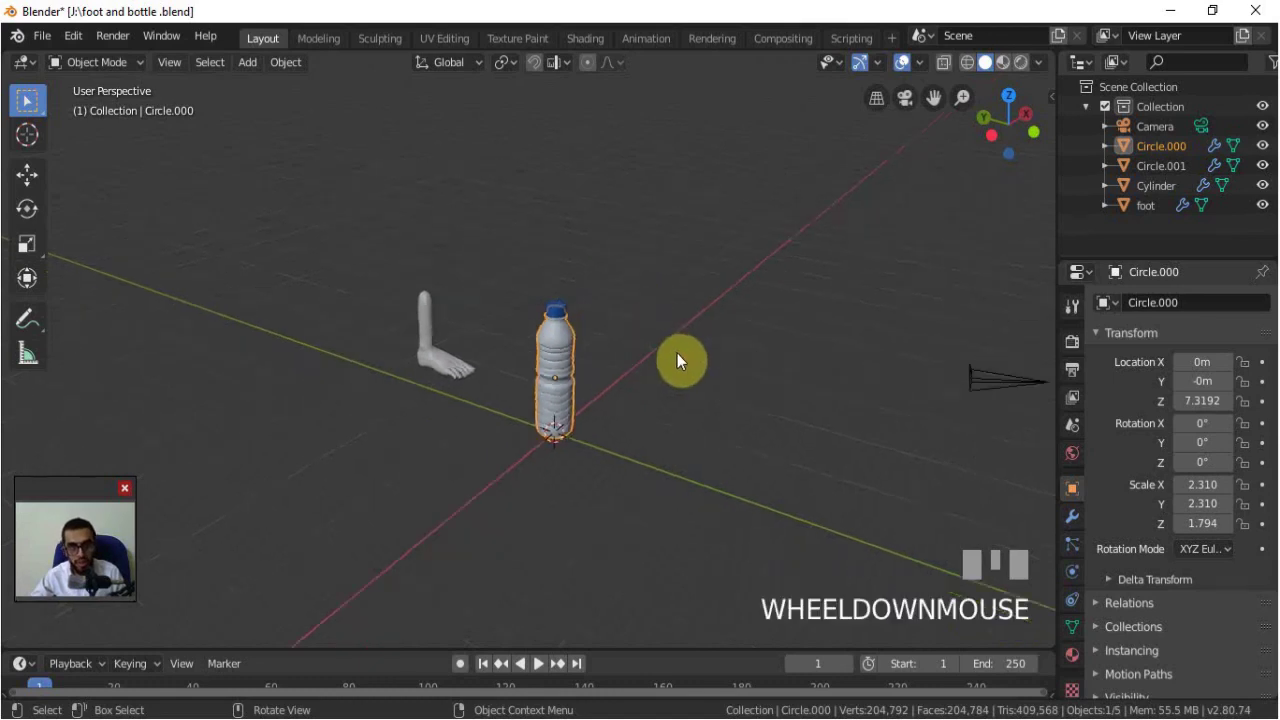
pyautogui.click(449, 371)
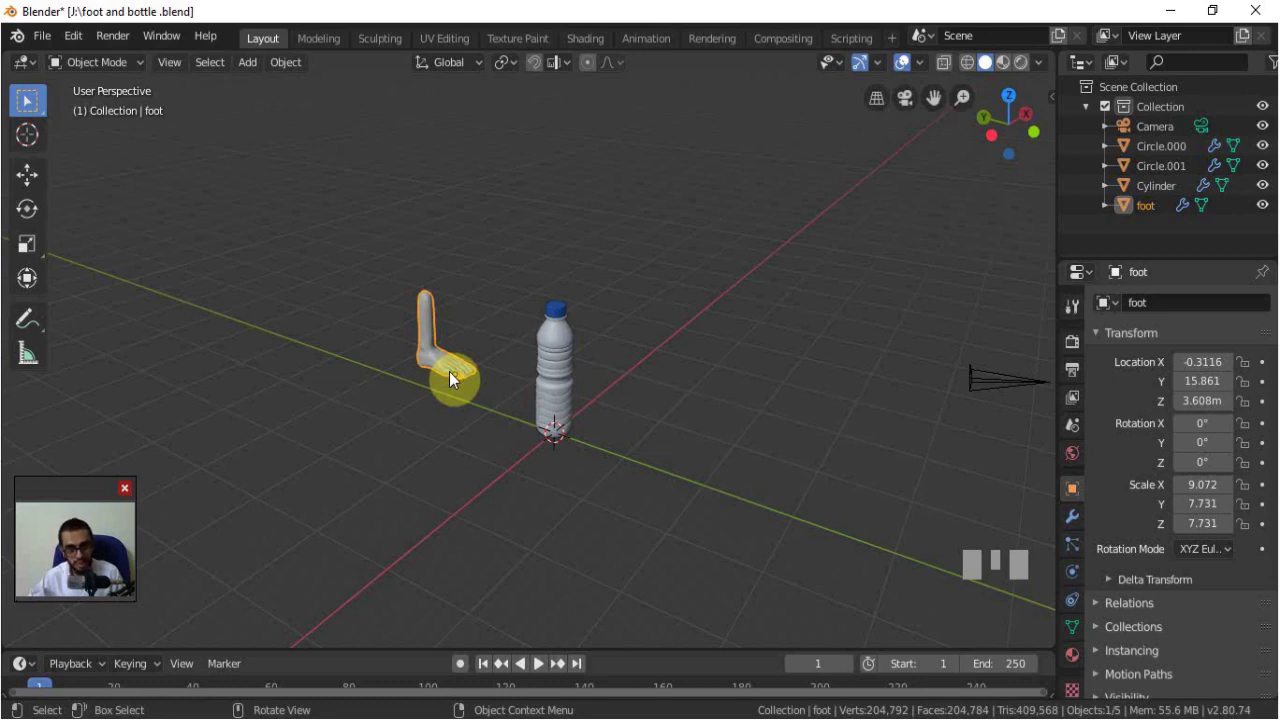
pyautogui.moveTo(449, 371); pyautogui.dragTo(545, 488, button='middle')
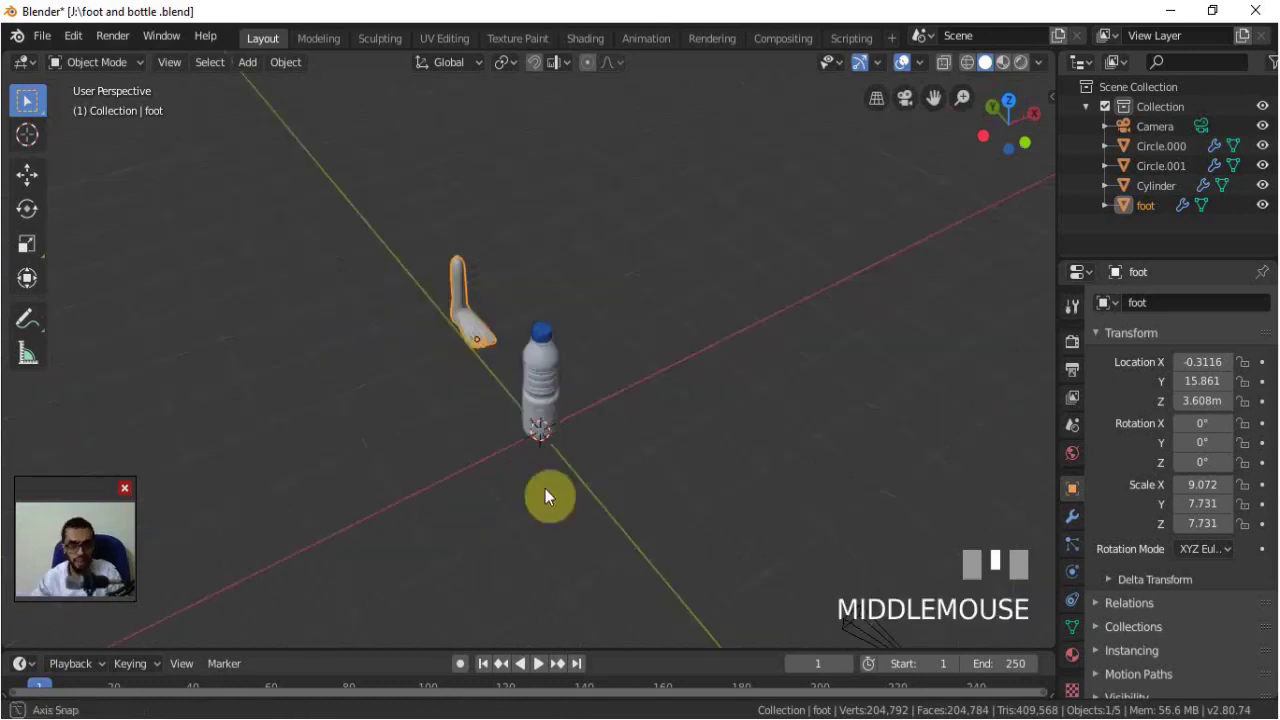
# Step: Annotate the swing path with a U-shaped curve through the bottle in top view and an arc starting at the leg's upper end
pyautogui.press('KP_7')
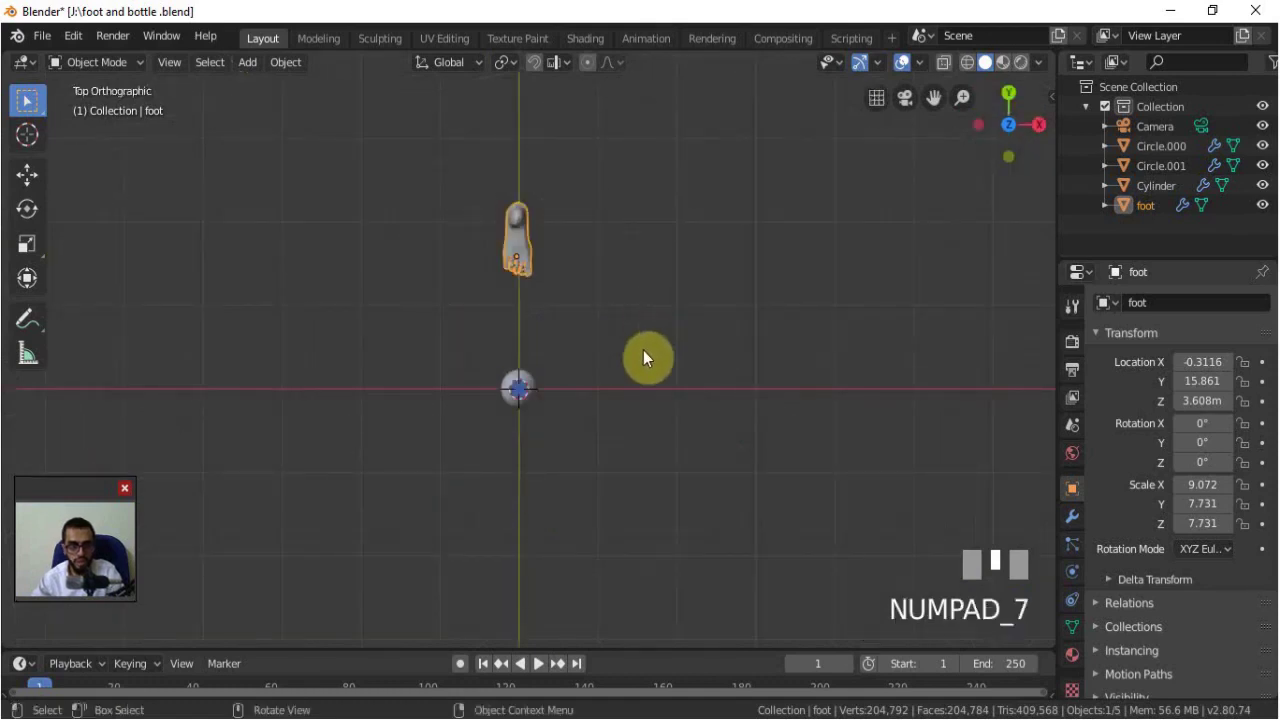
pyautogui.press('d')
pyautogui.moveTo(658, 238)
pyautogui.mouseDown()
pyautogui.moveTo(618, 346)
pyautogui.moveTo(567, 379)
pyautogui.moveTo(497, 384)
pyautogui.moveTo(466, 366)
pyautogui.moveTo(425, 327)
pyautogui.moveTo(402, 262)
pyautogui.mouseUp()
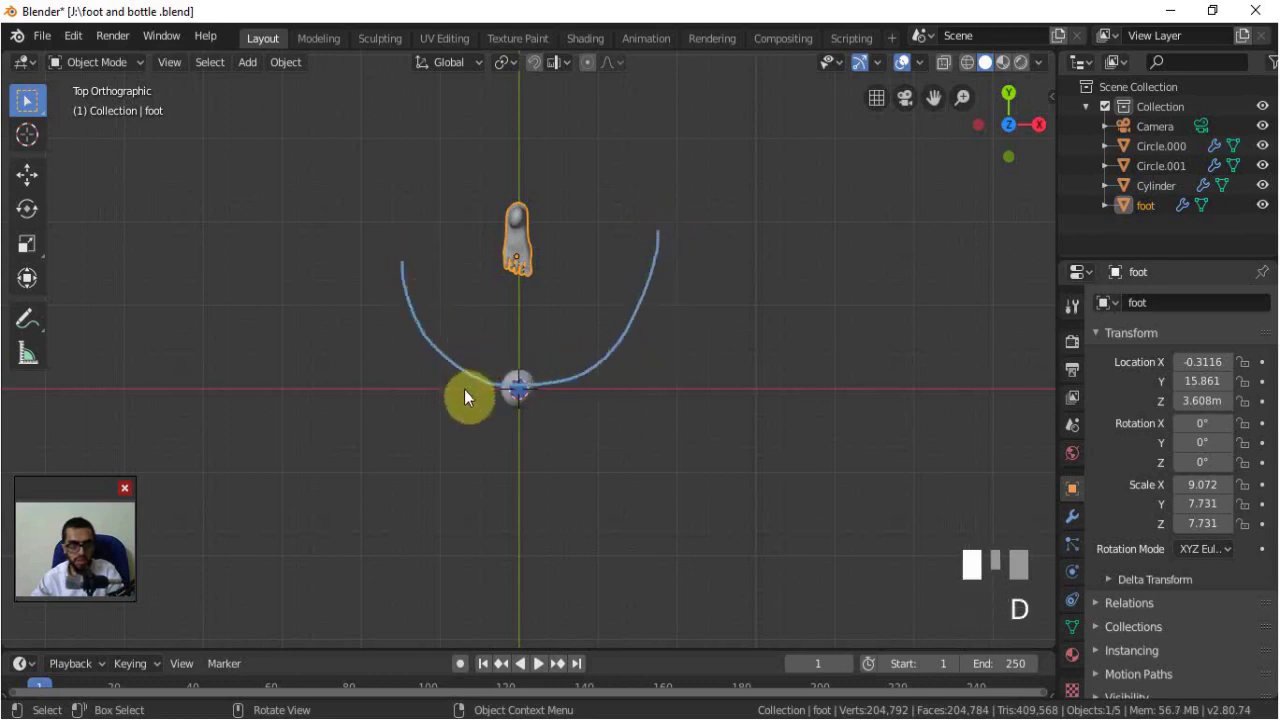
pyautogui.moveTo(484, 435); pyautogui.dragTo(530, 298, button='middle')
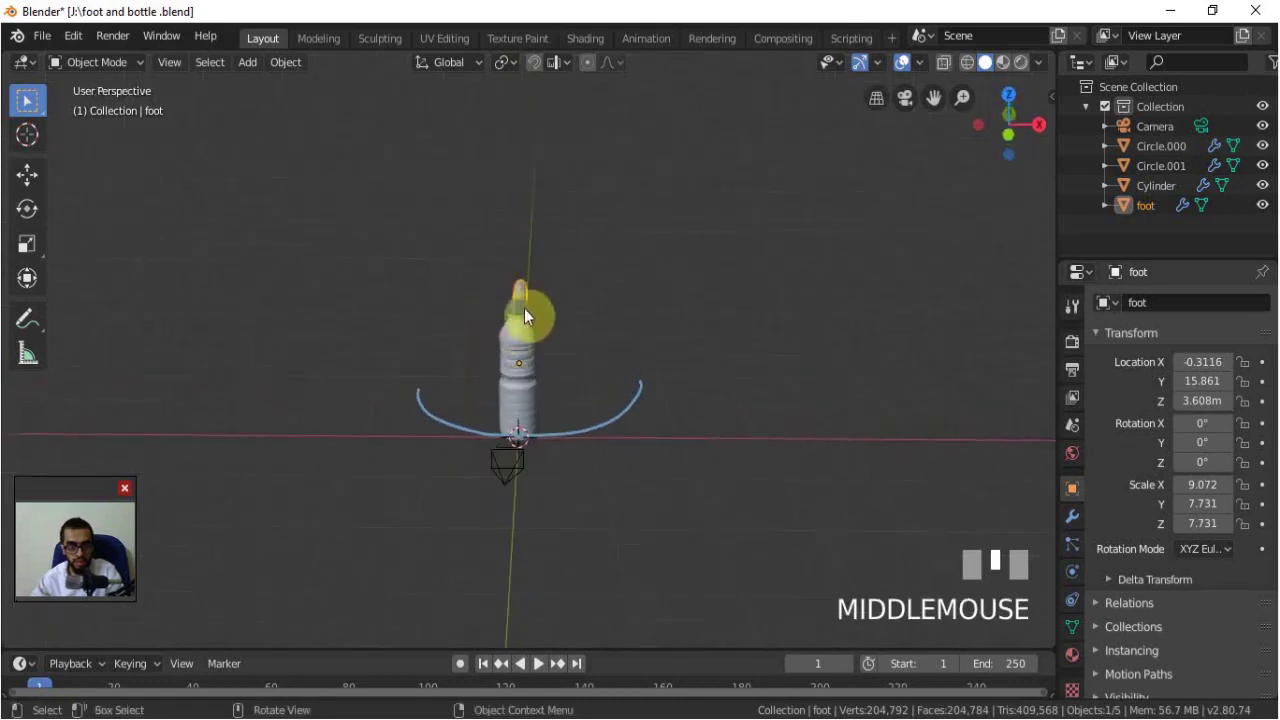
pyautogui.press('d')
pyautogui.moveTo(518, 288)
pyautogui.mouseDown()
pyautogui.moveTo(493, 259)
pyautogui.moveTo(431, 263)
pyautogui.moveTo(397, 313)
pyautogui.moveTo(389, 417)
pyautogui.mouseUp()
pyautogui.scroll(-2, 511, 361)
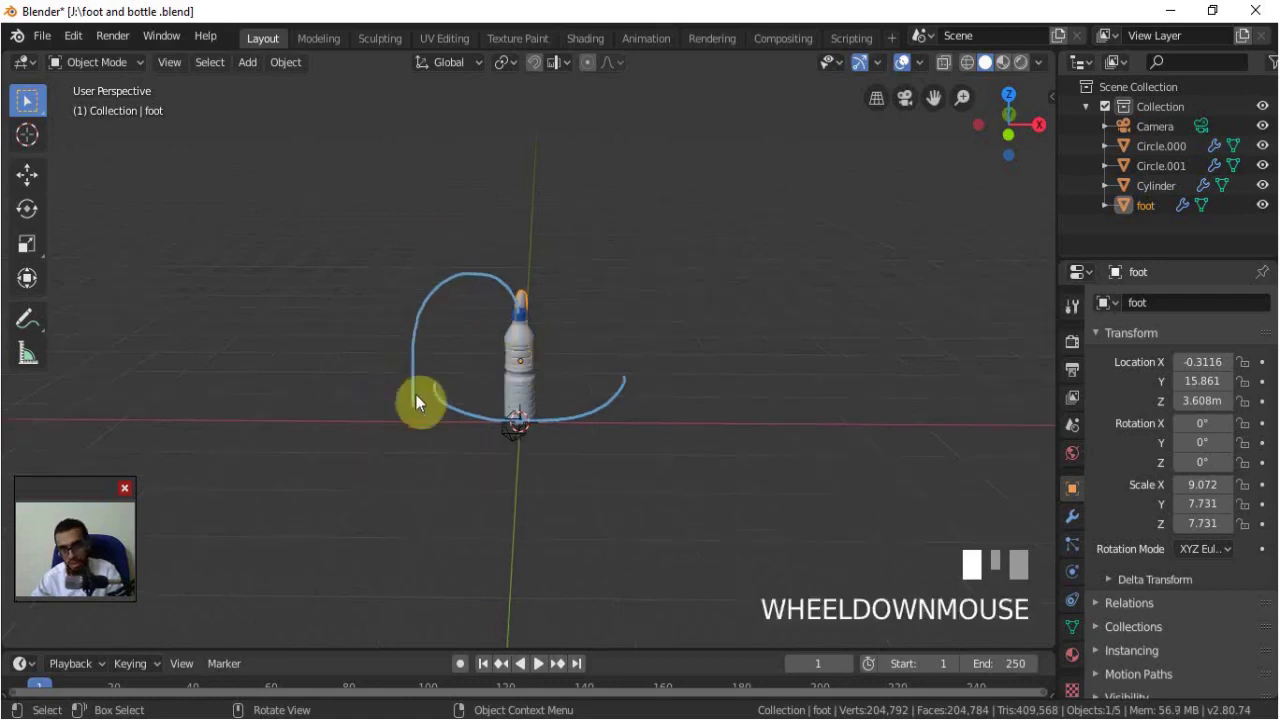
pyautogui.moveTo(393, 405); pyautogui.dragTo(851, 363, button='middle')
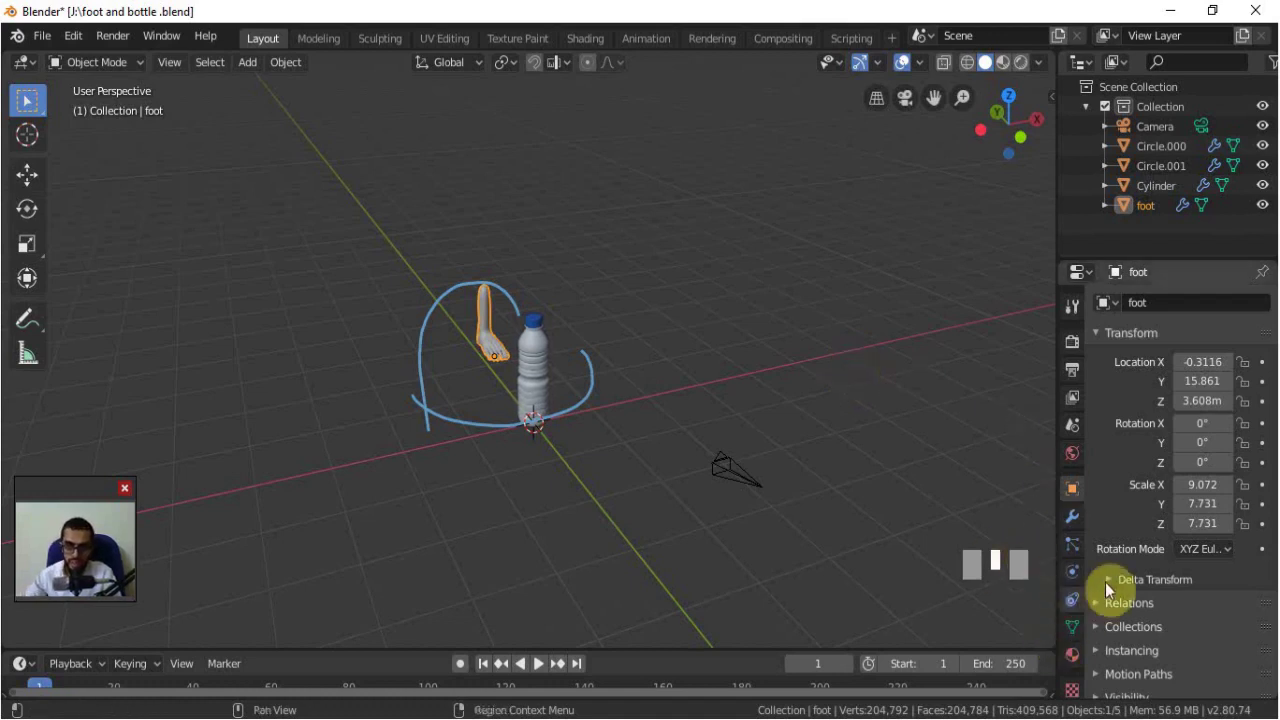
# Step: Open the foot's object constraint settings, then clear the annotation strokes and show the bottle and foot from the right side
pyautogui.click(1071, 596)
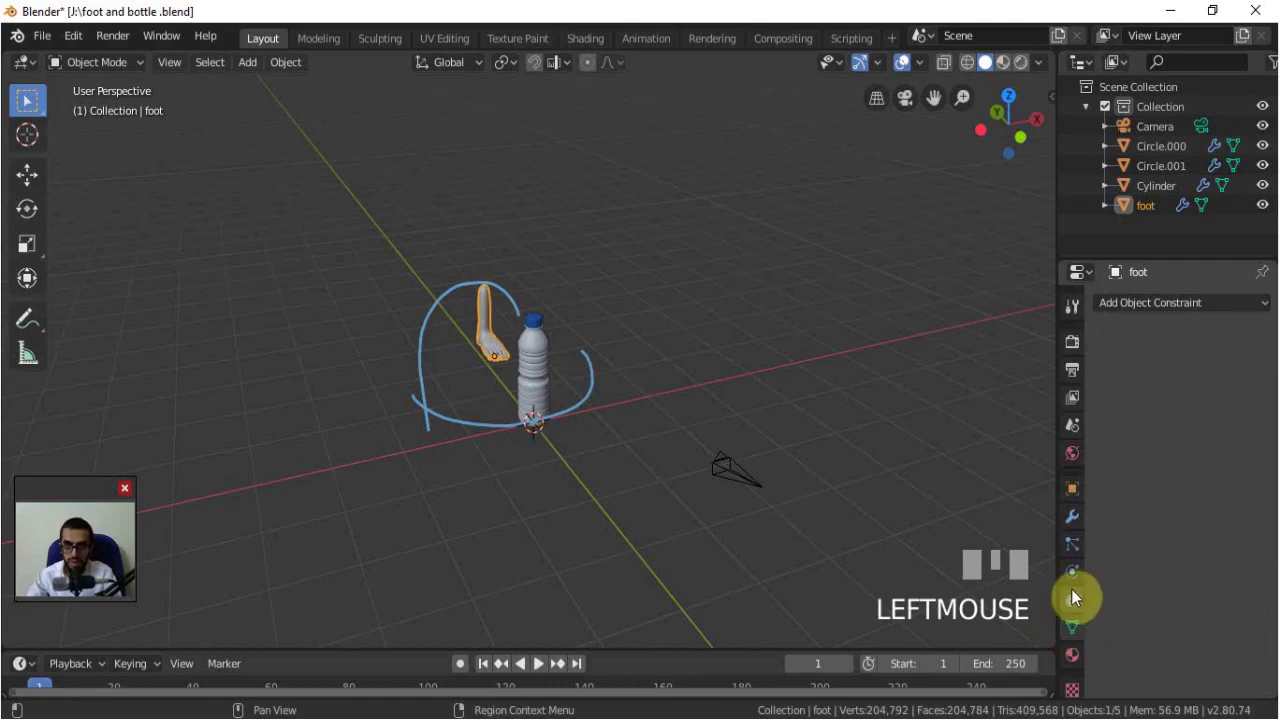
pyautogui.click(1243, 302)
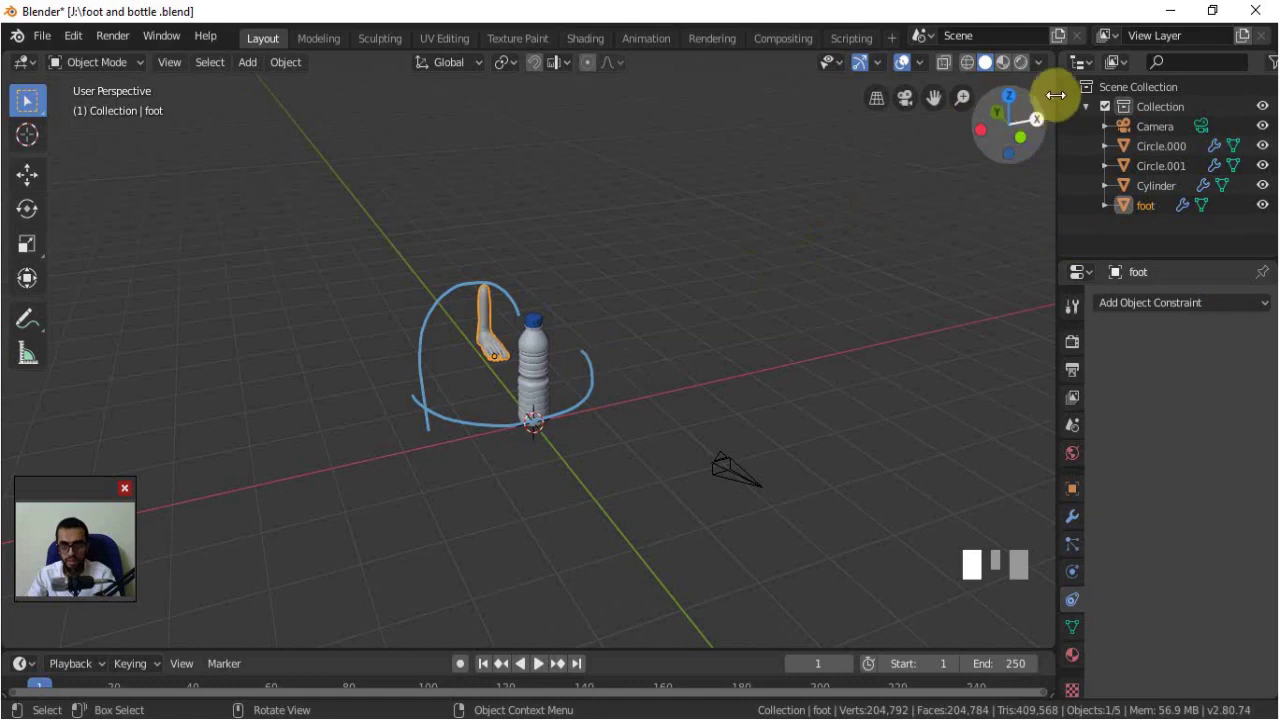
pyautogui.moveTo(1056, 95); pyautogui.dragTo(1050, 250)
pyautogui.scroll(-2, 469, 340)
pyautogui.moveTo(469, 340)
pyautogui.mouseDown(button='middle')
pyautogui.moveTo(459, 377)
pyautogui.moveTo(529, 383)
pyautogui.moveTo(585, 365)
pyautogui.moveTo(470, 365)
pyautogui.mouseUp(button='middle')
pyautogui.press('KP_3')
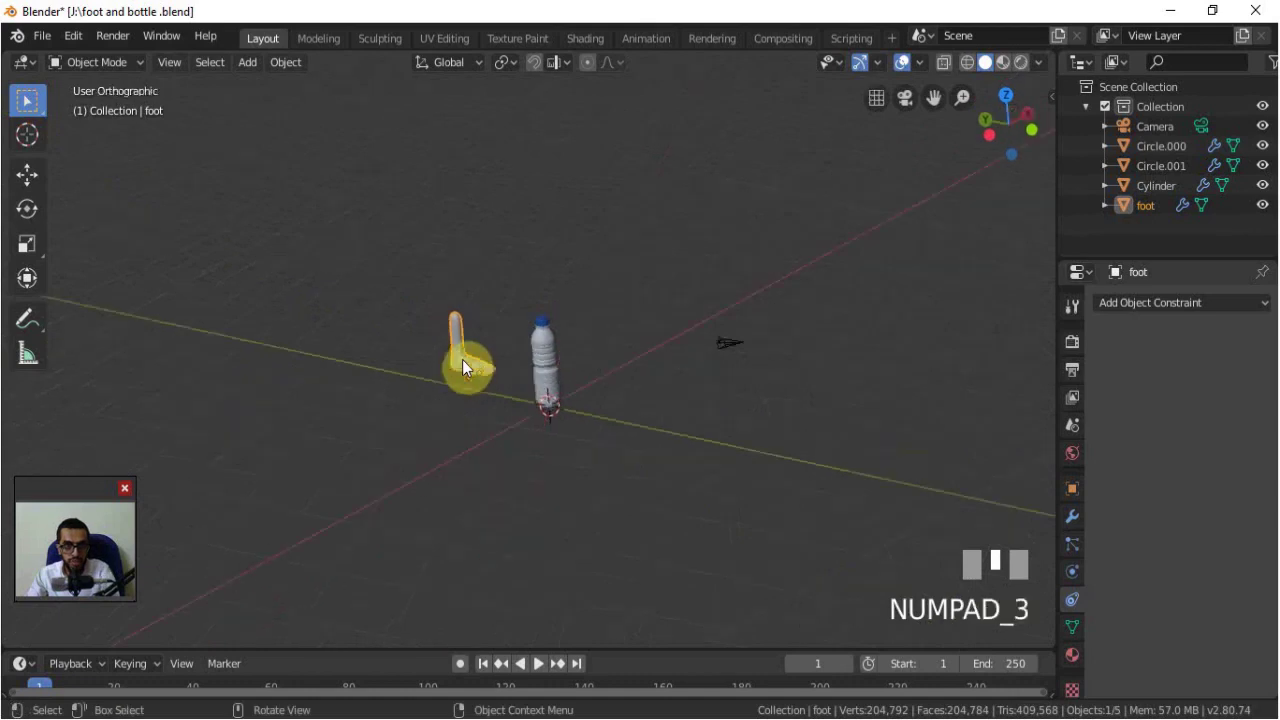
pyautogui.scroll(2, 742, 394)
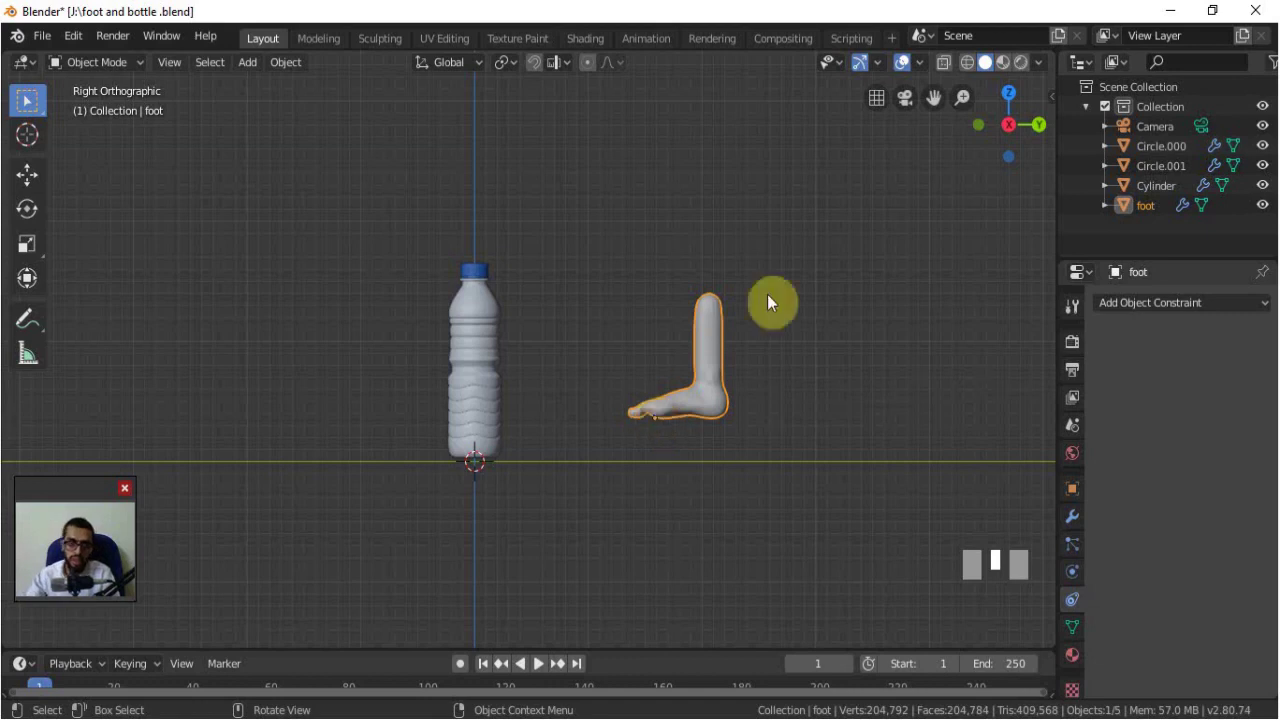
pyautogui.press('r')
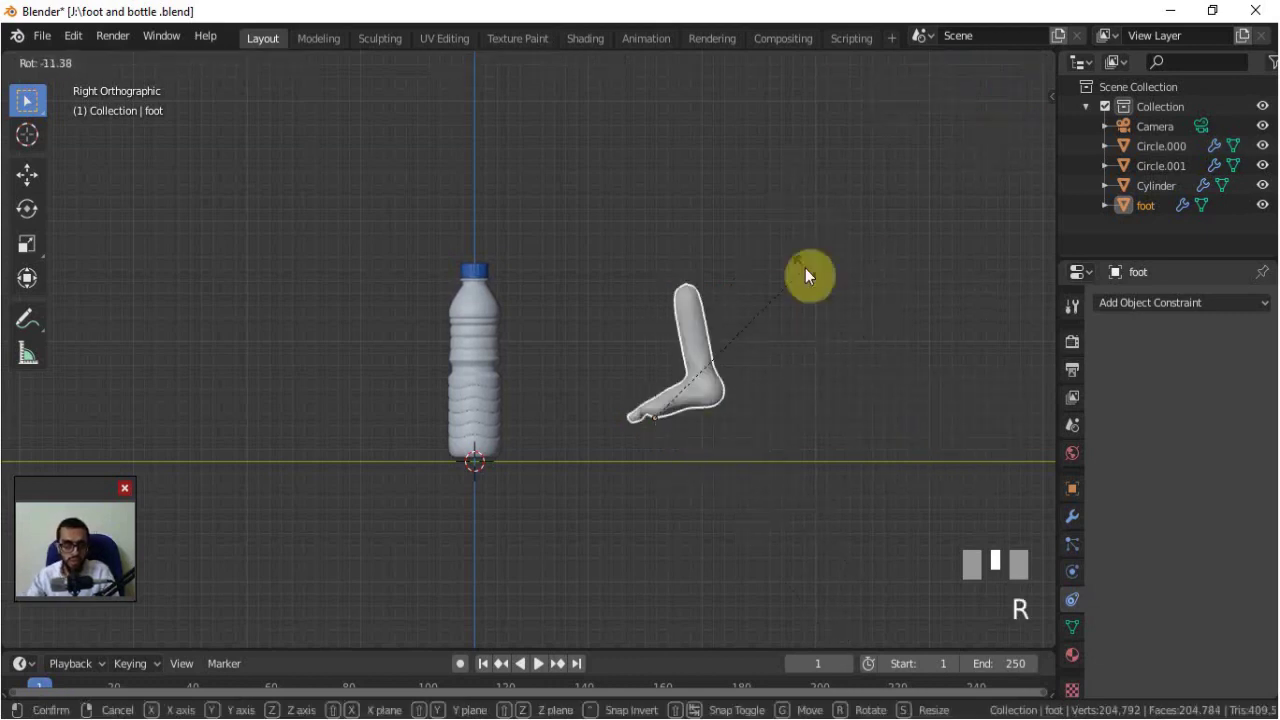
pyautogui.rightClick(663, 423)
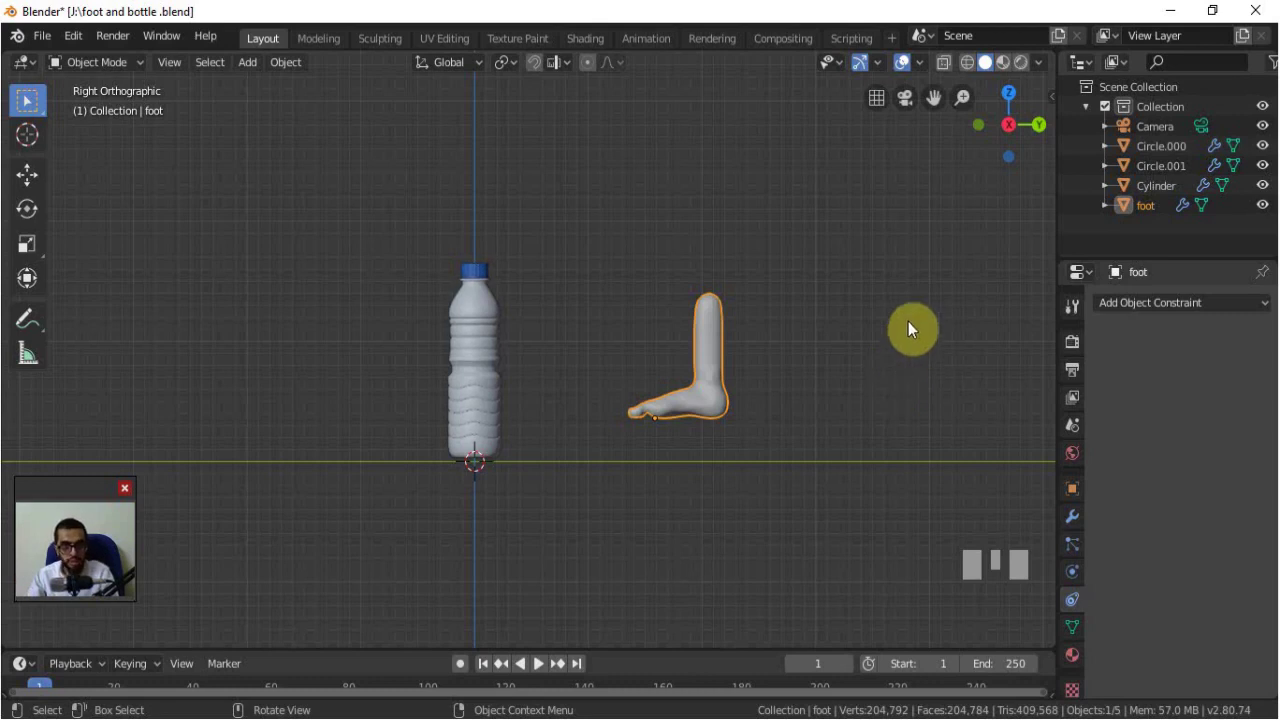
pyautogui.press('r')
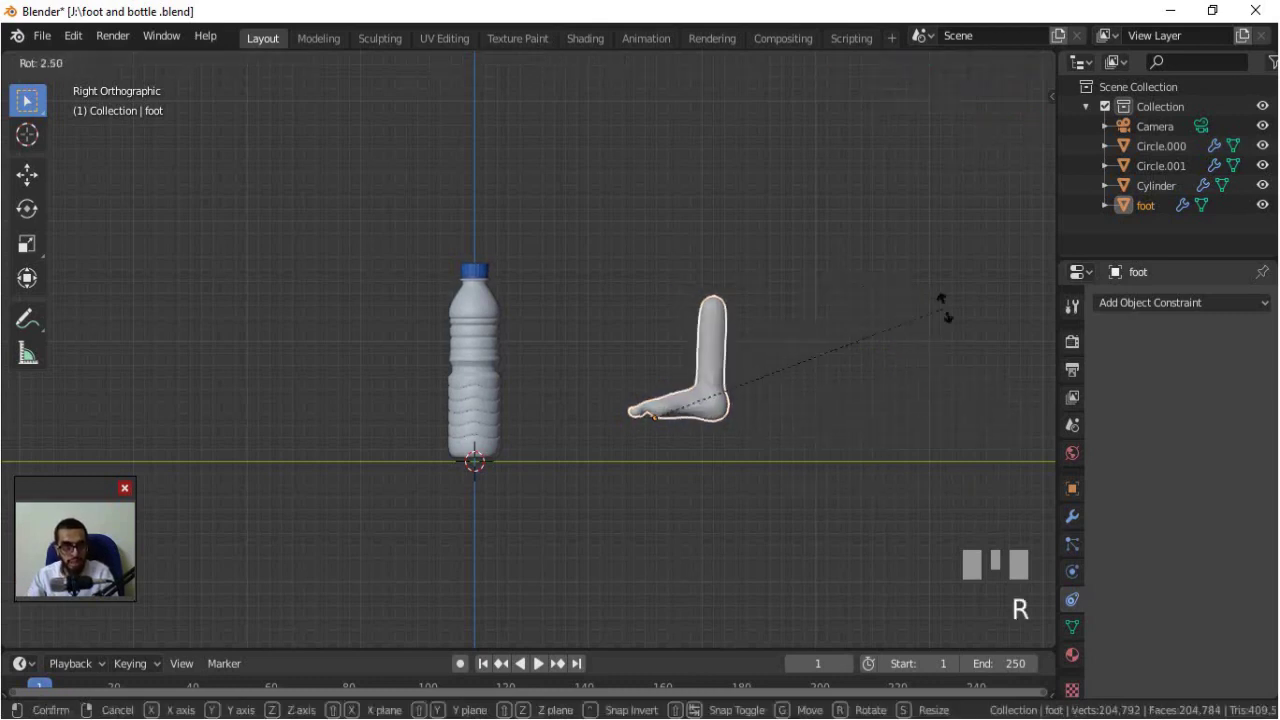
pyautogui.rightClick(945, 308)
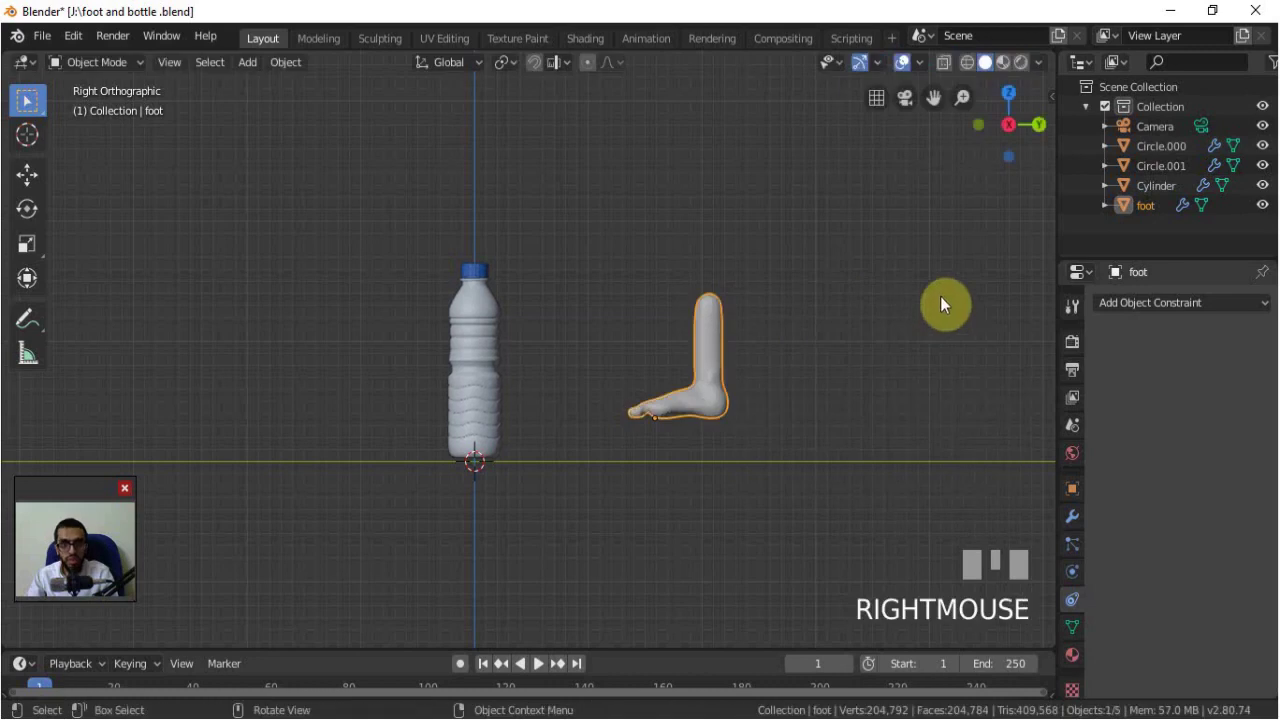
pyautogui.press('r')
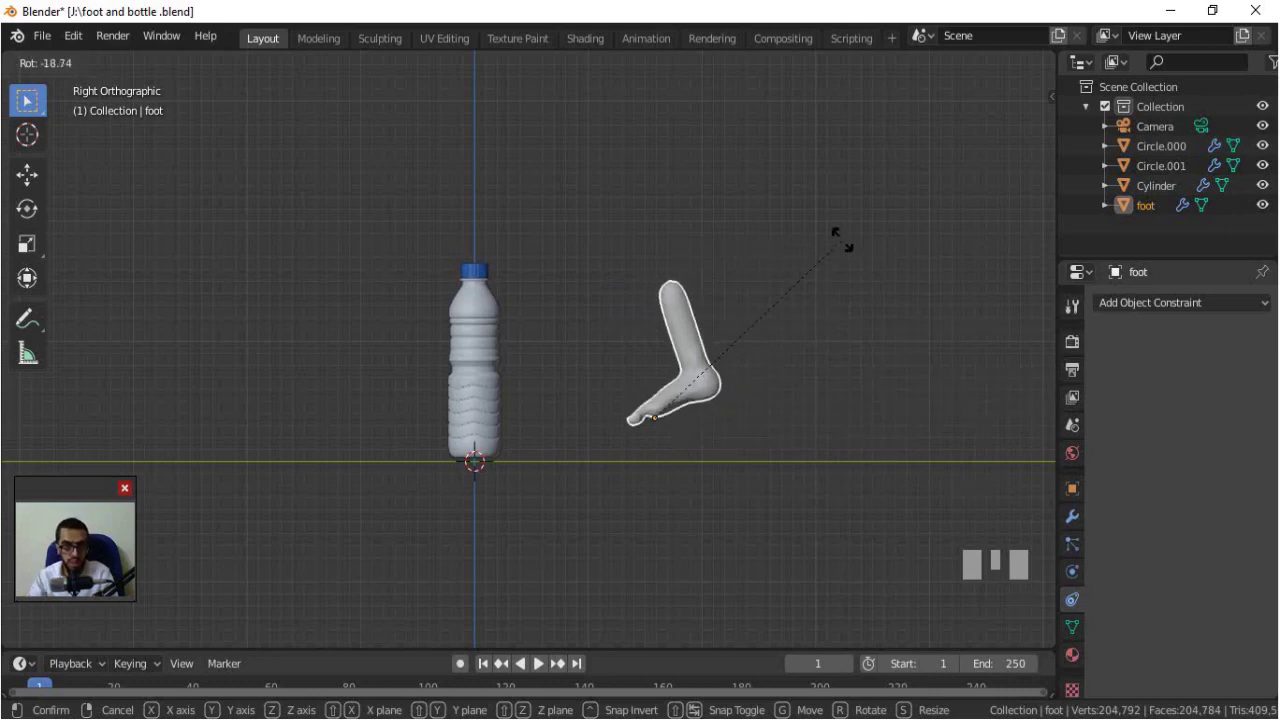
pyautogui.rightClick(842, 240)
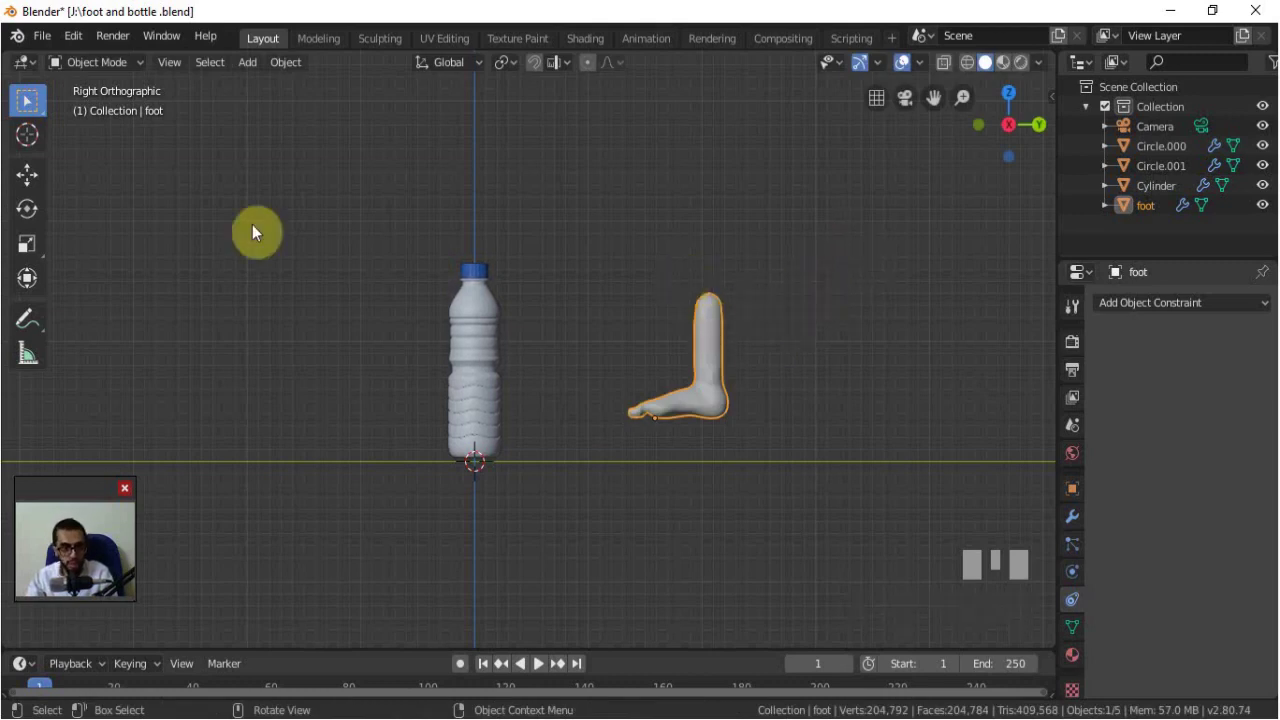
# Step: Place the 3D cursor at the upper end of the leg and set the foot's origin to the 3D cursor
pyautogui.press('t')
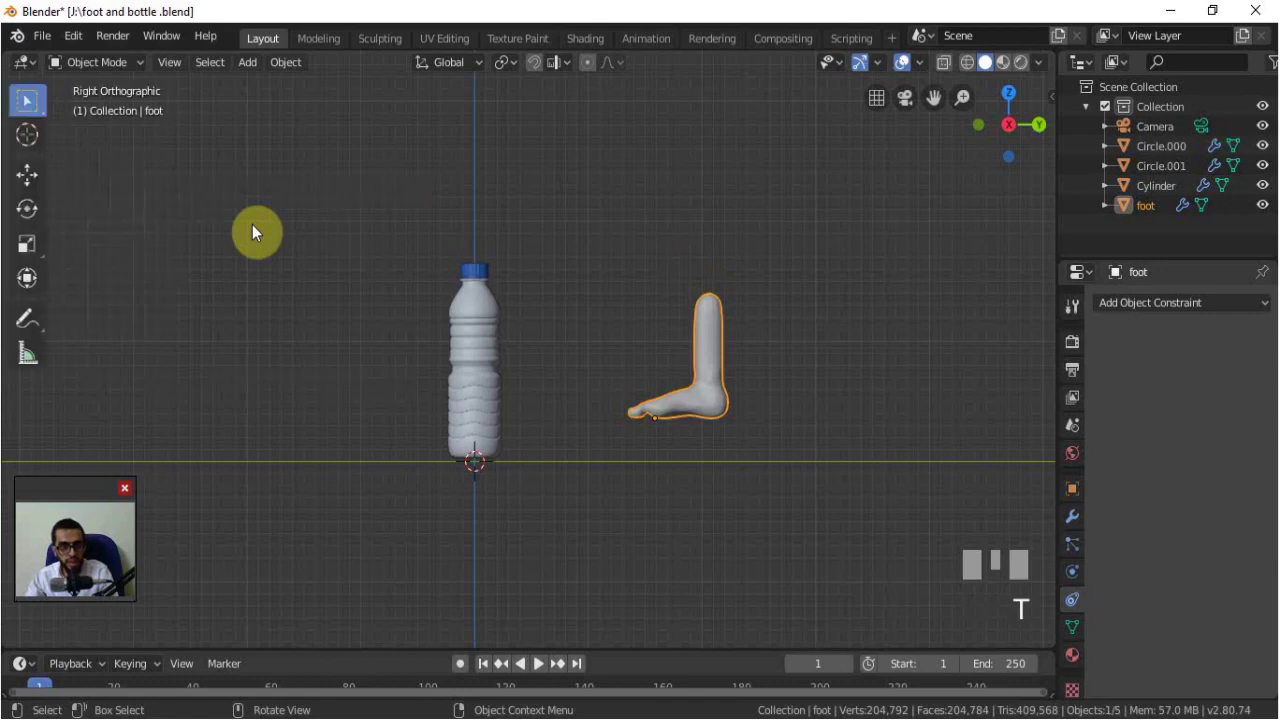
pyautogui.click(26, 143)
pyautogui.click(706, 301)
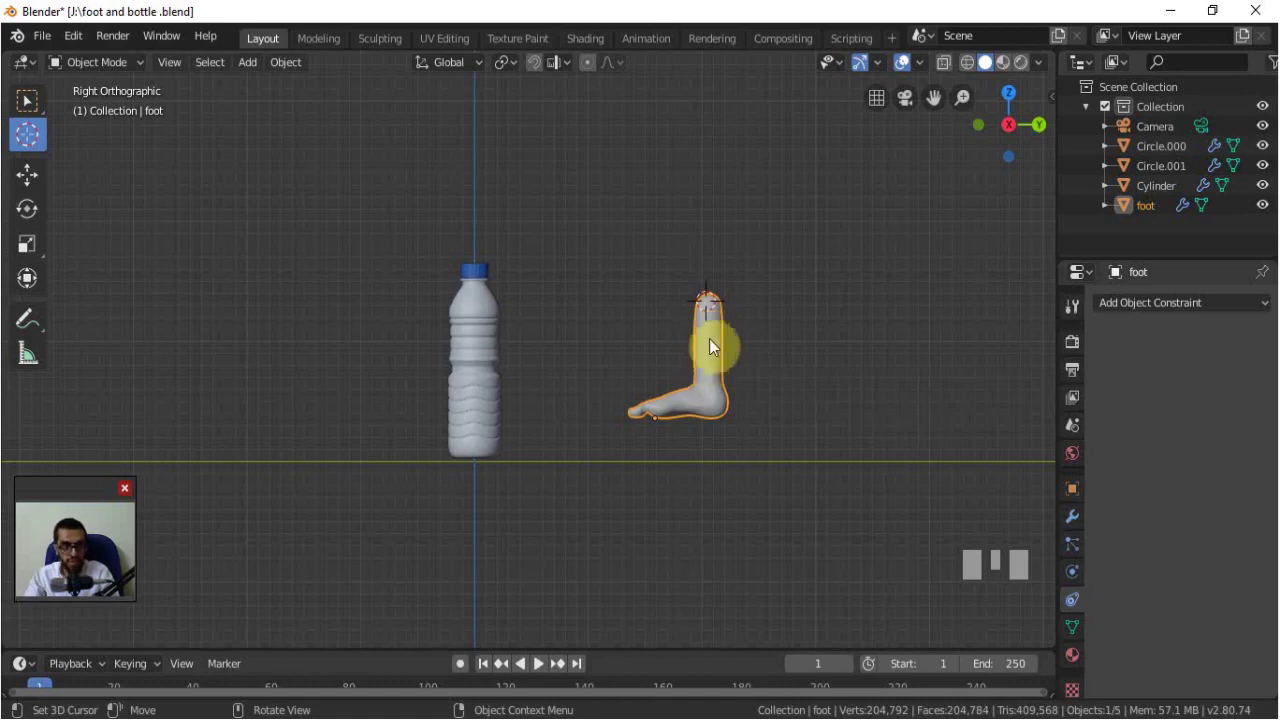
pyautogui.rightClick(709, 346)
pyautogui.moveTo(705, 386)
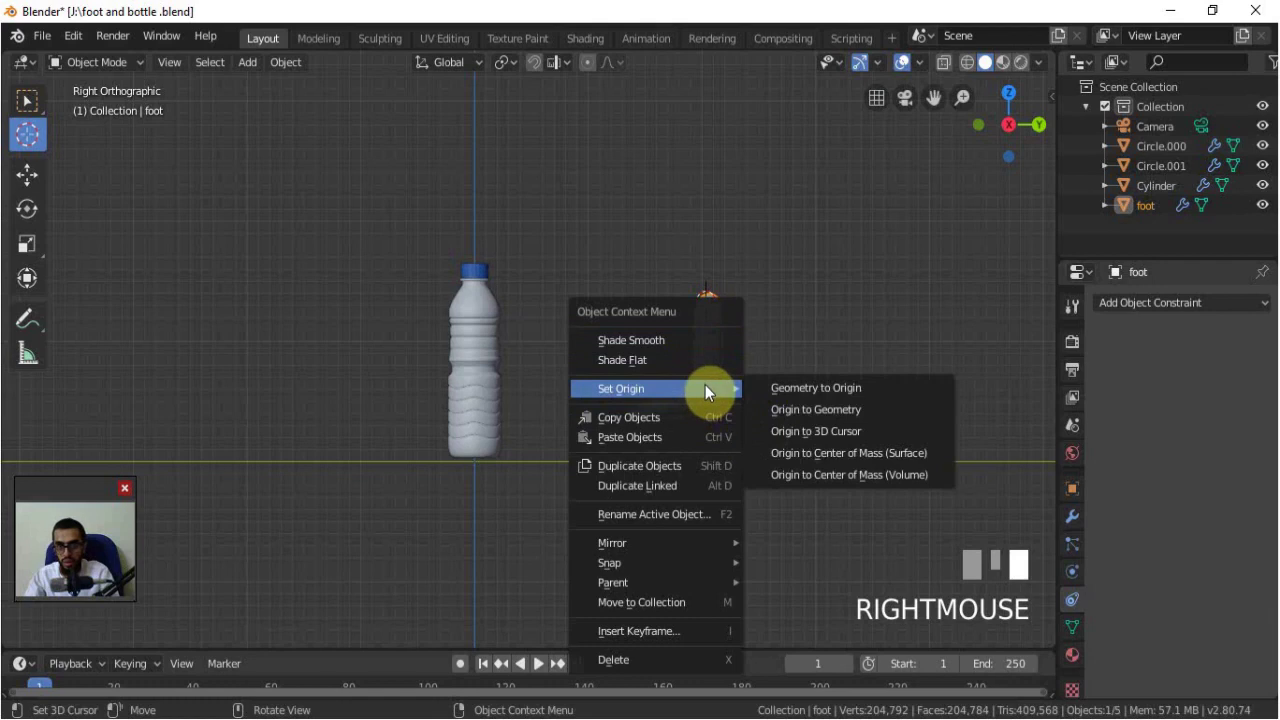
pyautogui.click(815, 433)
pyautogui.moveTo(800, 339); pyautogui.dragTo(731, 386, button='middle')
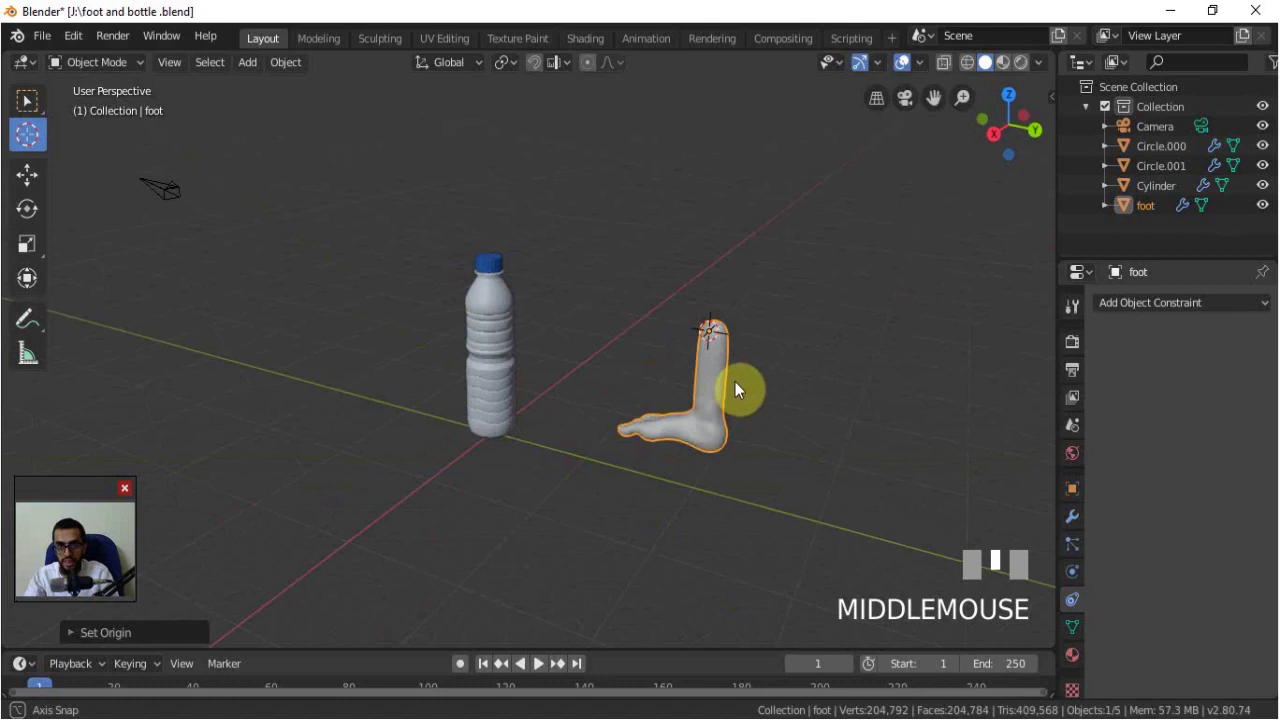
pyautogui.press('r')
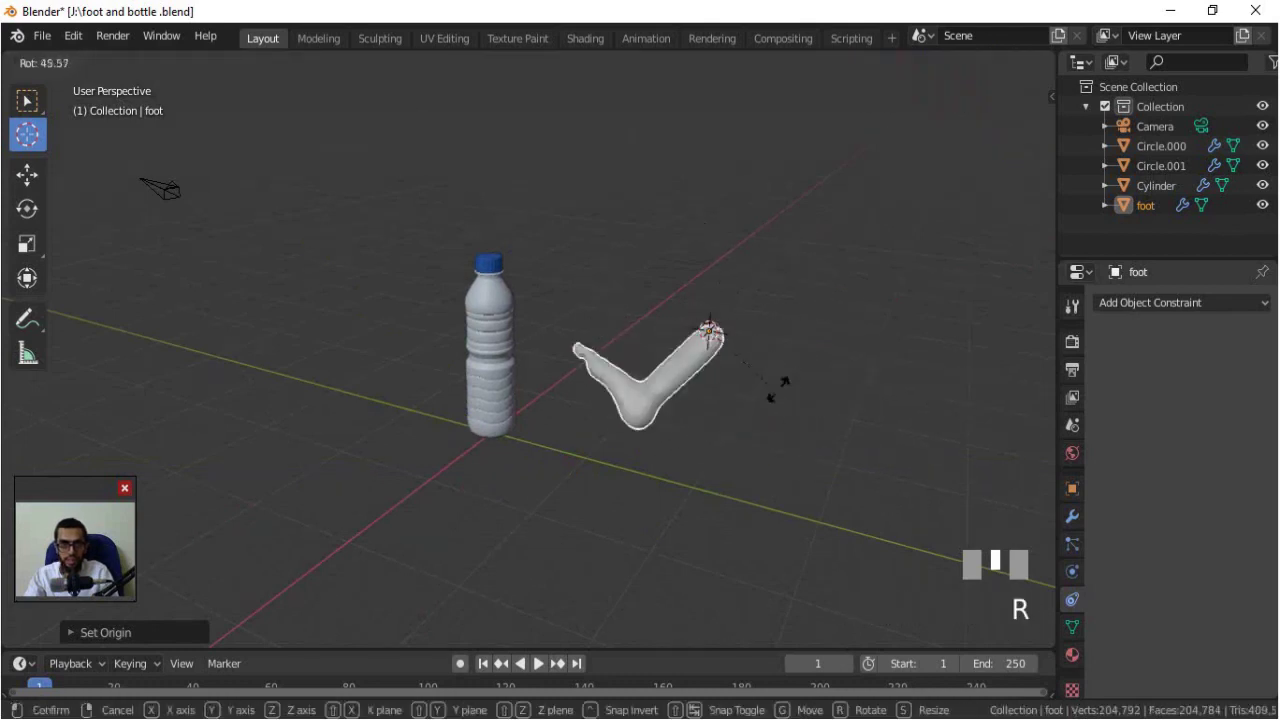
pyautogui.rightClick(754, 295)
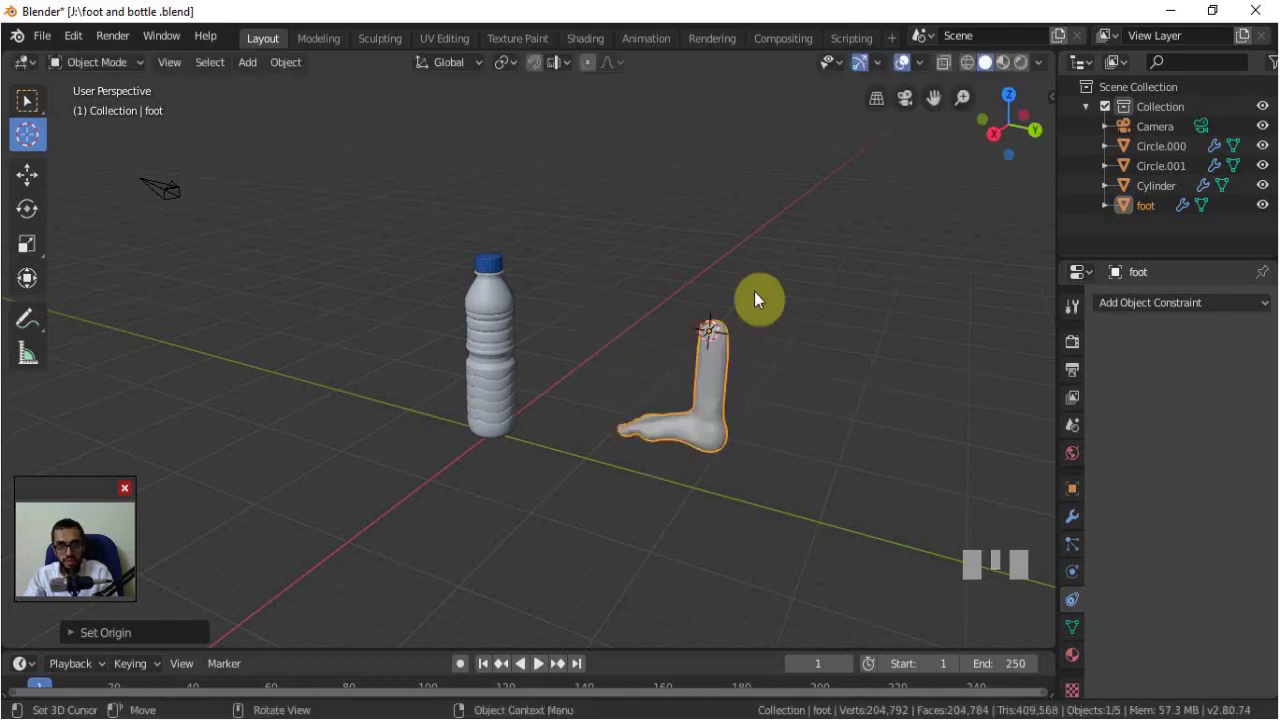
# Step: Rotate the foot about 90° in the right view to lay the leg horizontal, and about 90° in the front view to turn the toes sideways
pyautogui.press('KP_3')
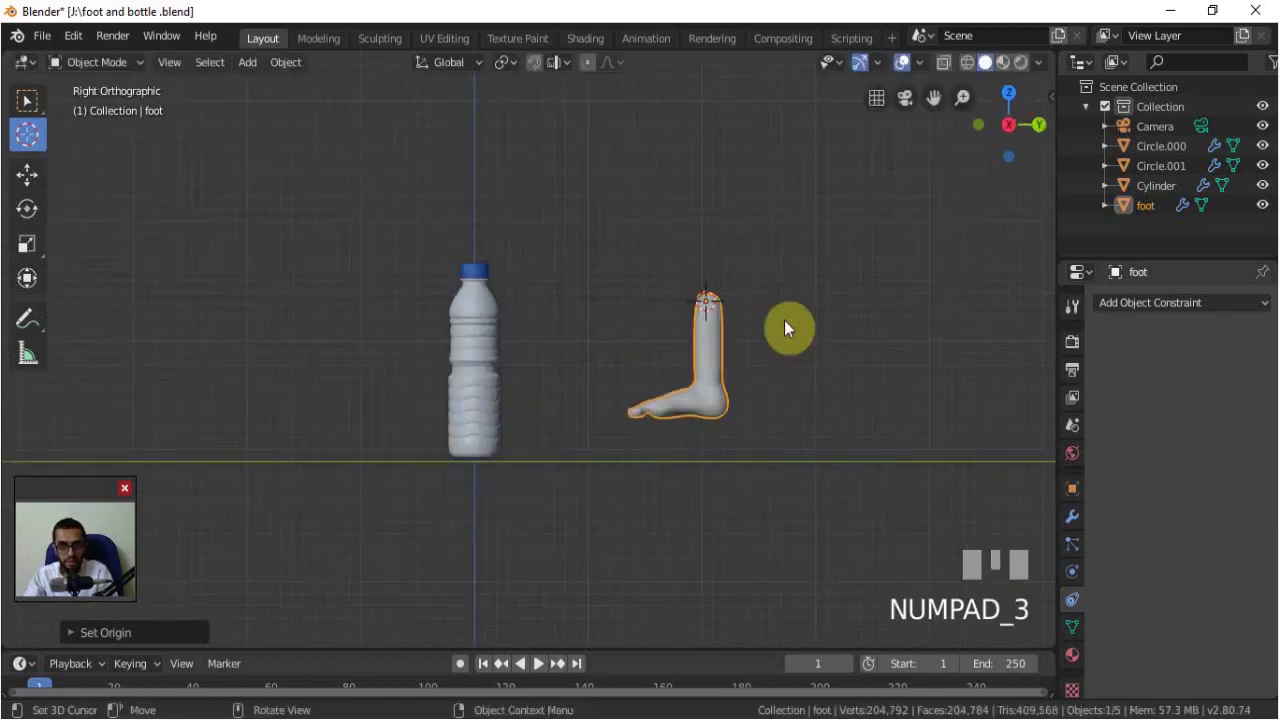
pyautogui.press('r')
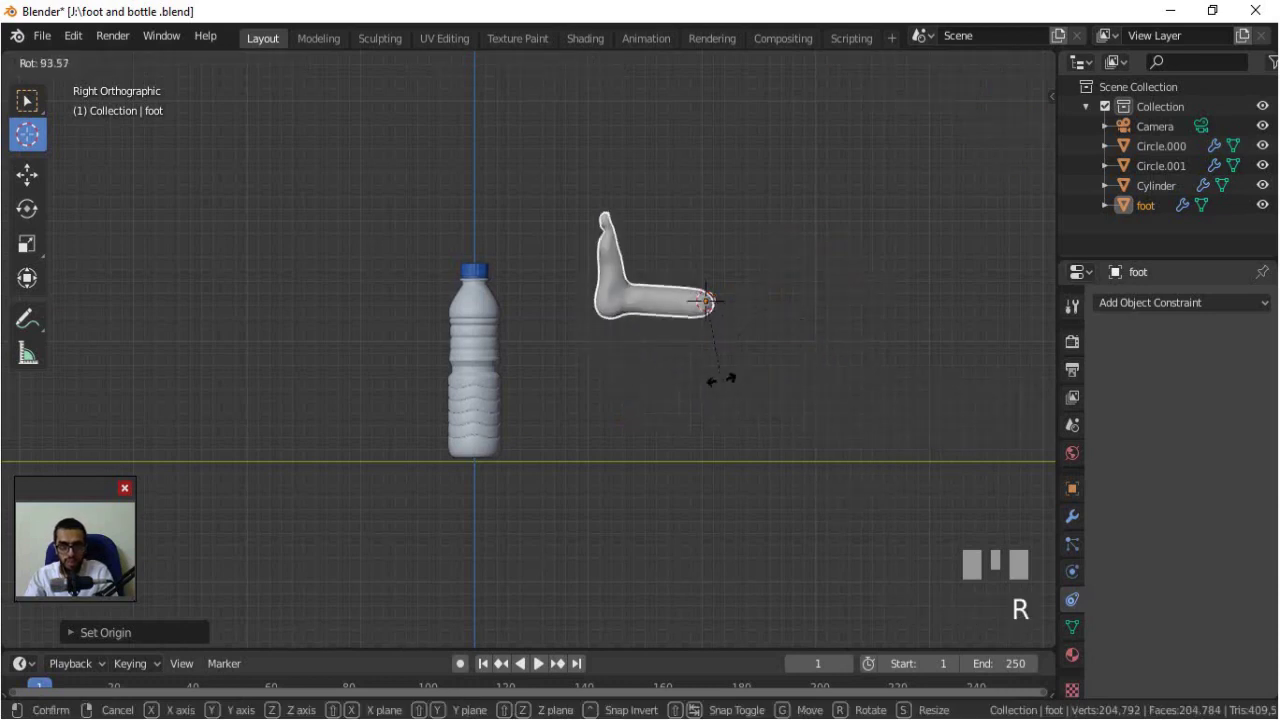
pyautogui.click(727, 380)
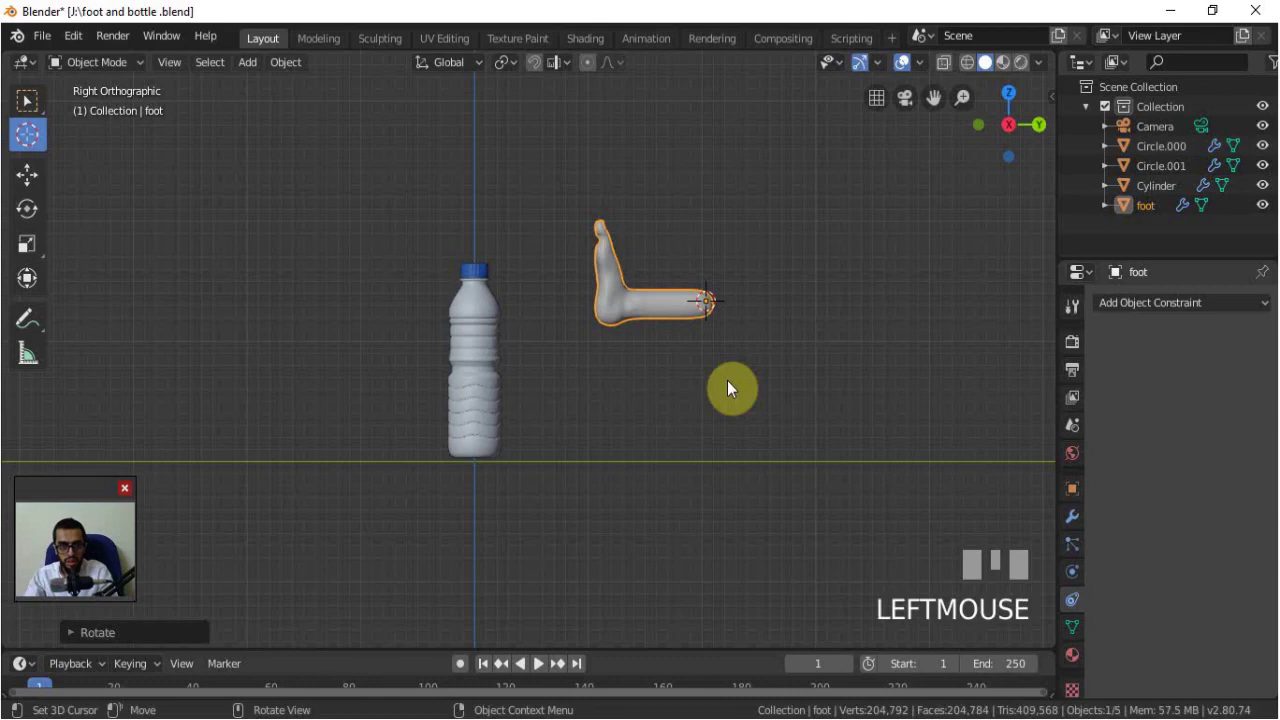
pyautogui.press('KP_1')
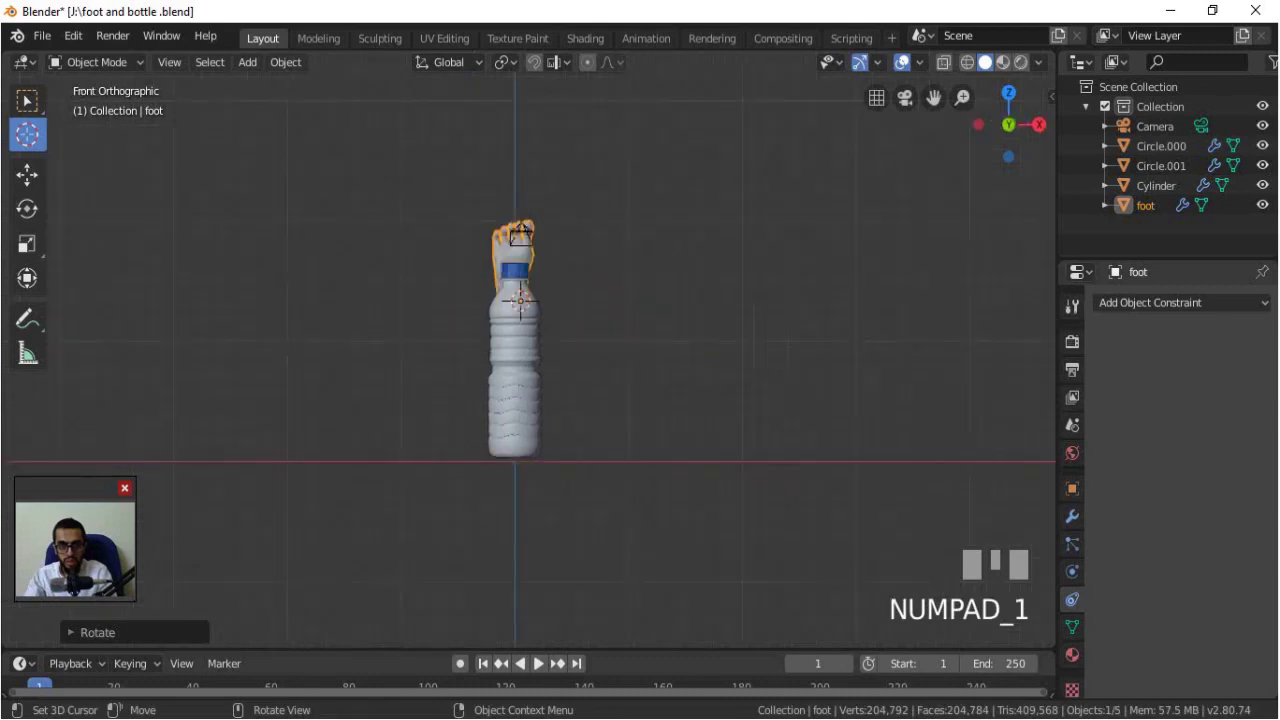
pyautogui.press('r')
pyautogui.click(776, 321)
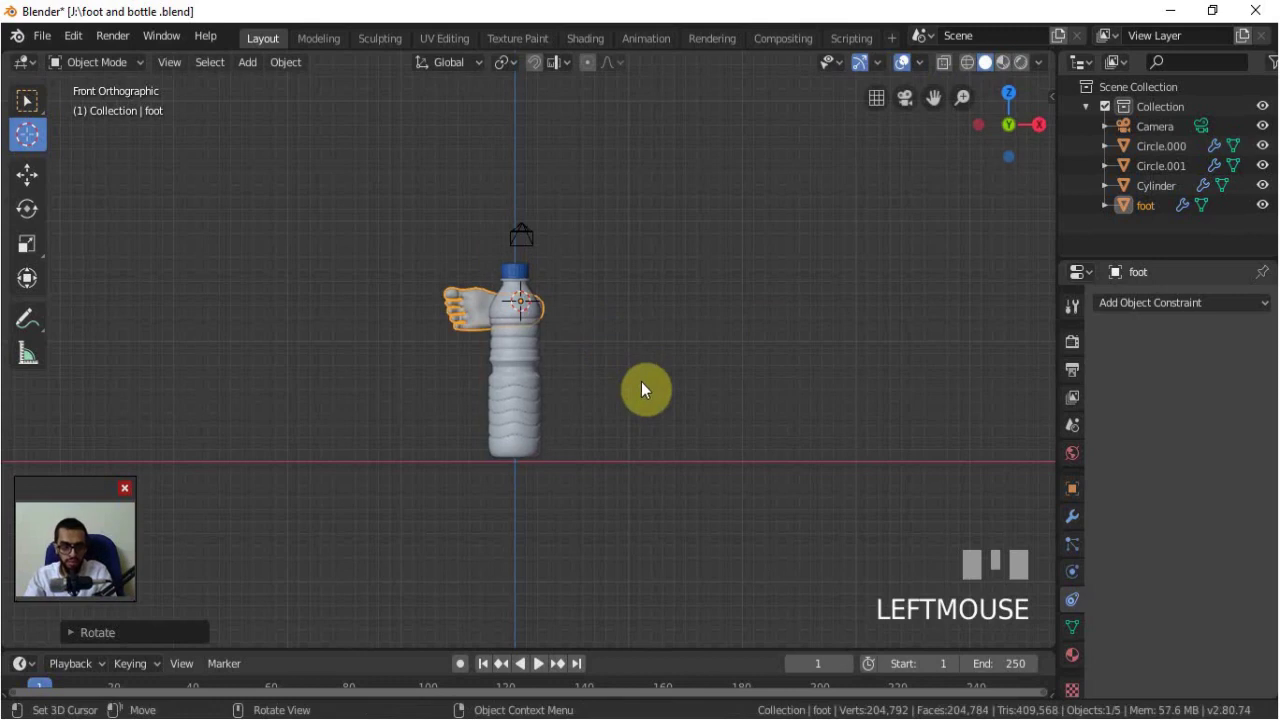
# Step: Tilt the leg heel-up in the right view and move the foot about -9.4 m in Y and 0.25 m in Z, beside the bottle cap
pyautogui.press('KP_3')
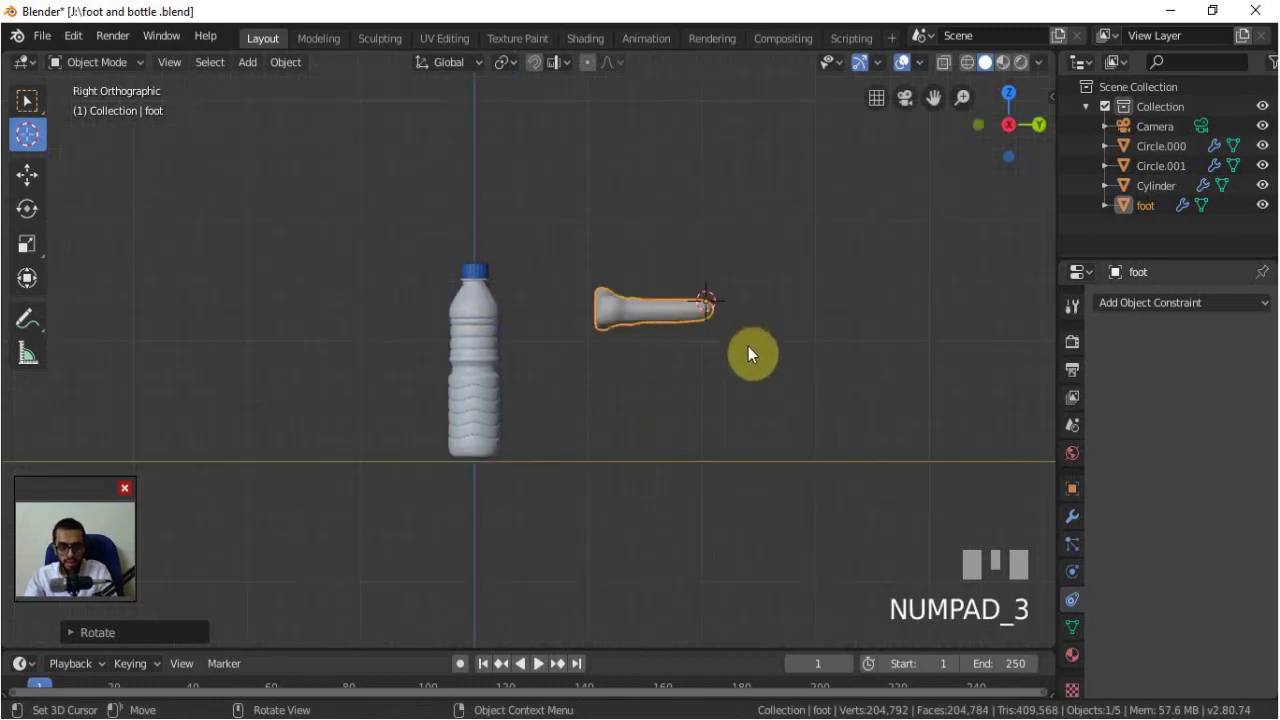
pyautogui.press('r')
pyautogui.click(686, 365)
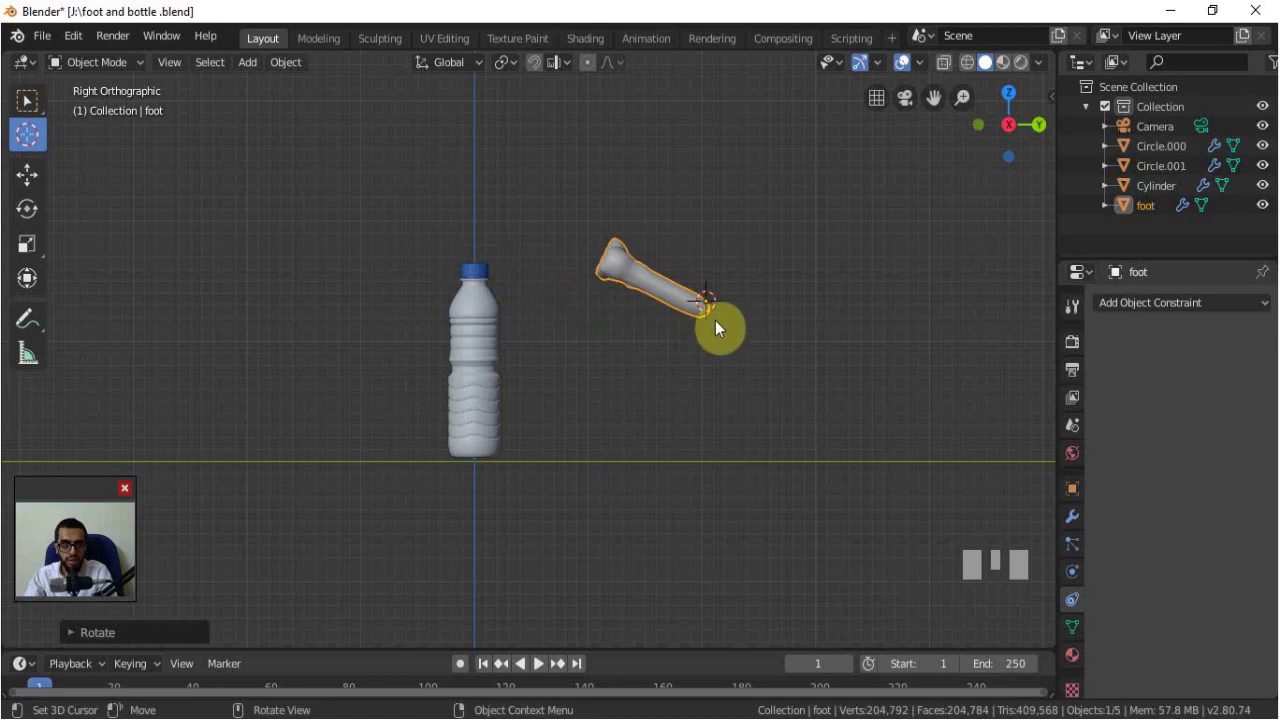
pyautogui.press('g')
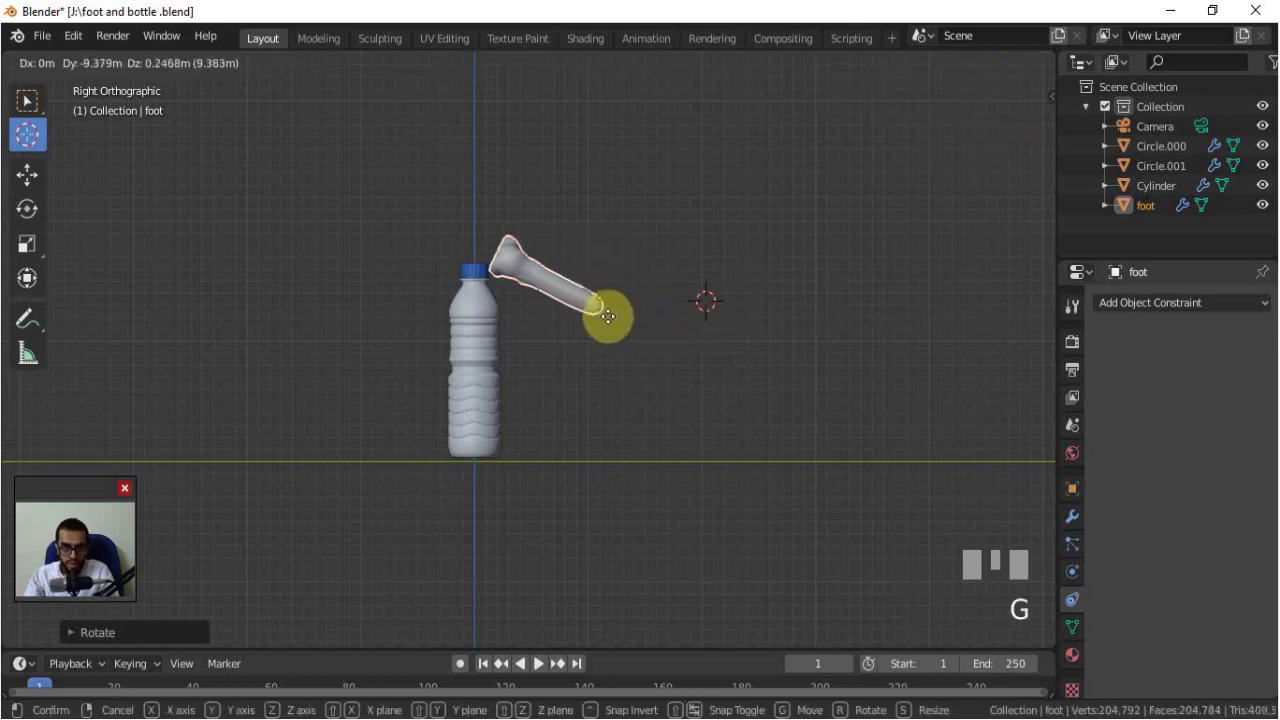
pyautogui.click(608, 317)
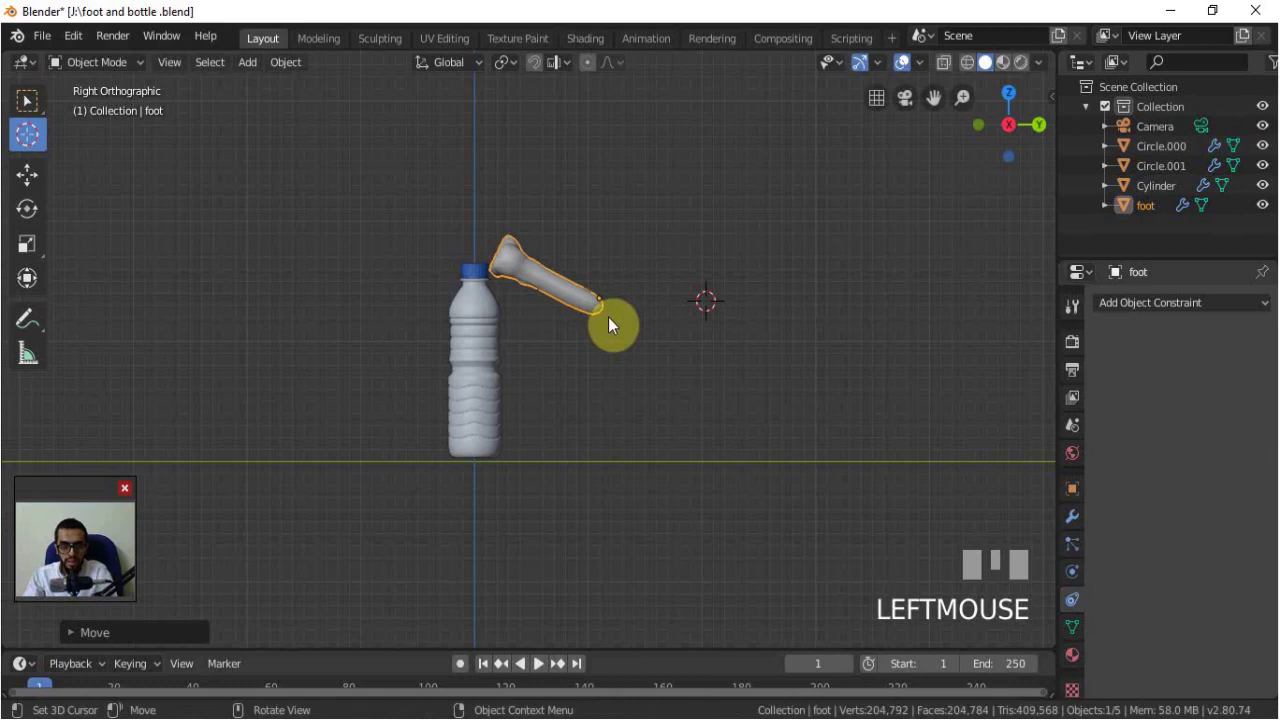
# Step: Show the scene from the top and enlarge the timeline area
pyautogui.press('KP_7')
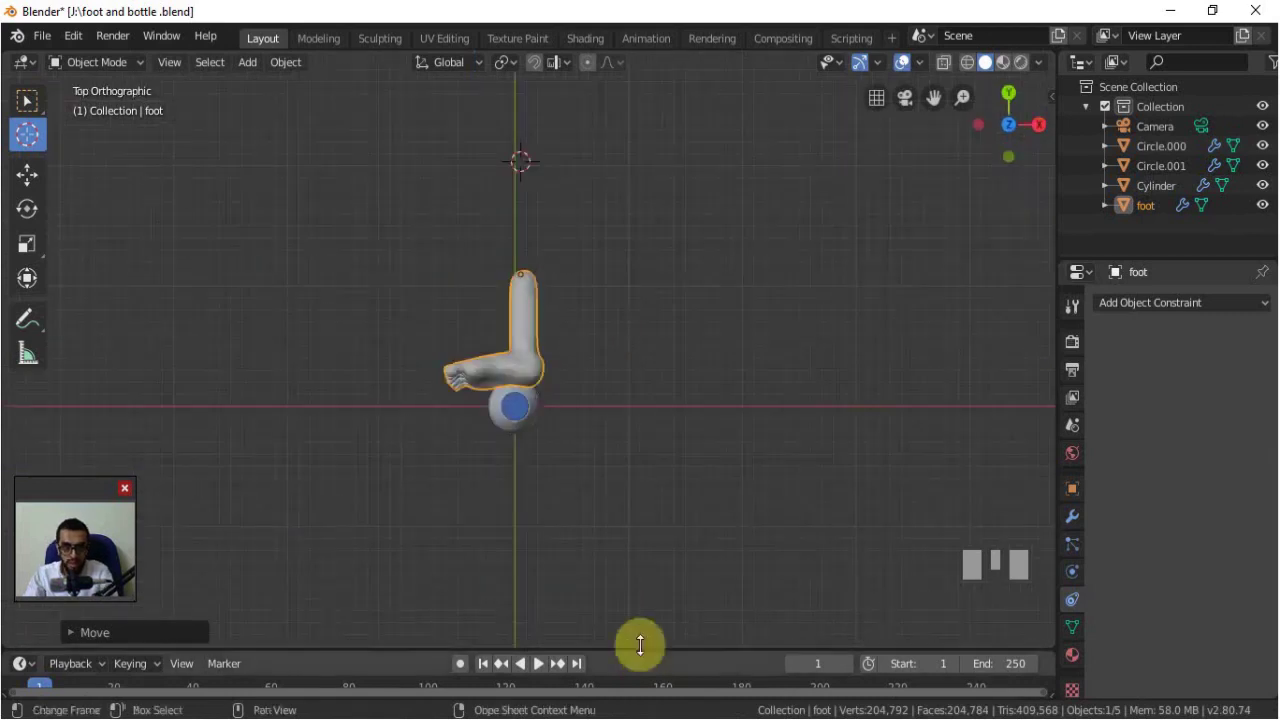
pyautogui.moveTo(651, 650); pyautogui.dragTo(663, 611)
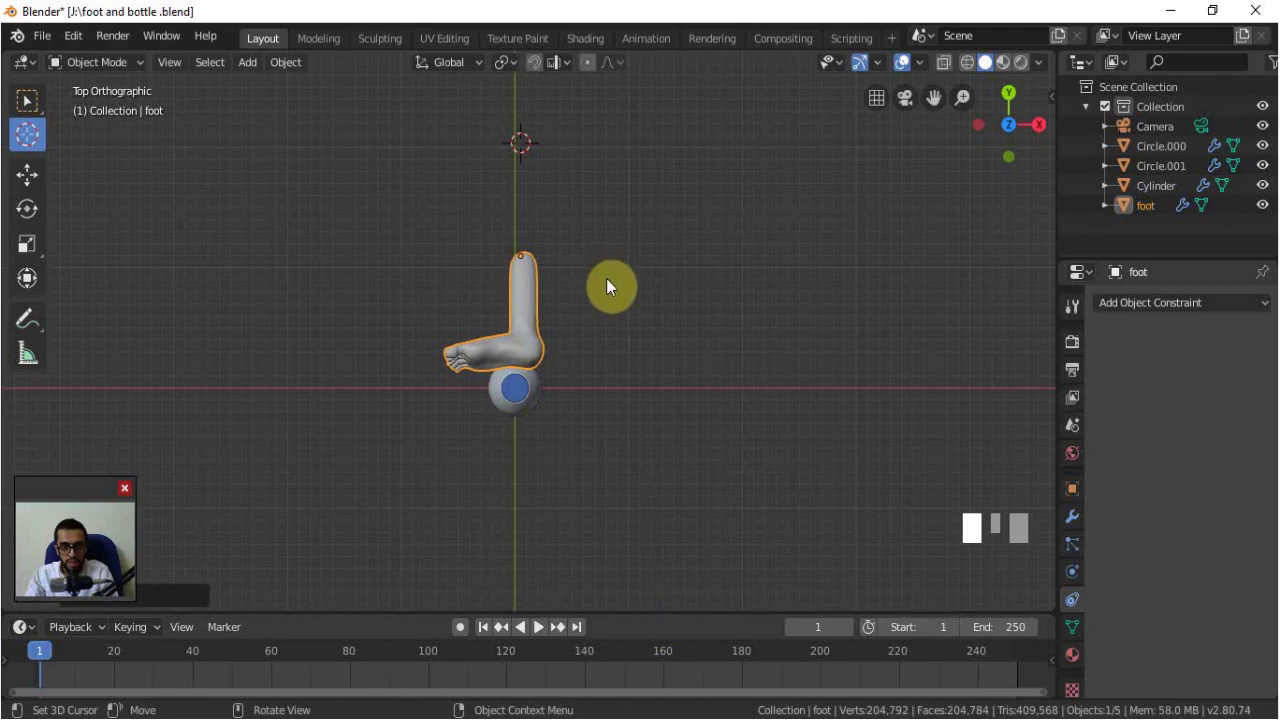
# Step: Rotate the foot clockwise about its origin in top view, away from the bottle, and insert a LocRotScale keyframe on frame 1
pyautogui.press('r')
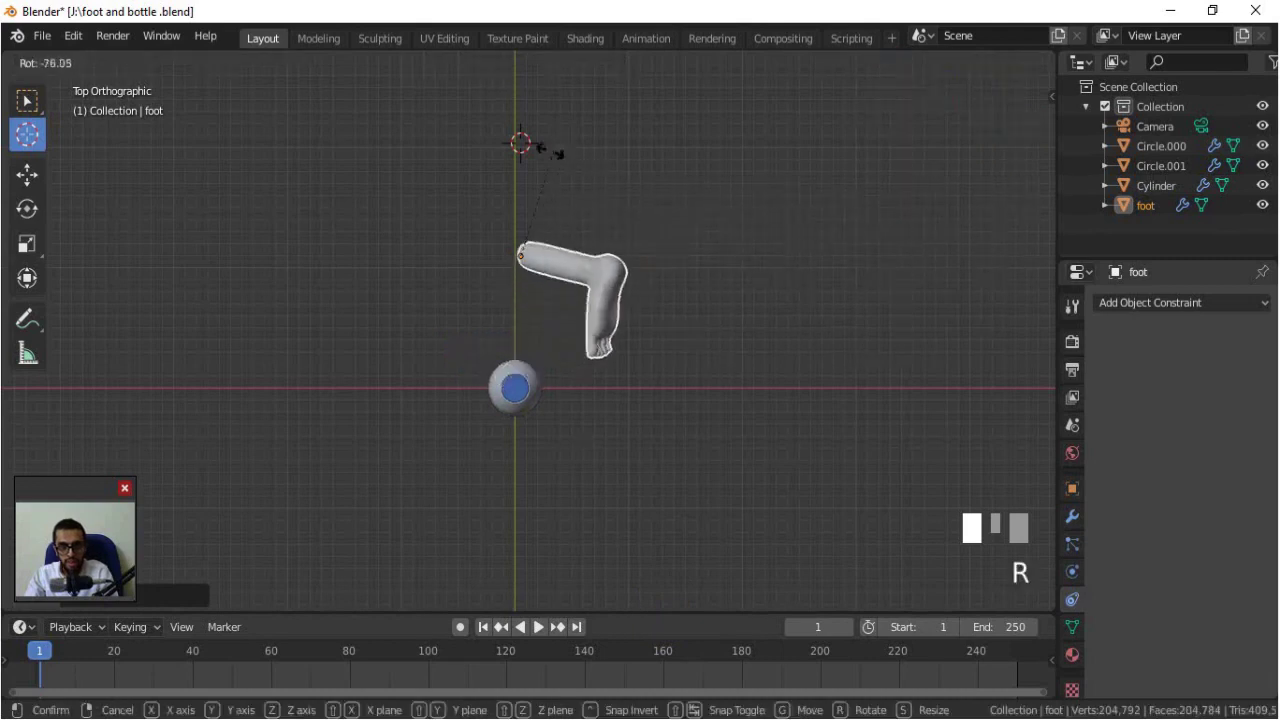
pyautogui.click(519, 160)
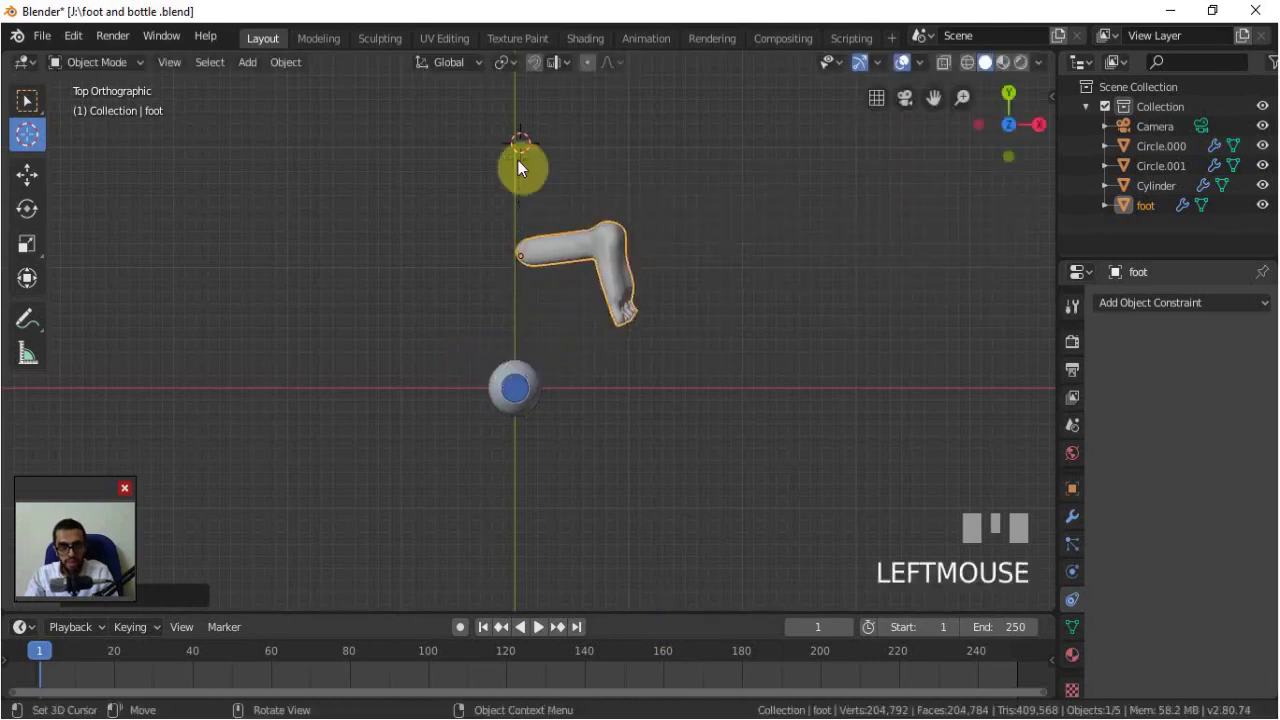
pyautogui.press('i')
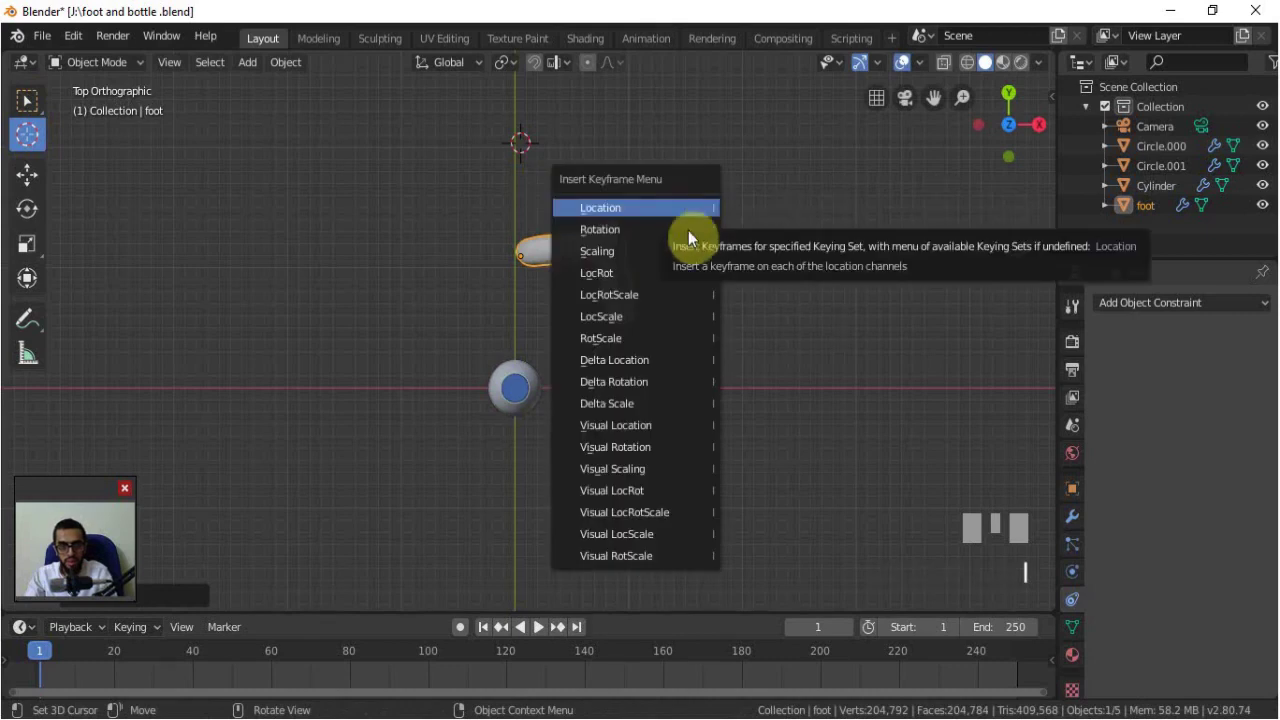
pyautogui.click(634, 296)
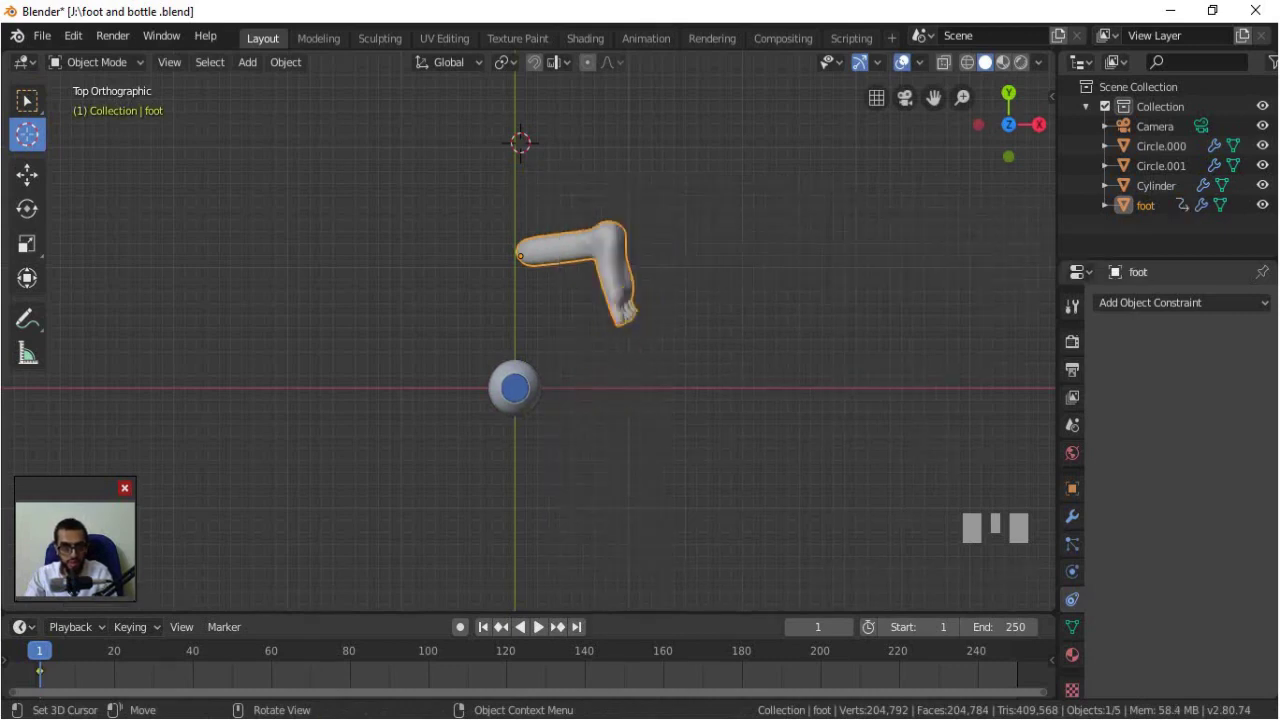
# Step: On frame 80, rotate the foot past the bottle to the opposite side and insert a LocRotScale keyframe
pyautogui.click(349, 663)
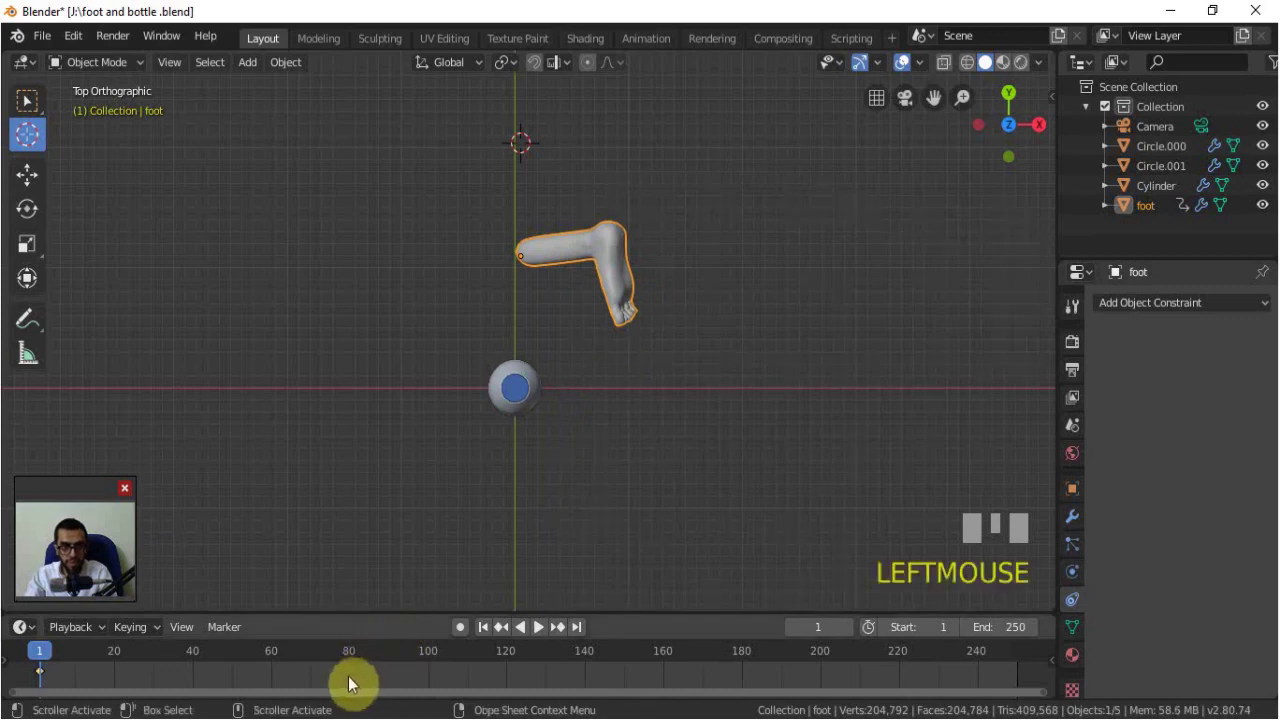
pyautogui.press('space')
pyautogui.moveTo(126, 654); pyautogui.dragTo(348, 651)
pyautogui.press('space')
pyautogui.click(642, 305)
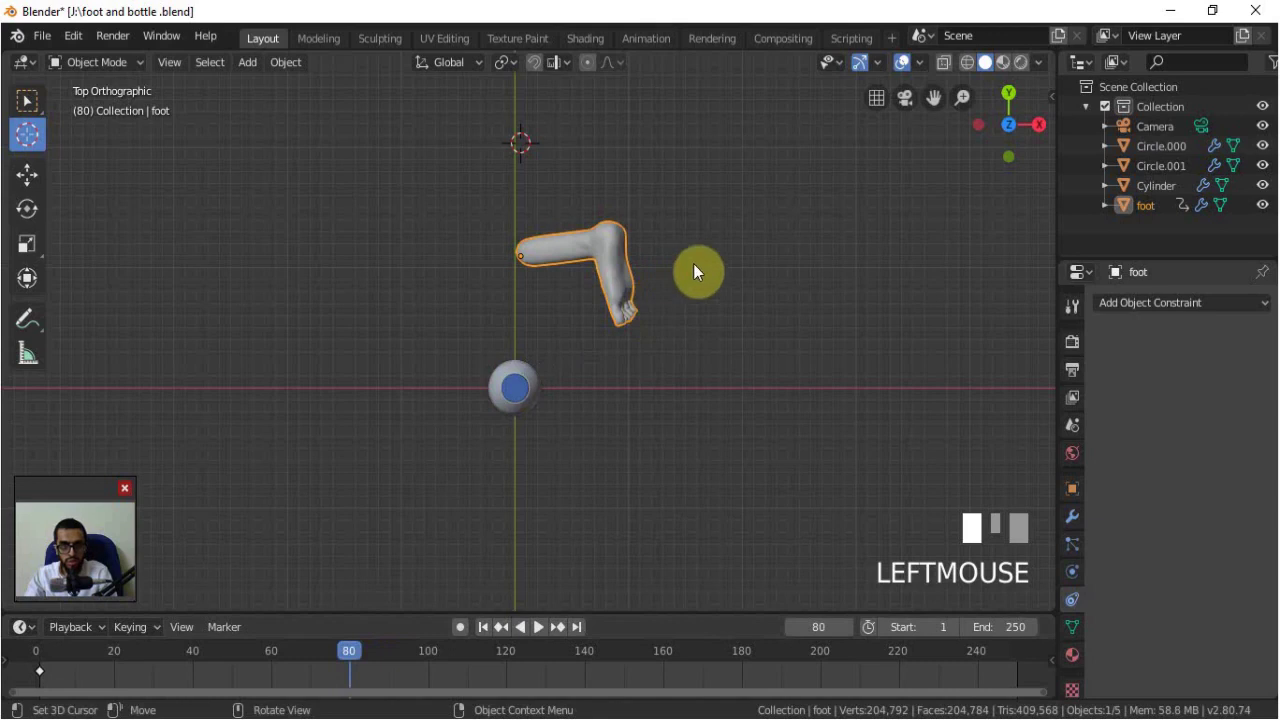
pyautogui.press('r')
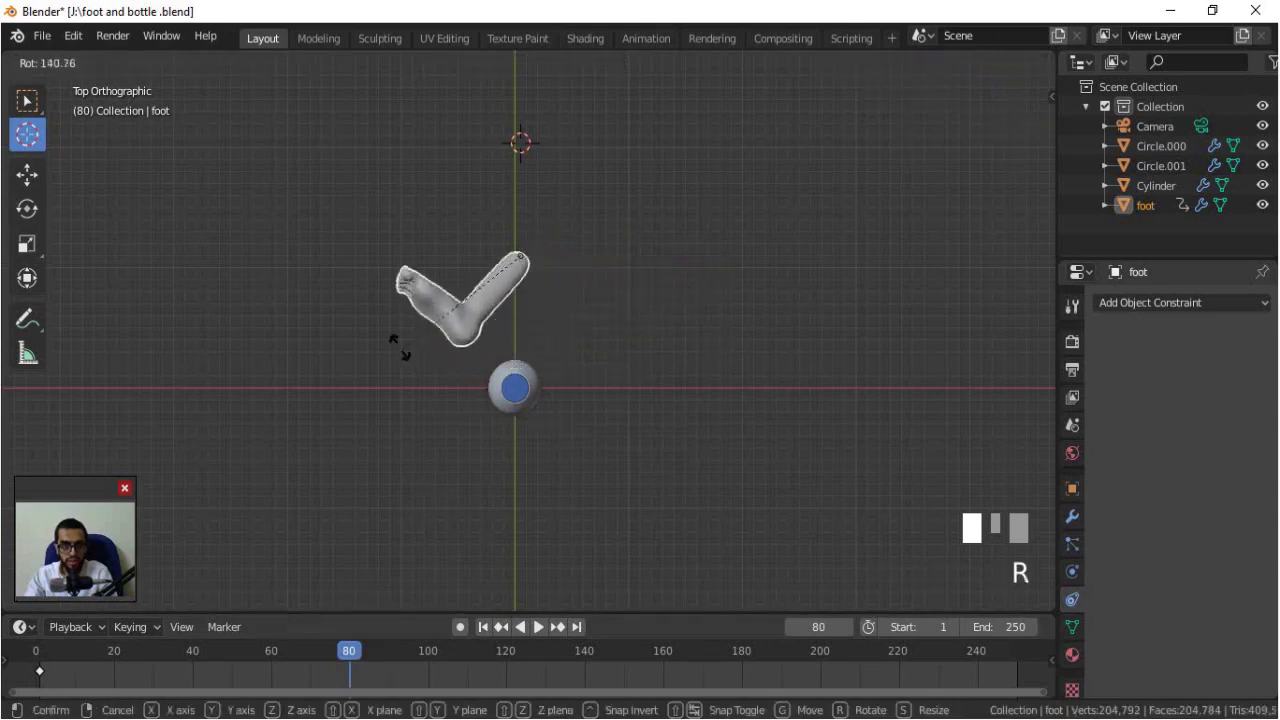
pyautogui.click(643, 312)
pyautogui.press('i')
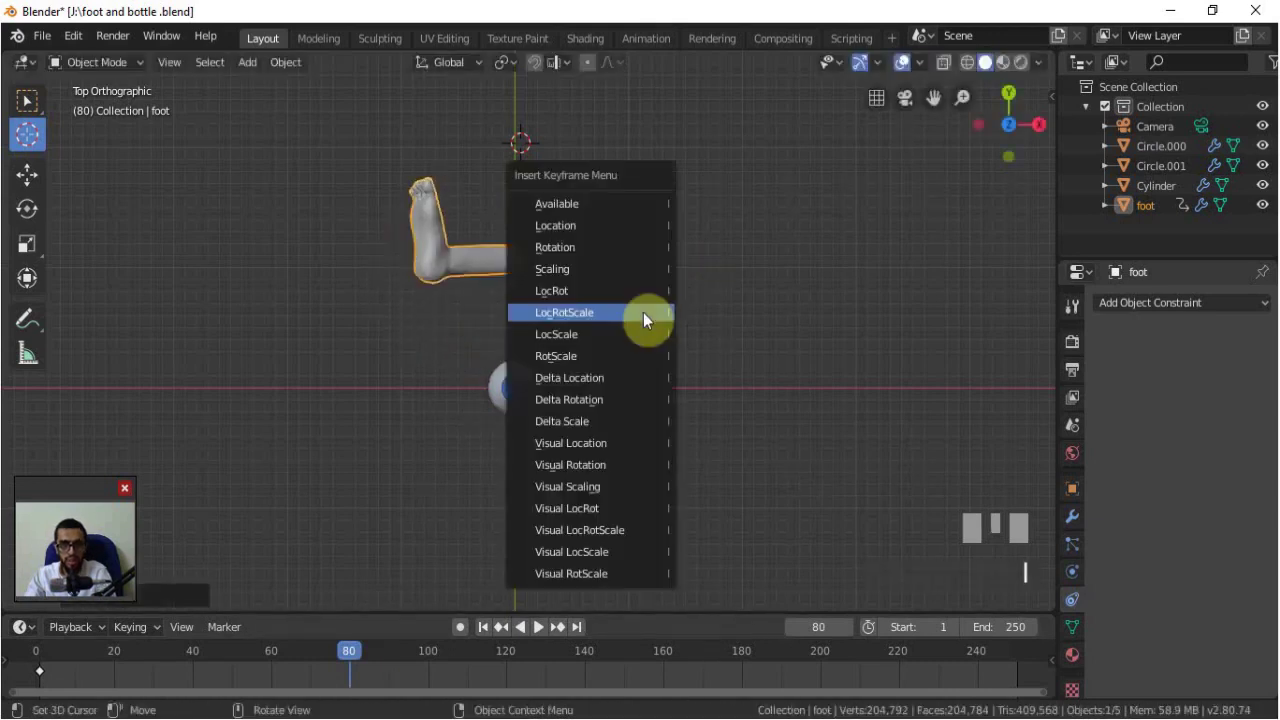
pyautogui.click(643, 312)
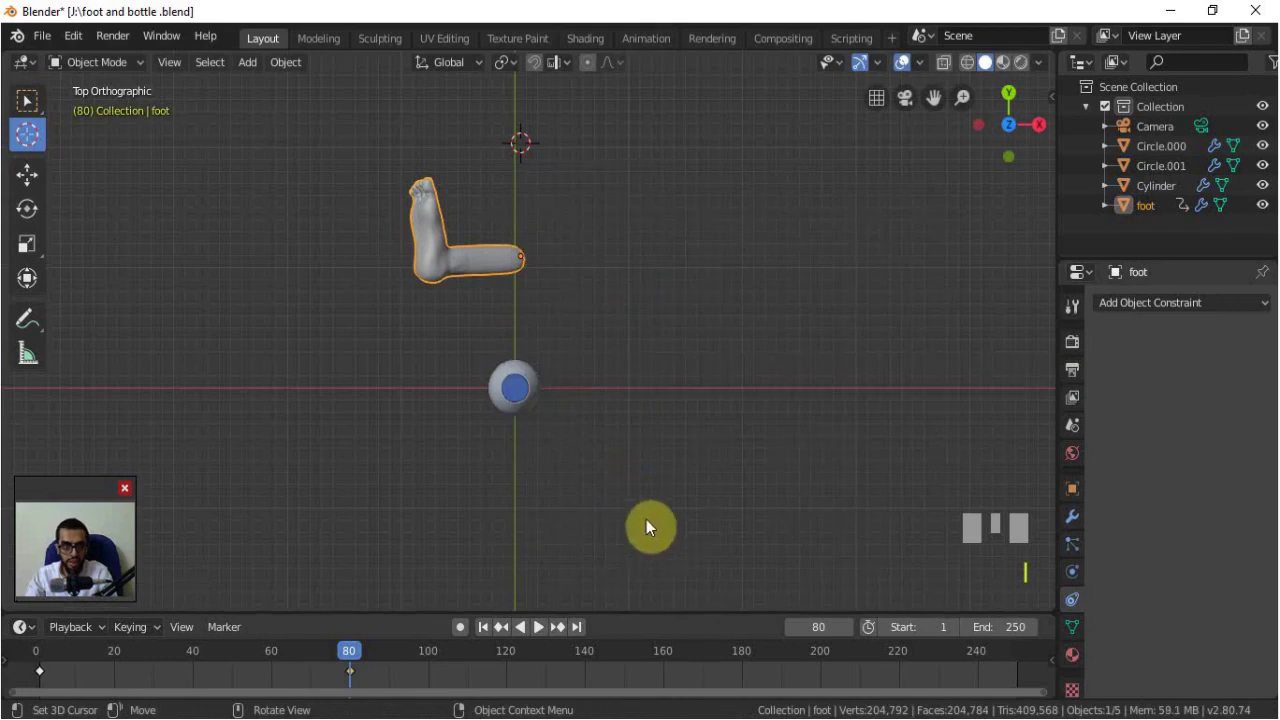
# Step: Scrub the foot's swing to around frame 36 and examine from above how it passes over the bottle cap
pyautogui.moveTo(683, 440); pyautogui.dragTo(543, 314, button='middle')
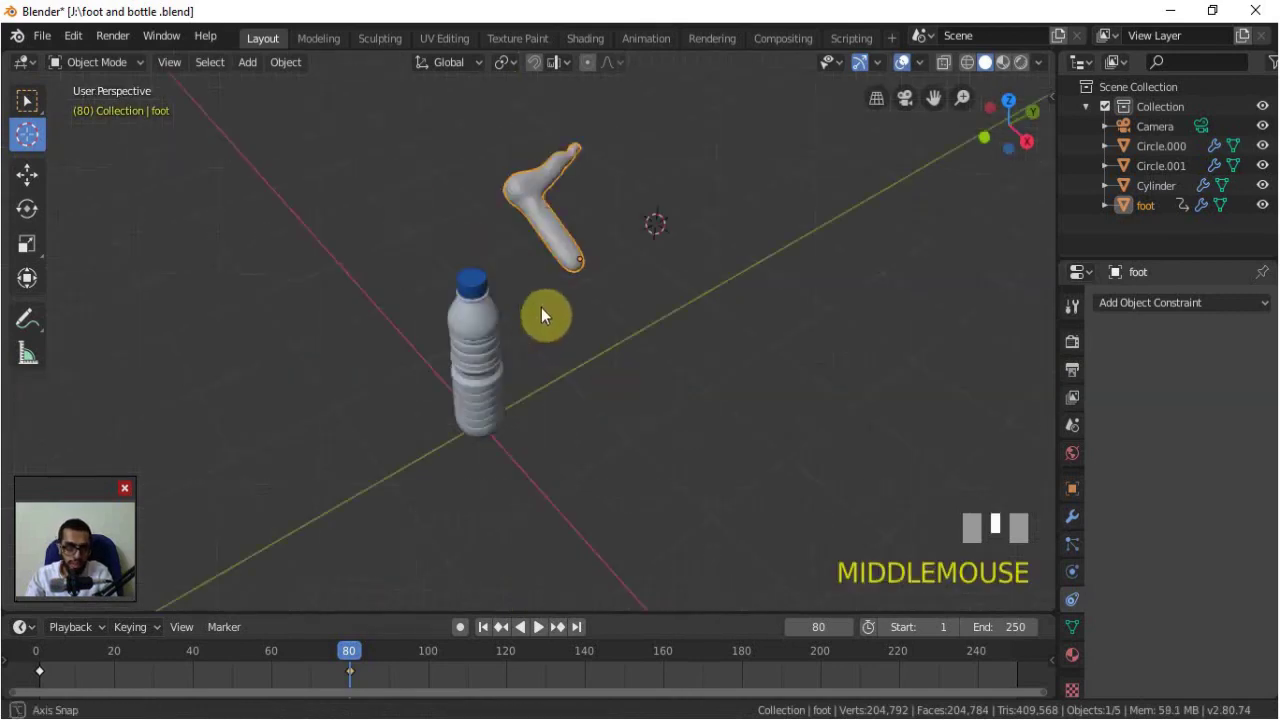
pyautogui.scroll(2, 545, 330)
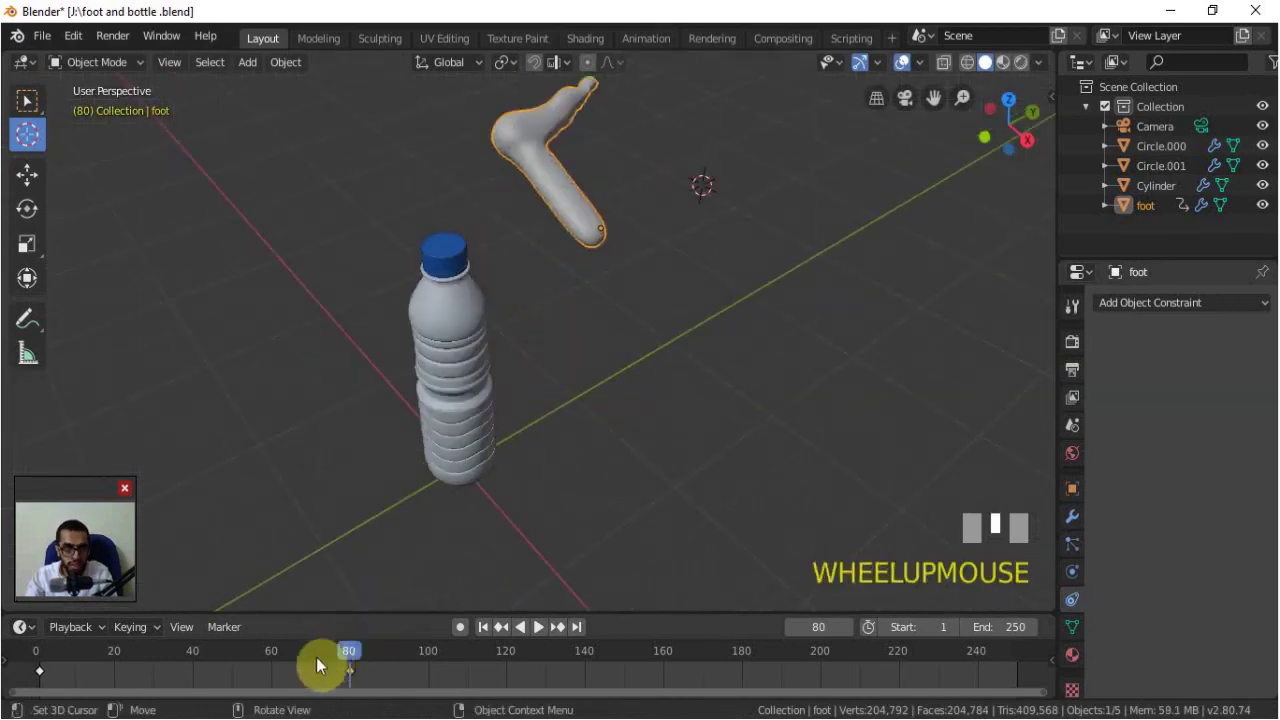
pyautogui.moveTo(214, 694); pyautogui.dragTo(186, 711)
pyautogui.moveTo(394, 586); pyautogui.dragTo(496, 94, button='middle')
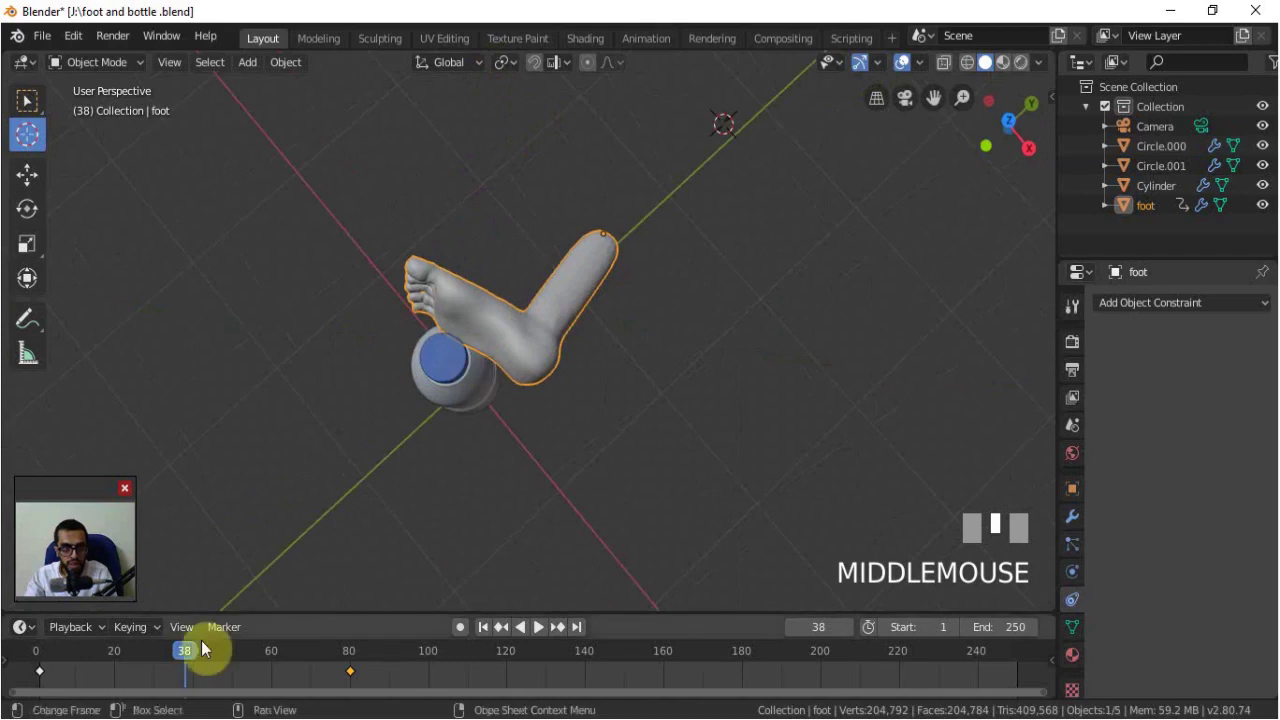
pyautogui.moveTo(183, 651); pyautogui.dragTo(177, 649)
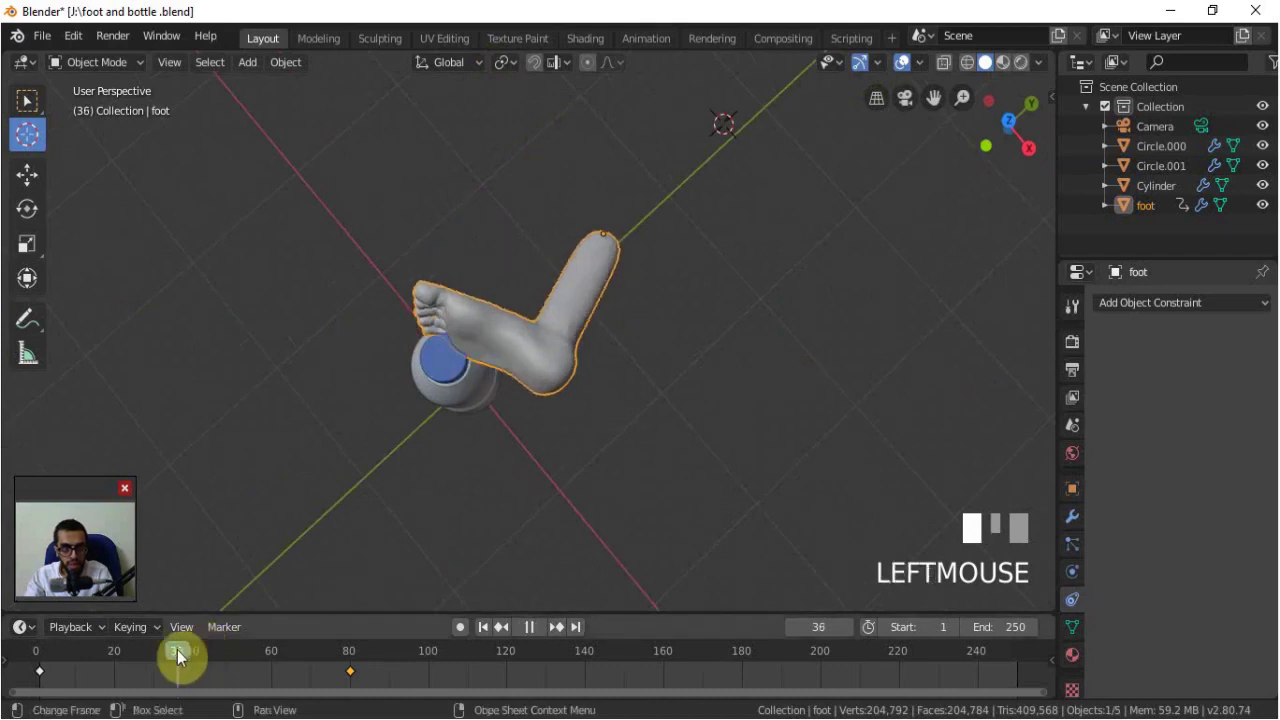
pyautogui.moveTo(177, 649)
pyautogui.mouseDown()
pyautogui.moveTo(151, 660)
pyautogui.moveTo(177, 663)
pyautogui.mouseUp()
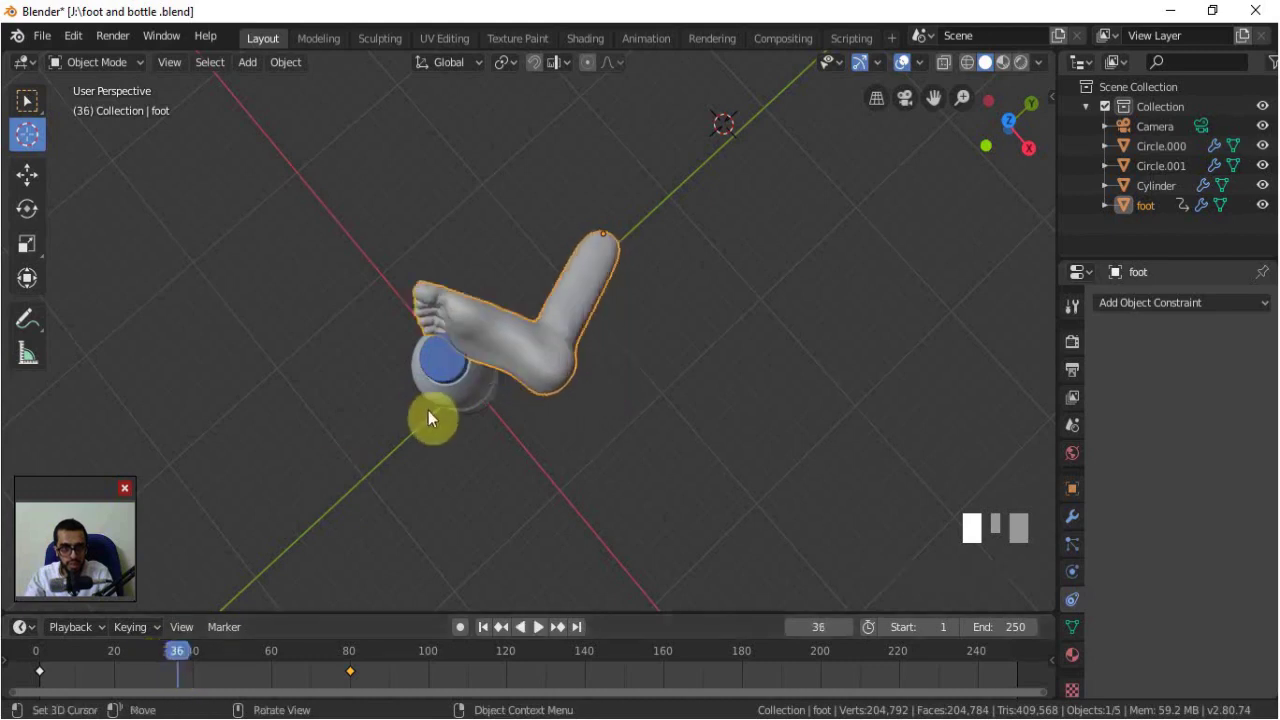
# Step: Back on frame 1, move the foot slightly away from the bottle along Y in top view and insert a keyframe
pyautogui.press('KP_7')
pyautogui.click(40, 660)
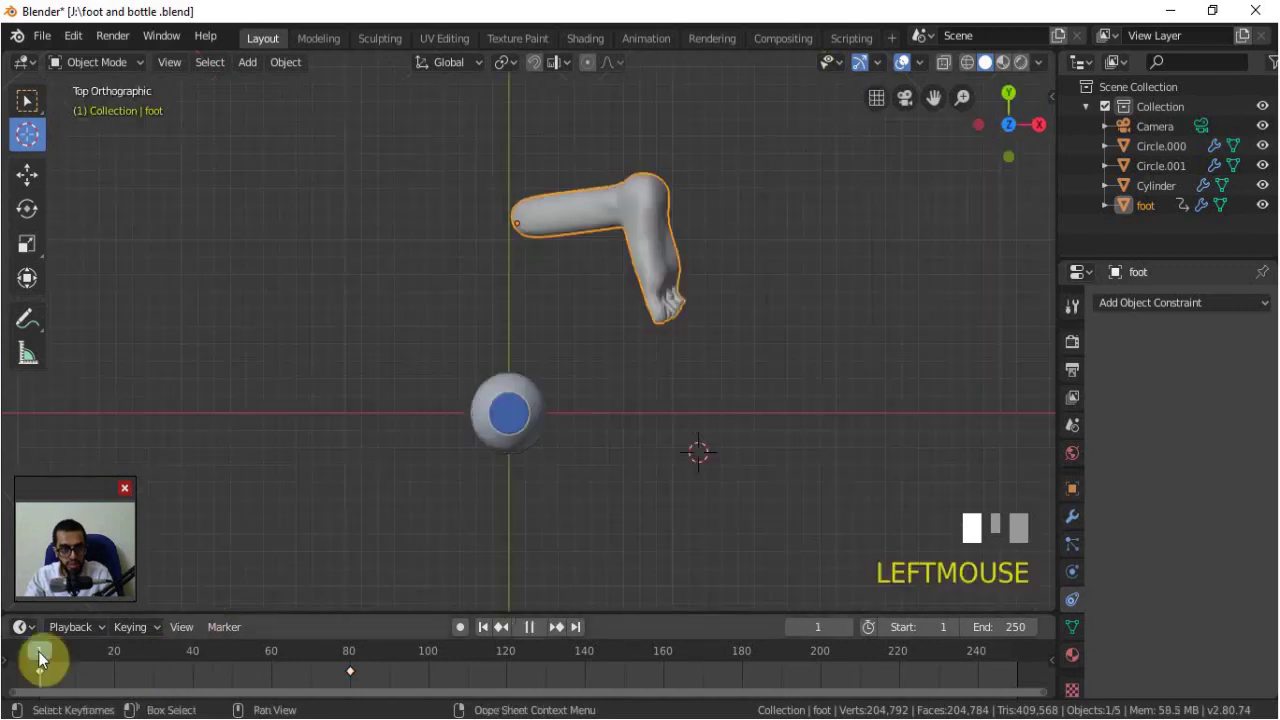
pyautogui.press('g')
pyautogui.press('y')
pyautogui.click(547, 196)
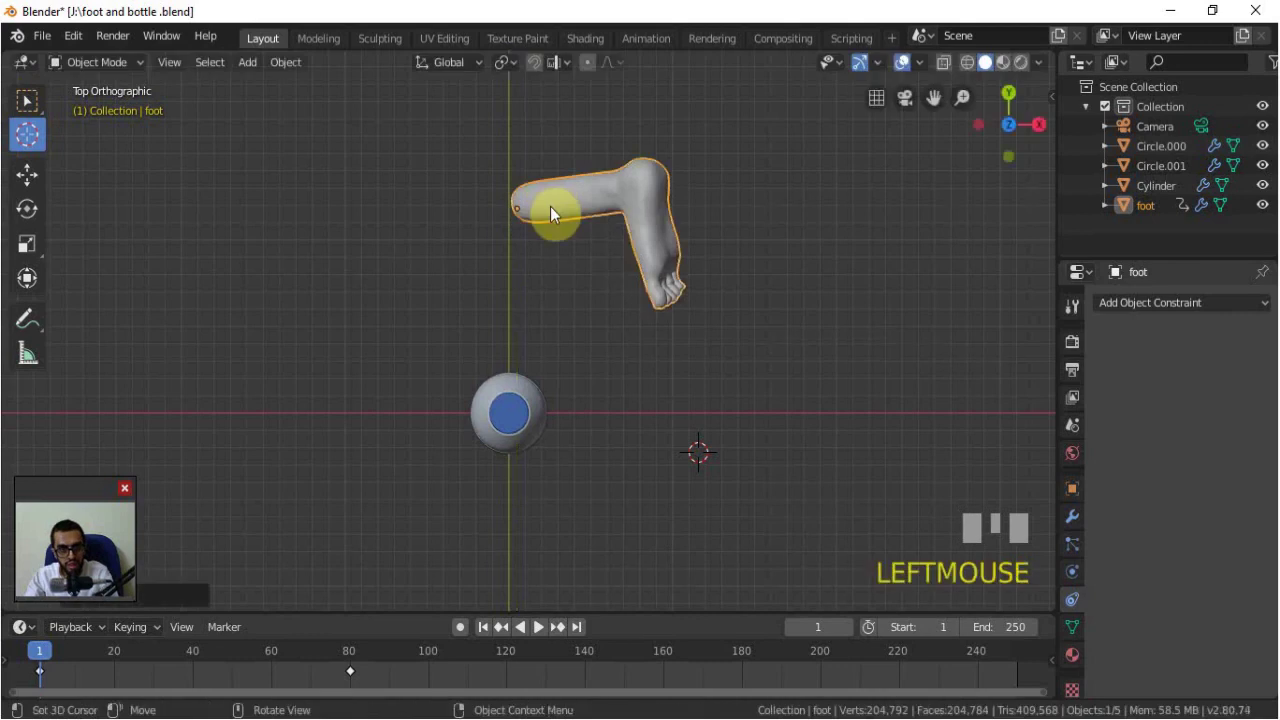
pyautogui.press('i')
pyautogui.click(550, 206)
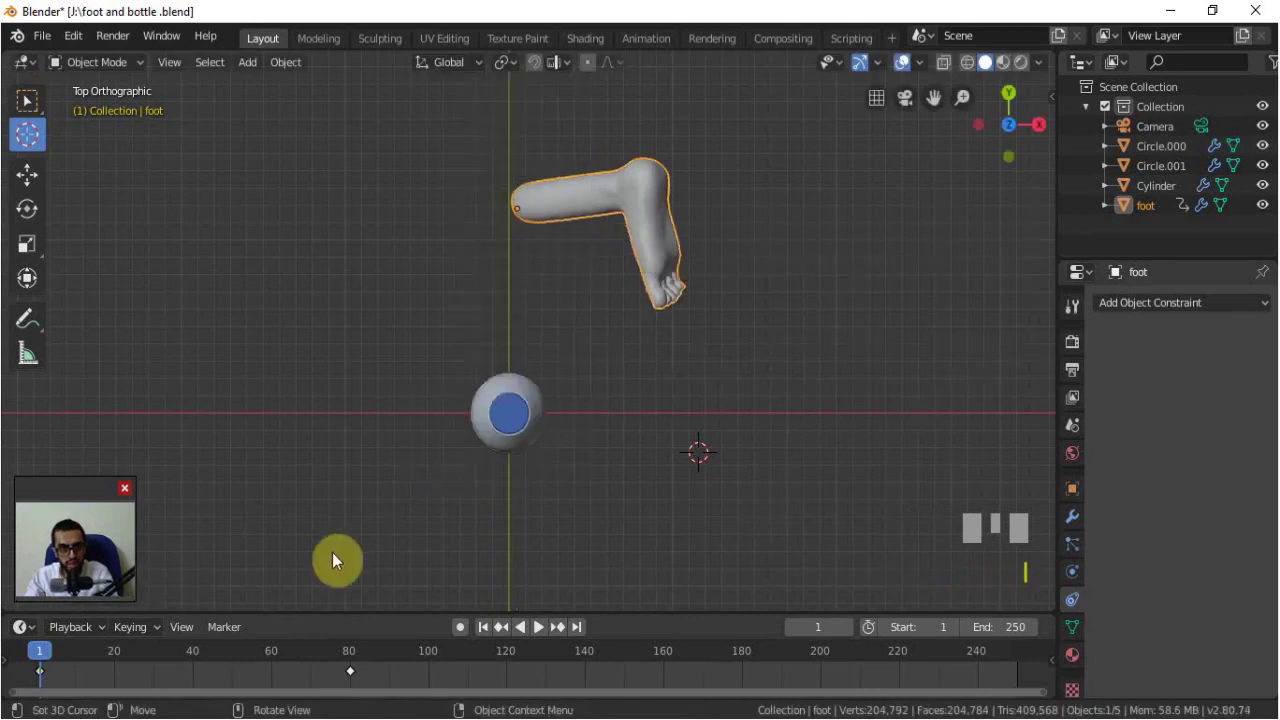
# Step: Move the foot a further 1.26 m or so along Y on frame 1 and insert a keyframe for the new position
pyautogui.moveTo(40, 655)
pyautogui.mouseDown()
pyautogui.moveTo(177, 657)
pyautogui.moveTo(137, 671)
pyautogui.moveTo(39, 668)
pyautogui.mouseUp()
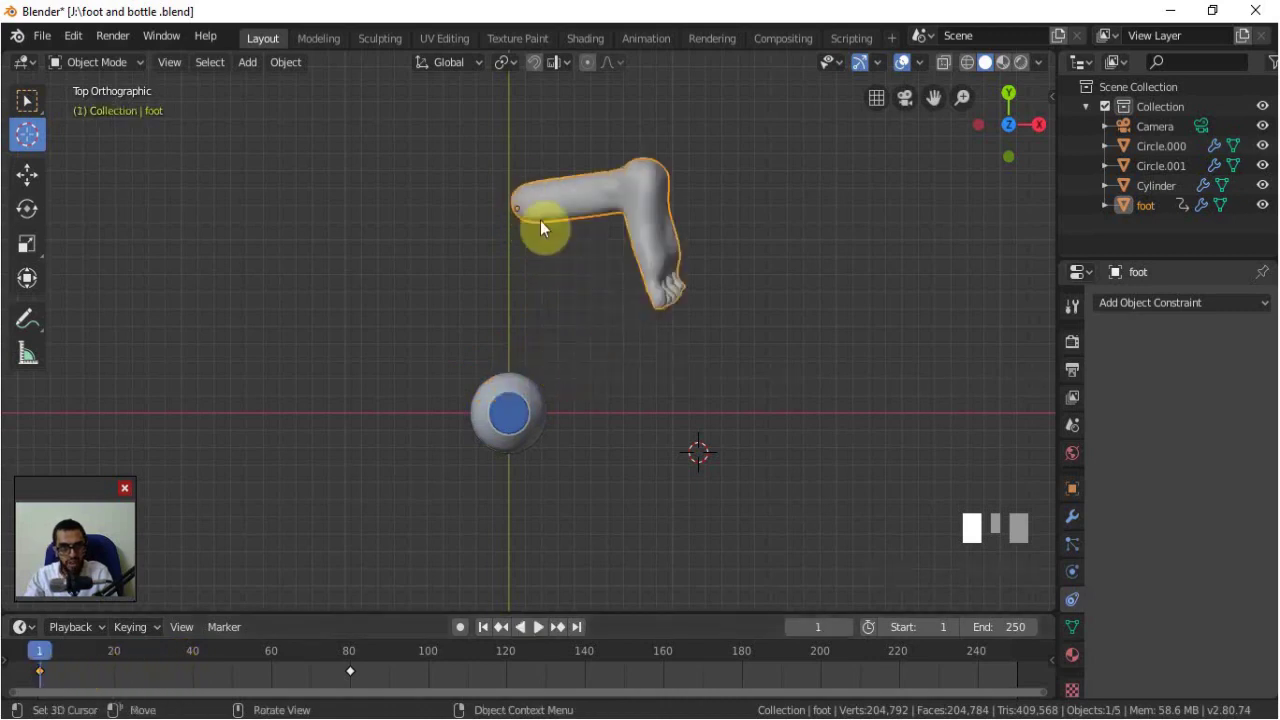
pyautogui.press('g')
pyautogui.press('y')
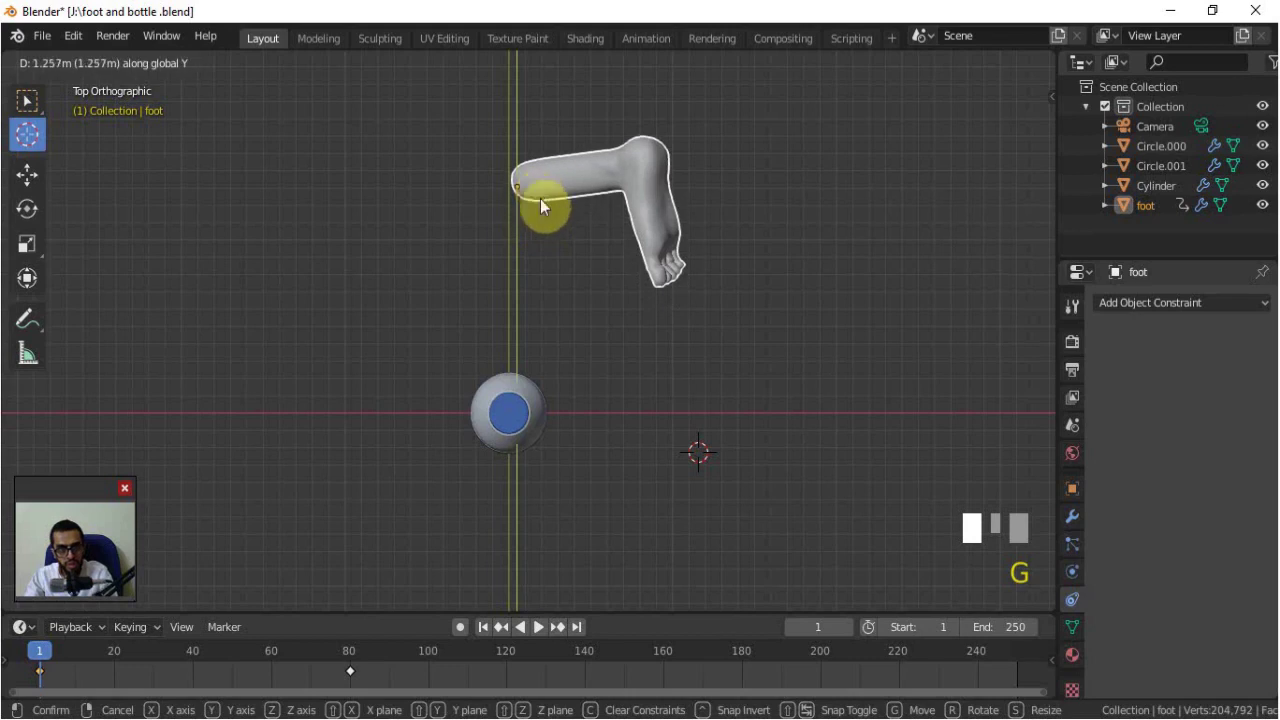
pyautogui.click(539, 197)
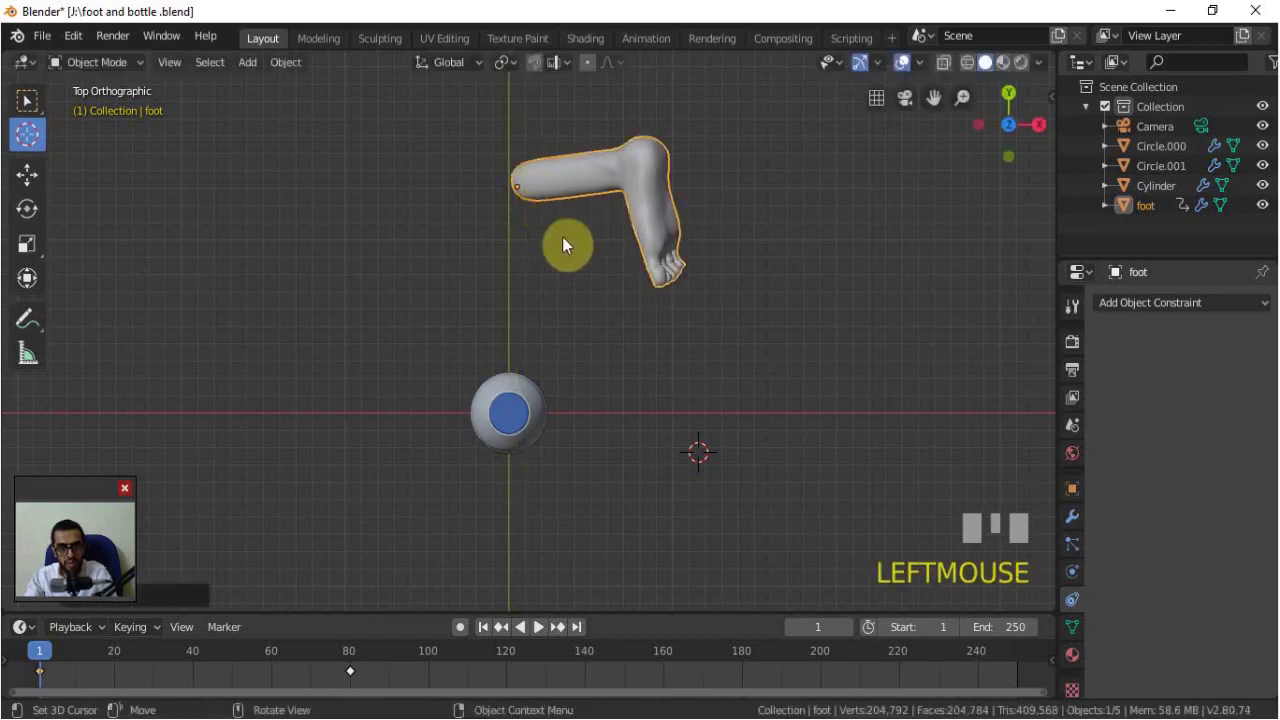
pyautogui.press('i')
pyautogui.click(562, 237)
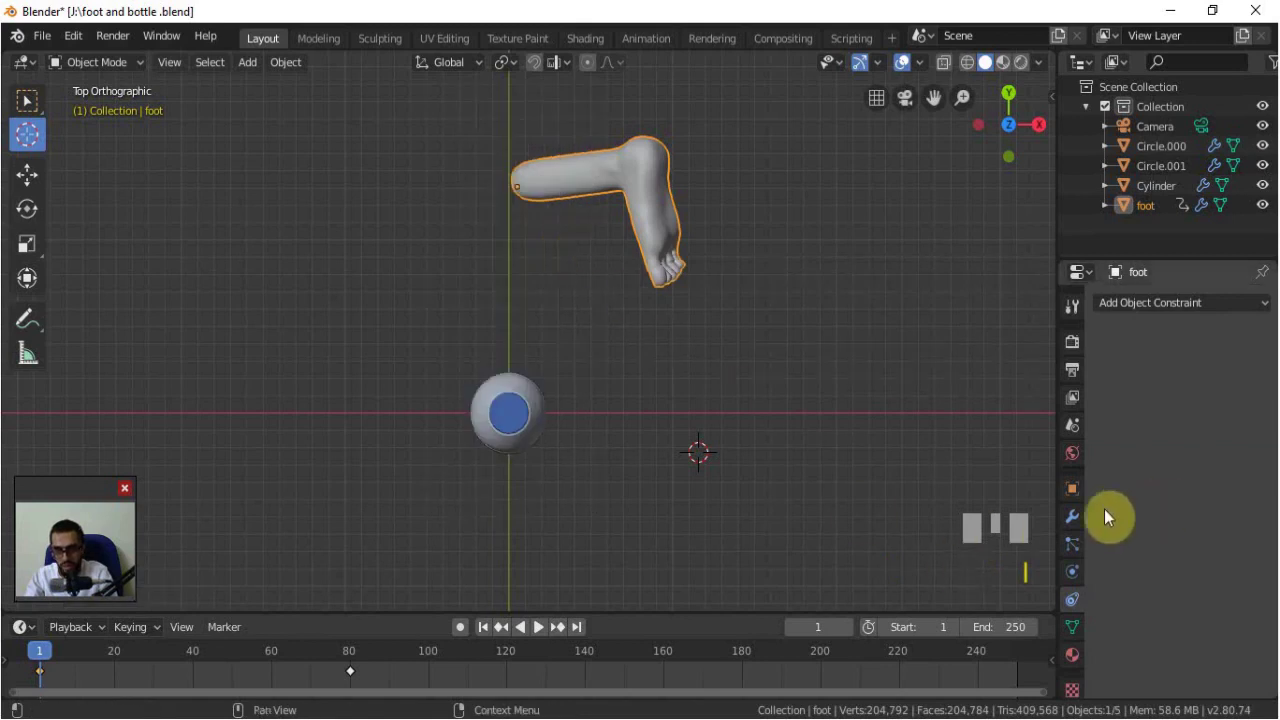
# Step: Show the foot's transform properties and check its pose on frame 80
pyautogui.click(1072, 488)
pyautogui.moveTo(40, 665); pyautogui.dragTo(349, 686)
pyautogui.click(843, 331)
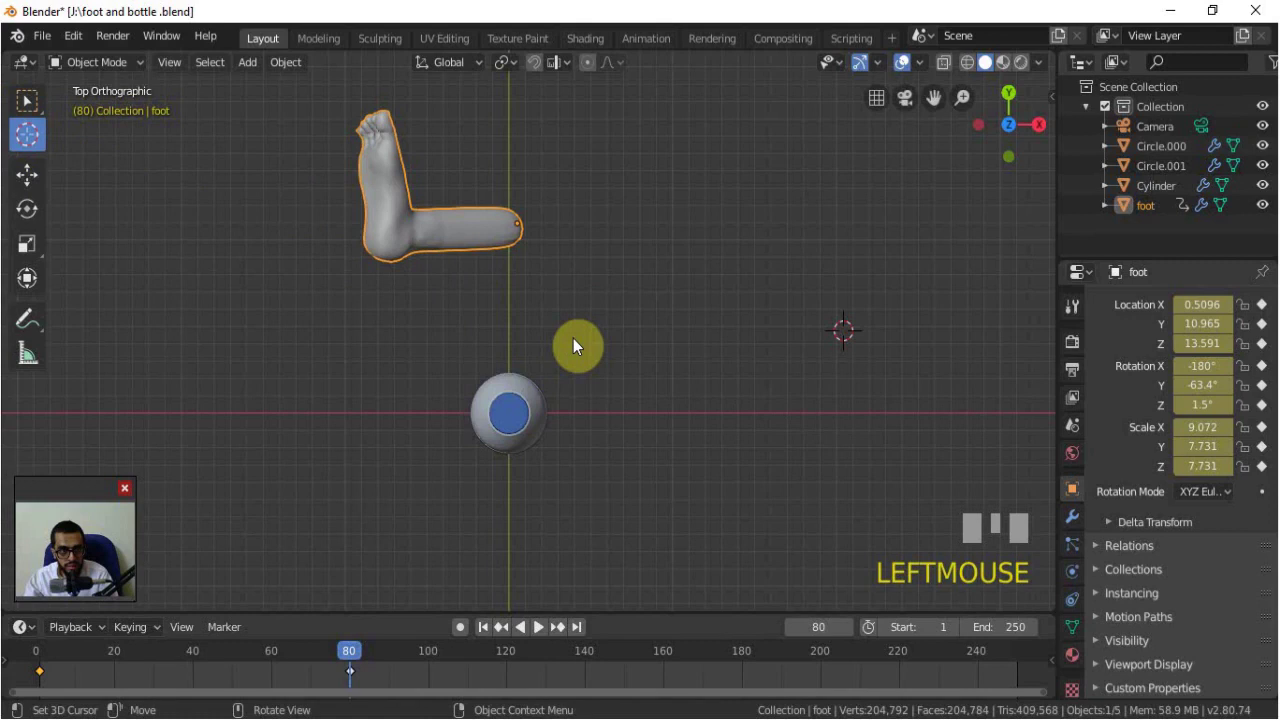
# Step: Select the bottle cap and insert a LocRotScale keyframe for it on frame 33, where the toes reach the bottle
pyautogui.press('w')
pyautogui.click(510, 418)
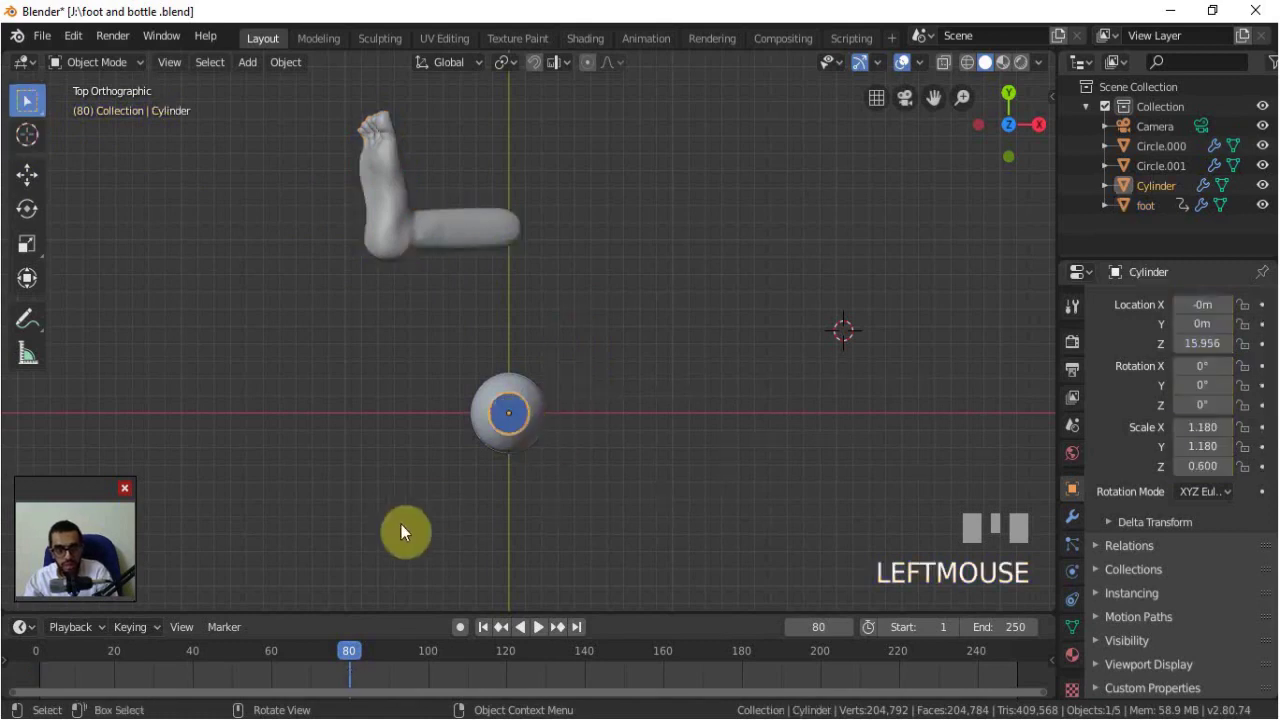
pyautogui.moveTo(354, 655); pyautogui.dragTo(166, 662)
pyautogui.click(638, 359)
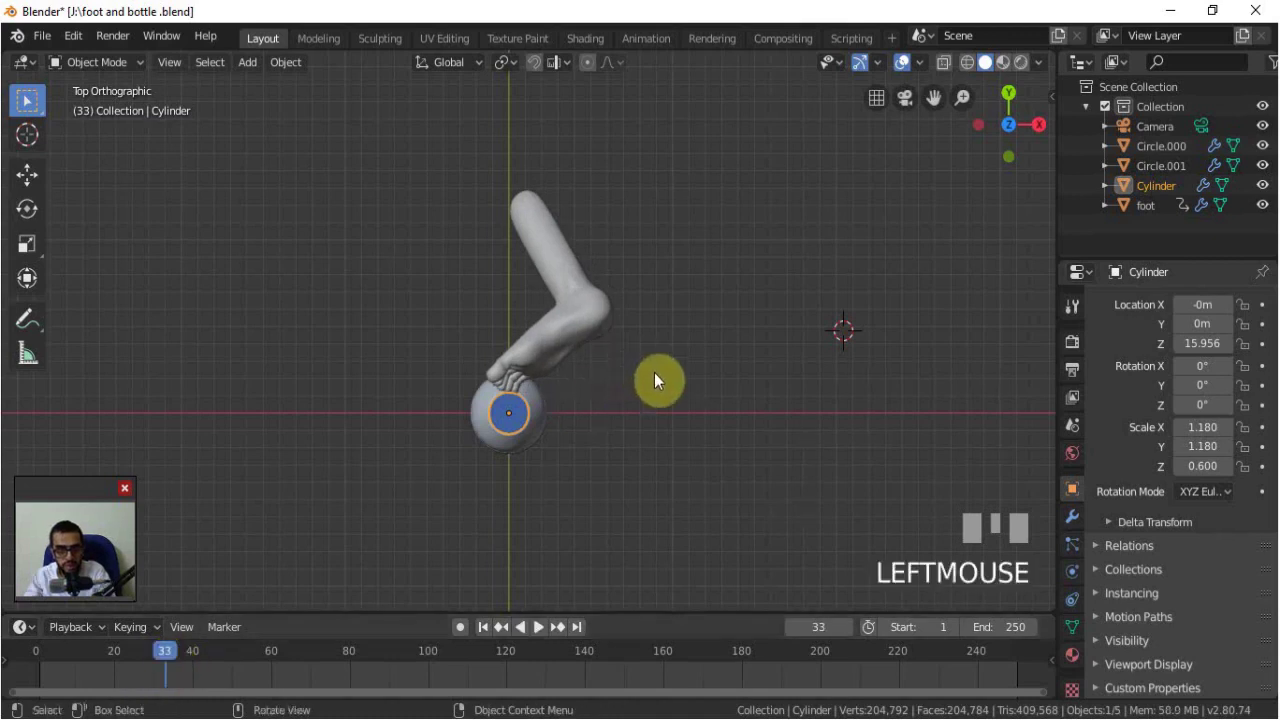
pyautogui.press('i')
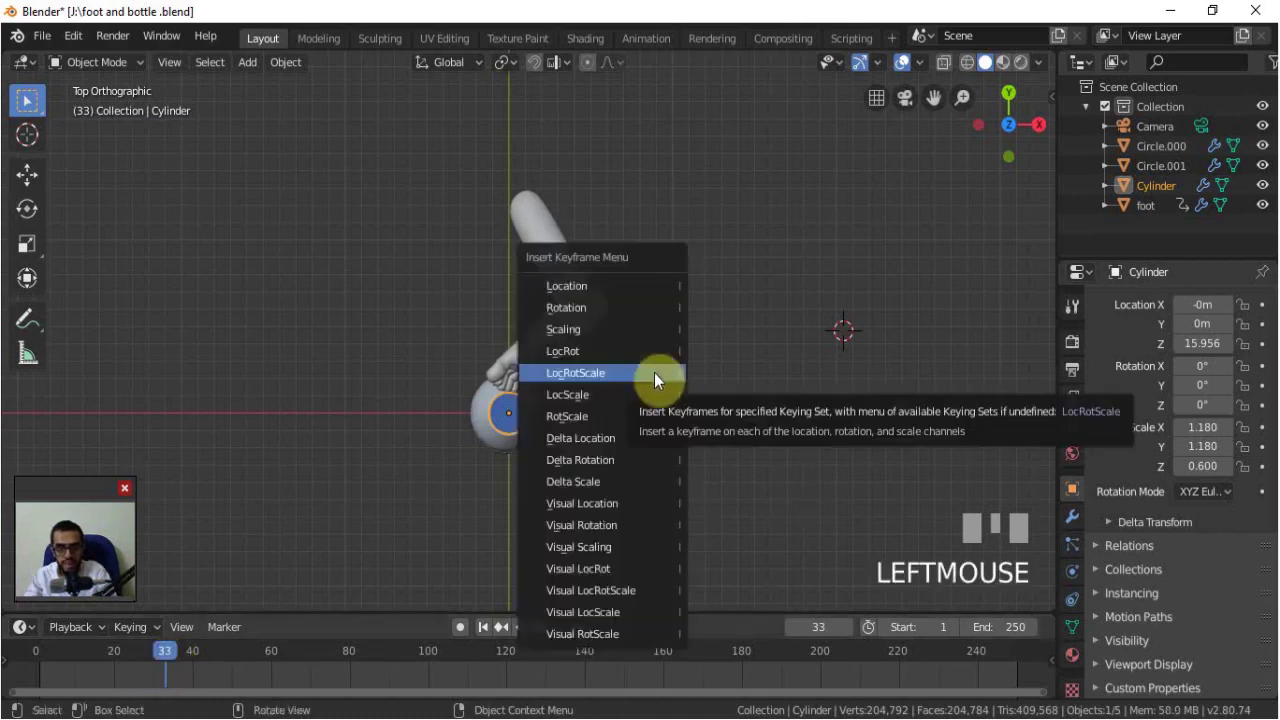
pyautogui.click(654, 372)
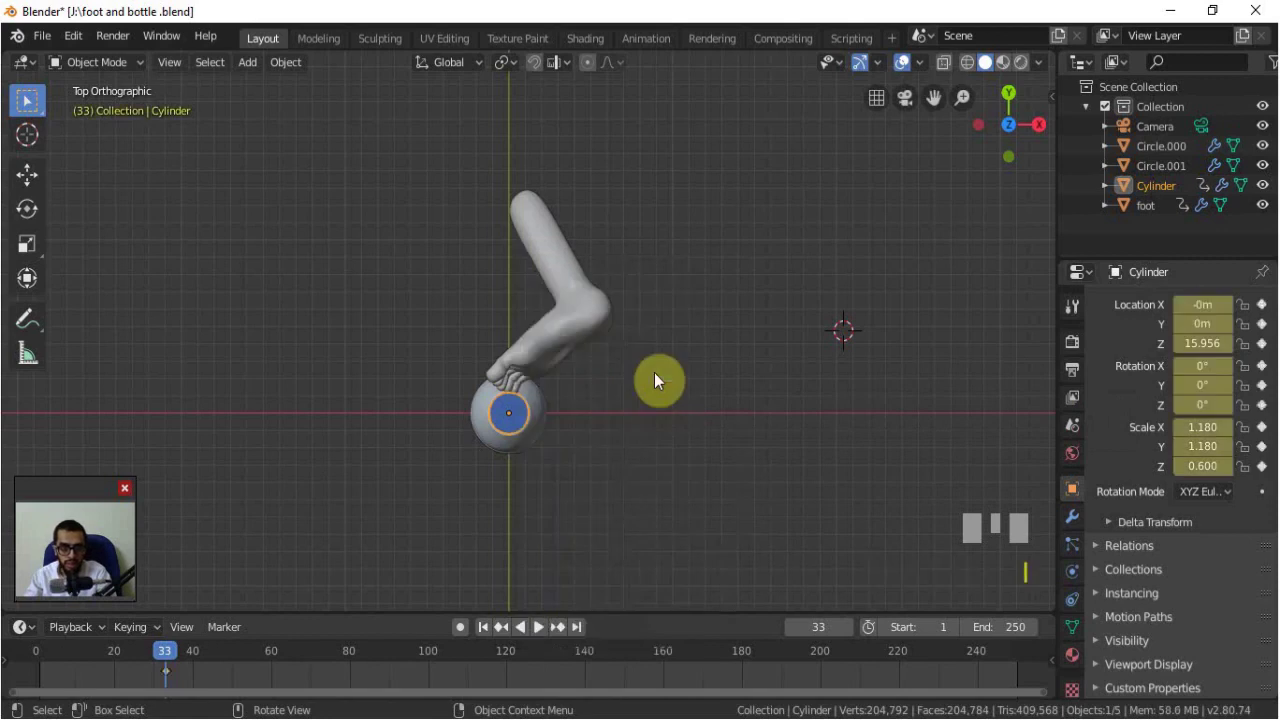
# Step: Switch to the Animation workspace and show the larger viewport through the scene camera
pyautogui.click(646, 38)
pyautogui.keyDown('shift'); pyautogui.moveTo(717, 370); pyautogui.dragTo(788, 392, button='middle'); pyautogui.keyUp('shift')
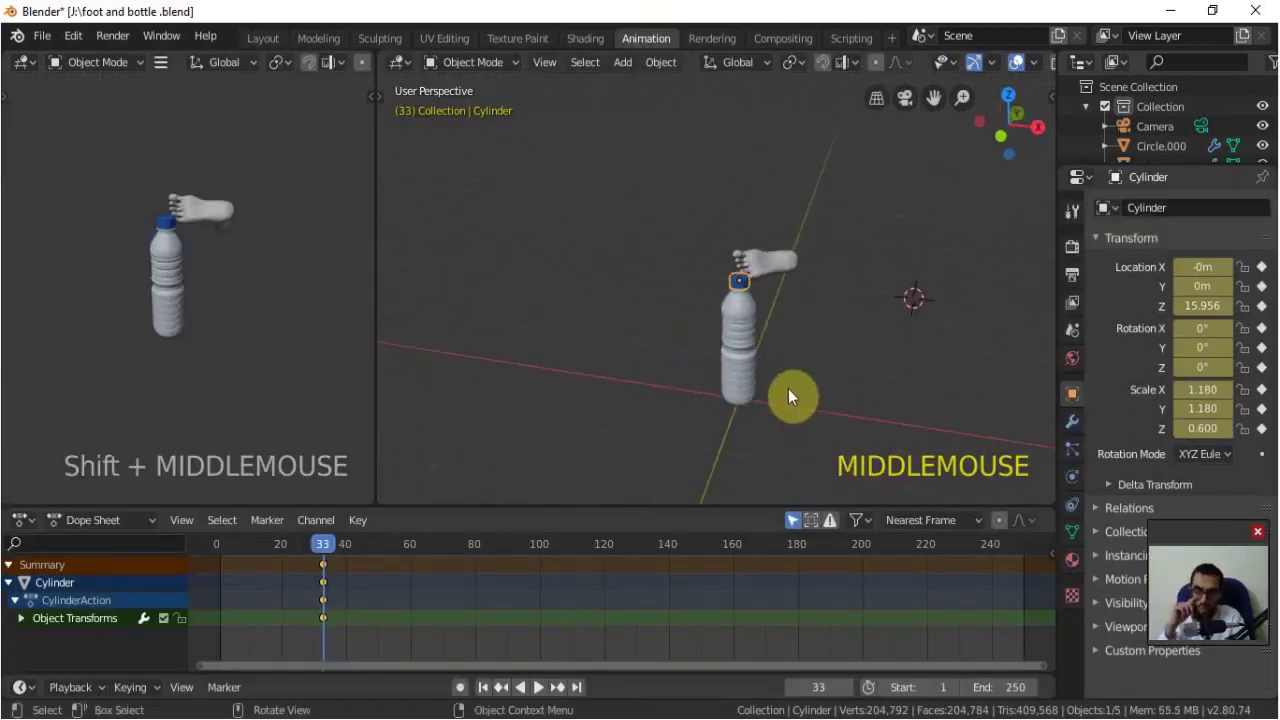
pyautogui.press('KP_1')
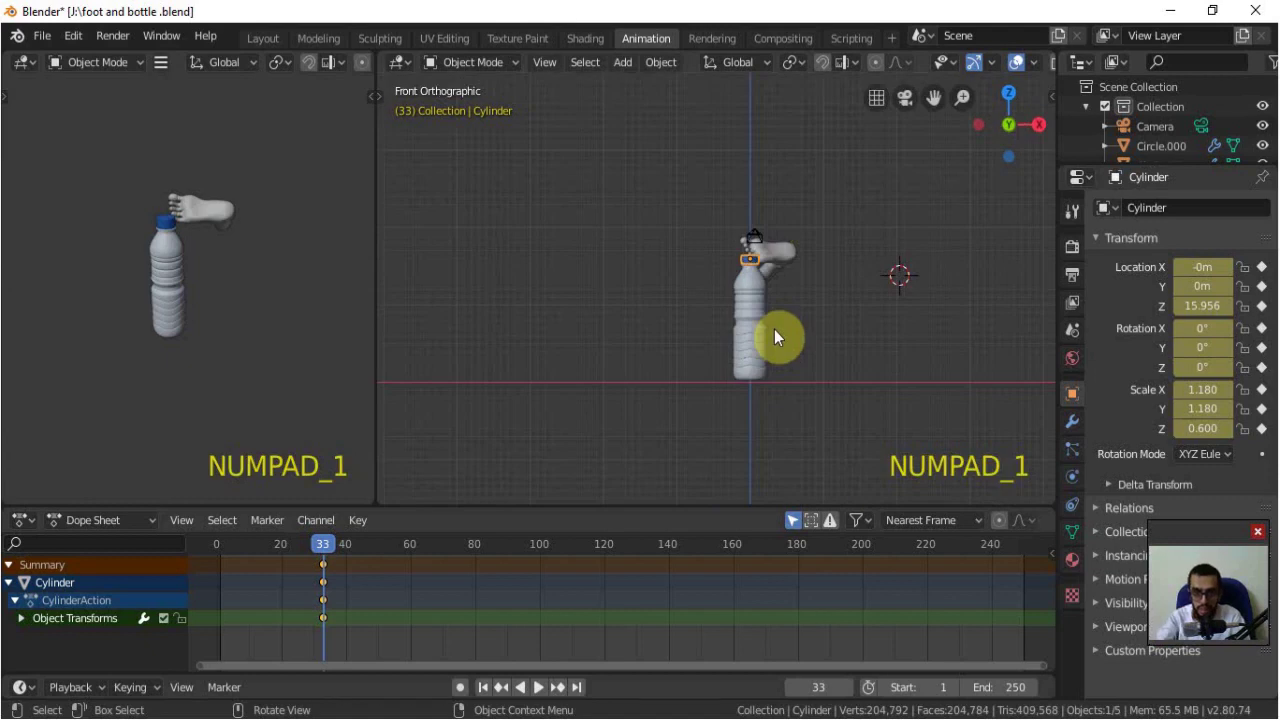
pyautogui.press('KP_0')
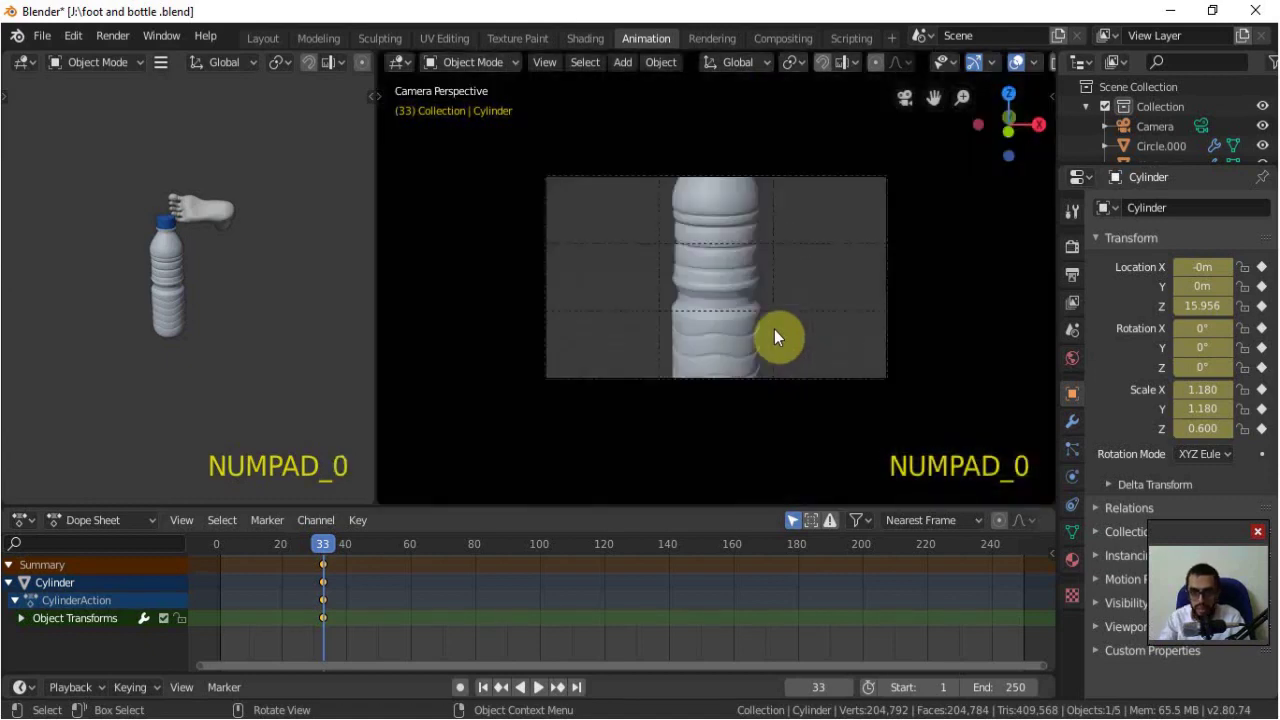
# Step: Select the camera, enable Lock Camera to View, and reframe the shot upward onto the bottle cap and foot
pyautogui.click(878, 179)
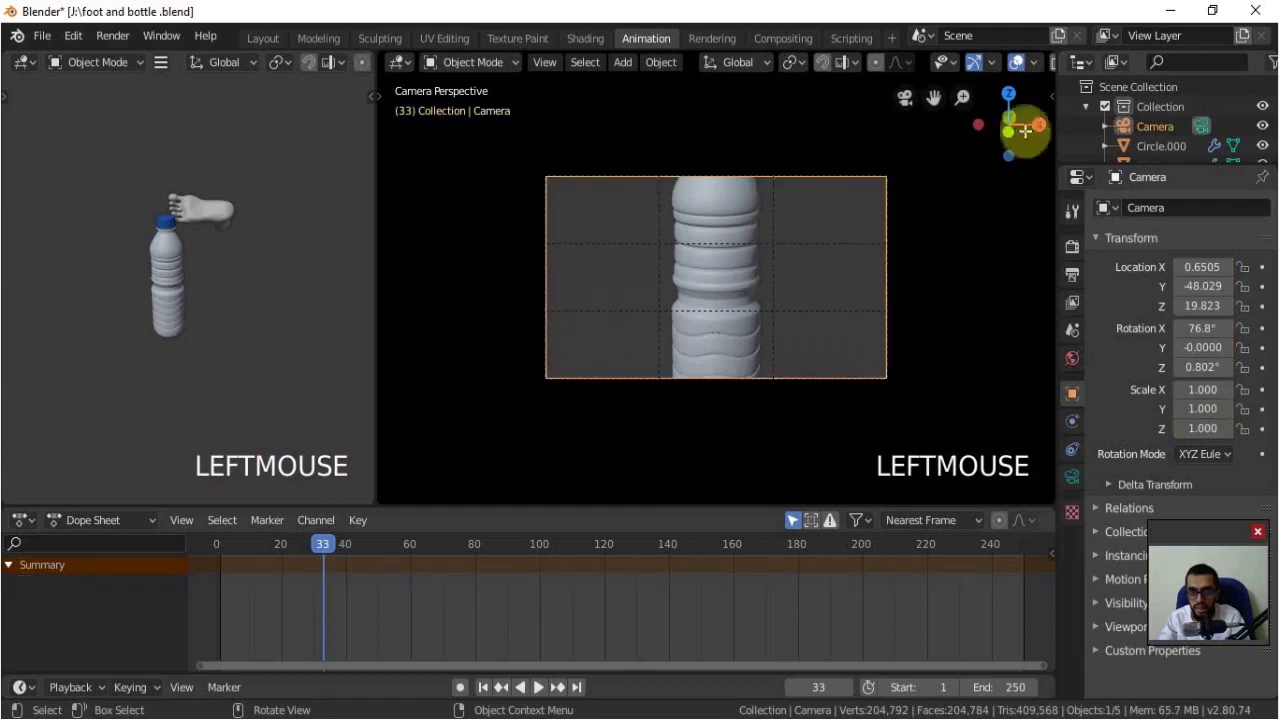
pyautogui.click(1052, 92)
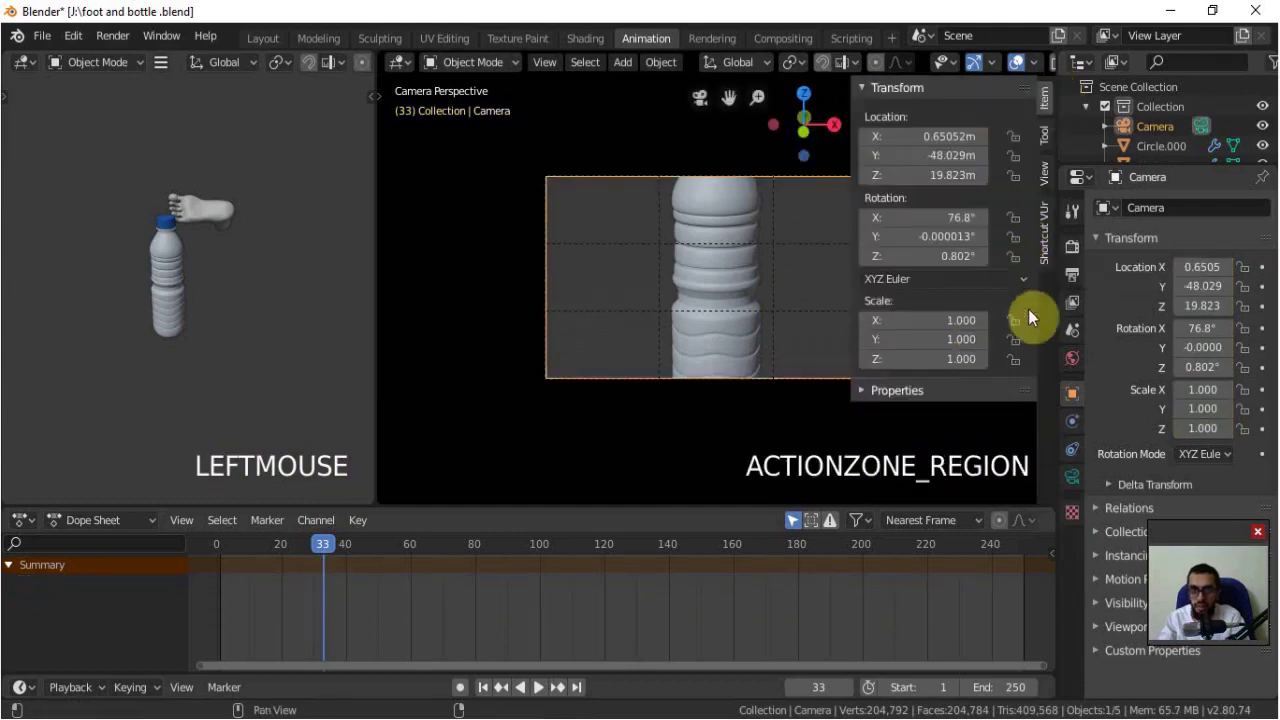
pyautogui.click(1045, 172)
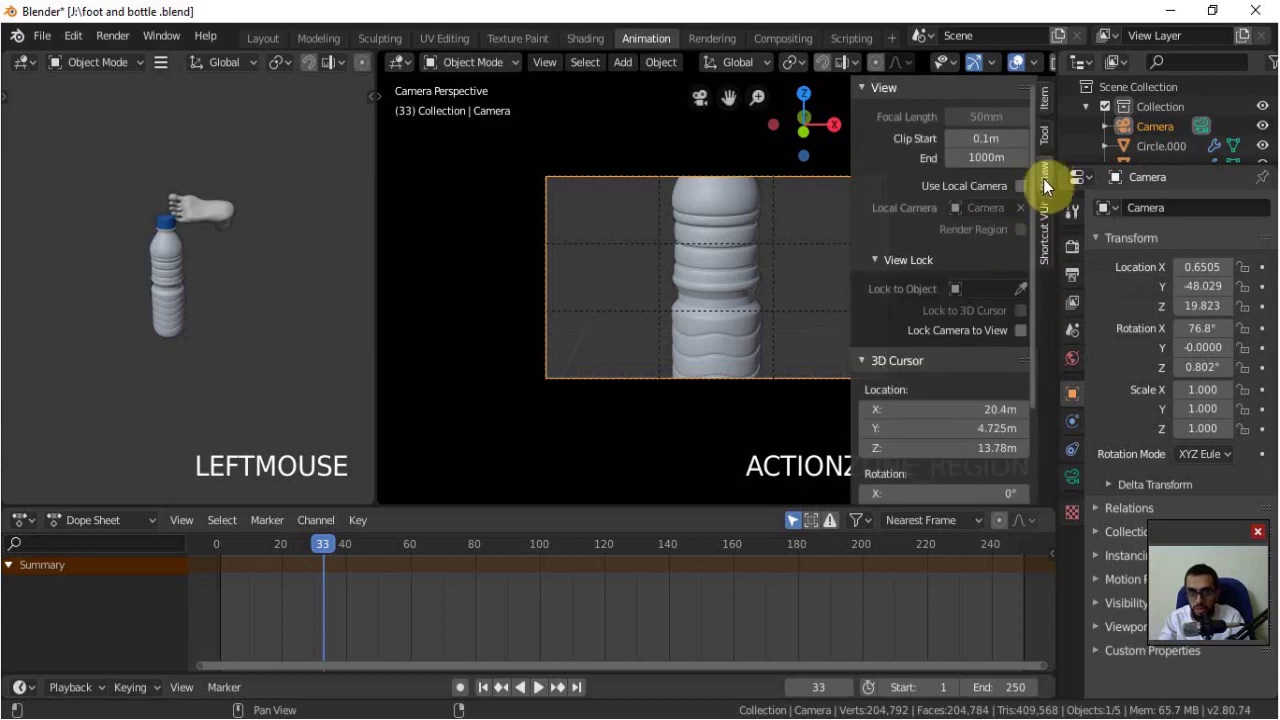
pyautogui.click(1020, 330)
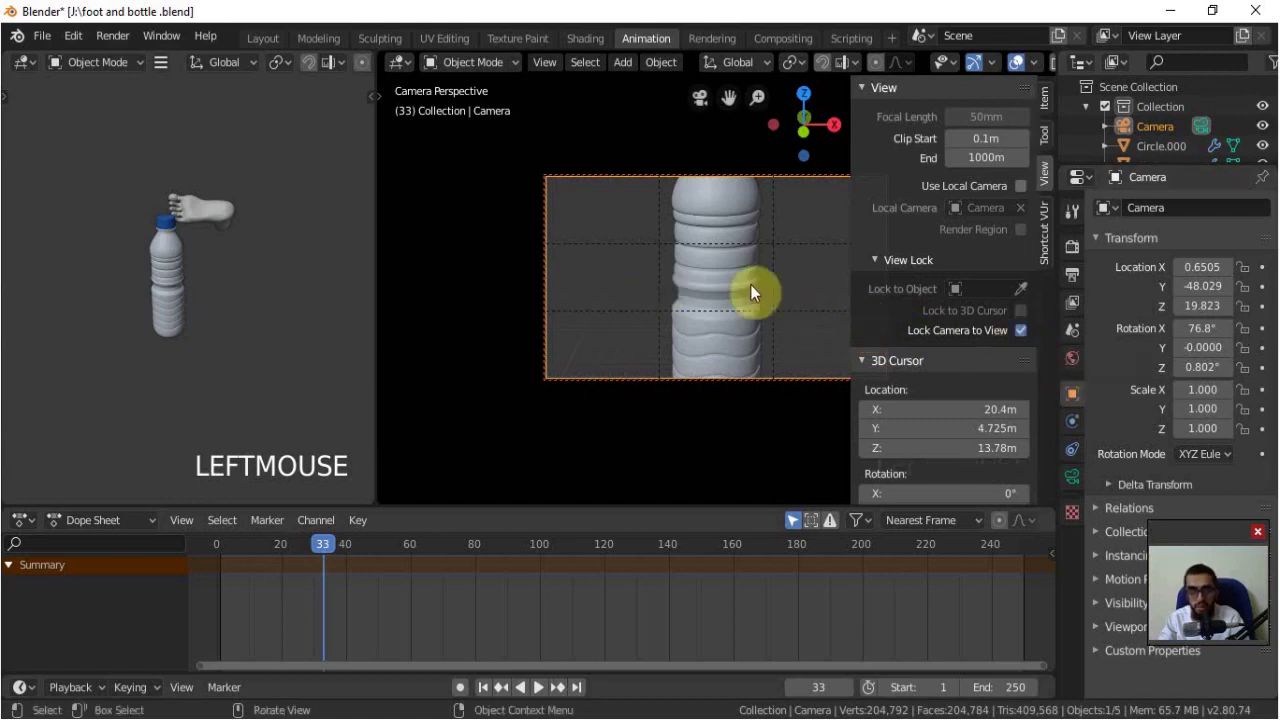
pyautogui.press('n')
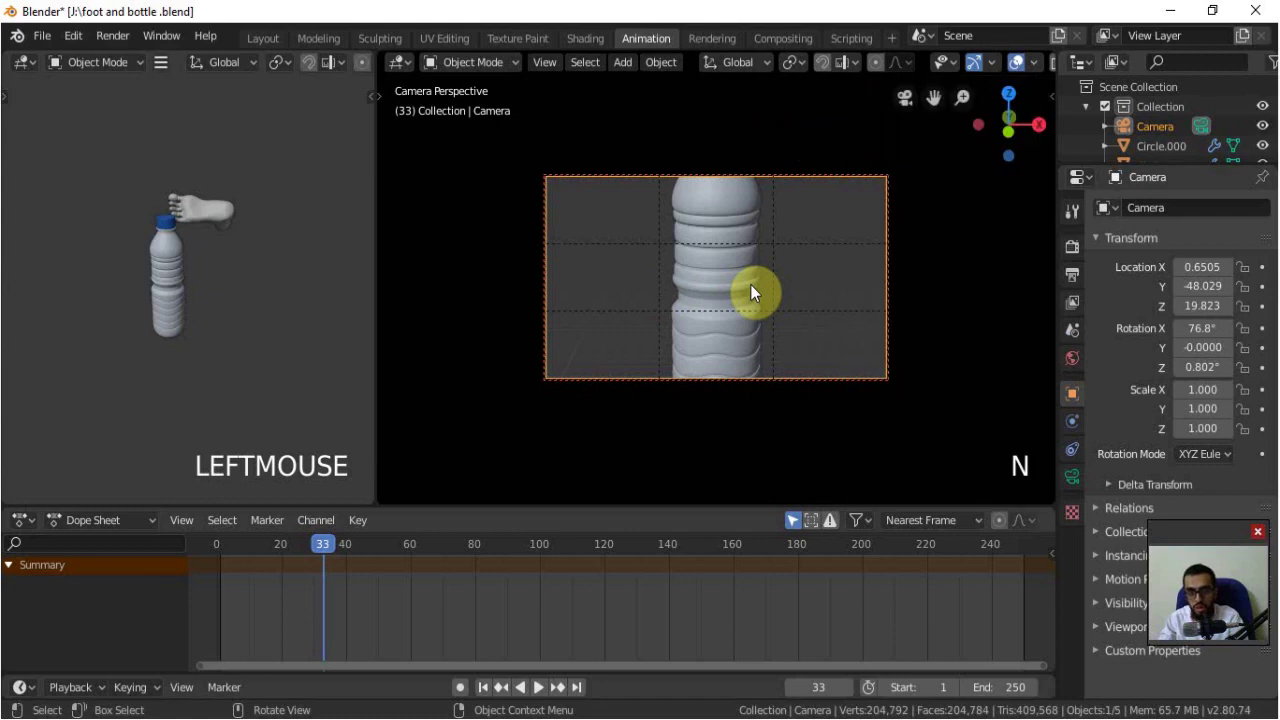
pyautogui.keyDown('shift'); pyautogui.moveTo(721, 268); pyautogui.dragTo(717, 403, button='middle'); pyautogui.keyUp('shift')
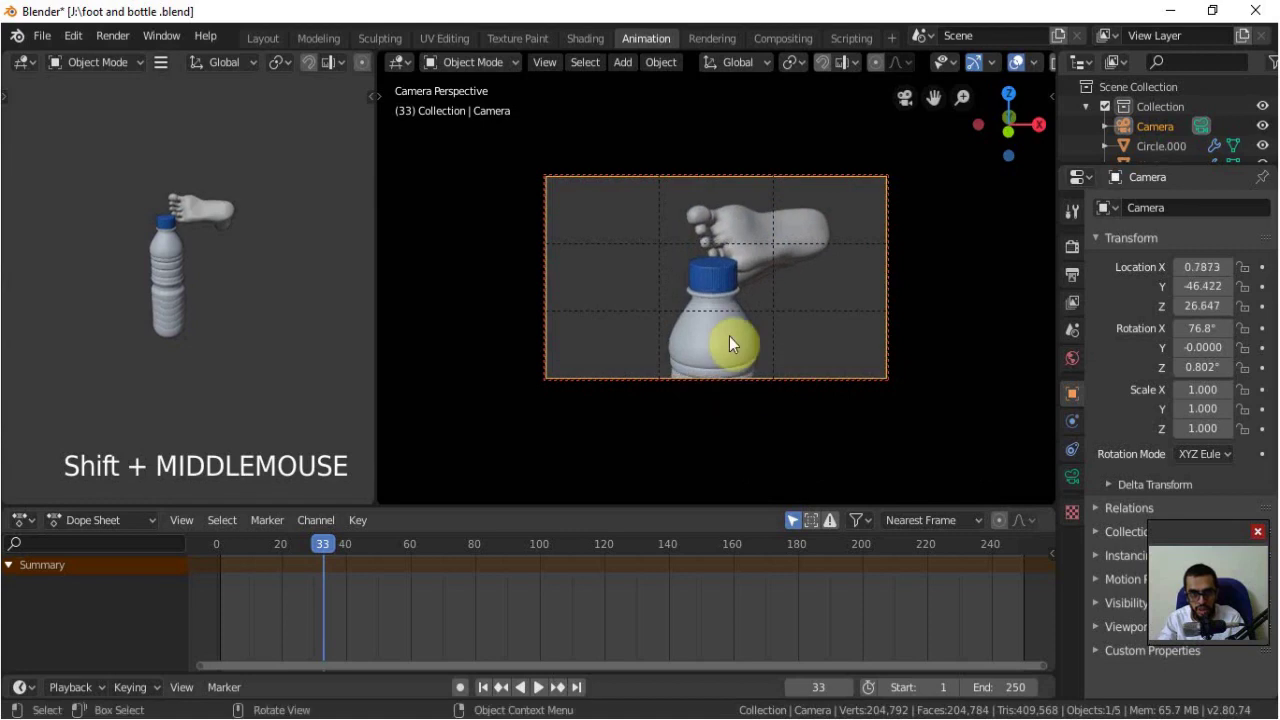
# Step: Pull the camera back to show more of the bottle around the cap and foot, and turn off Lock Camera to View
pyautogui.scroll(-3, 729, 336)
pyautogui.keyDown('shift'); pyautogui.moveTo(729, 334); pyautogui.dragTo(739, 333, button='middle'); pyautogui.keyUp('shift')
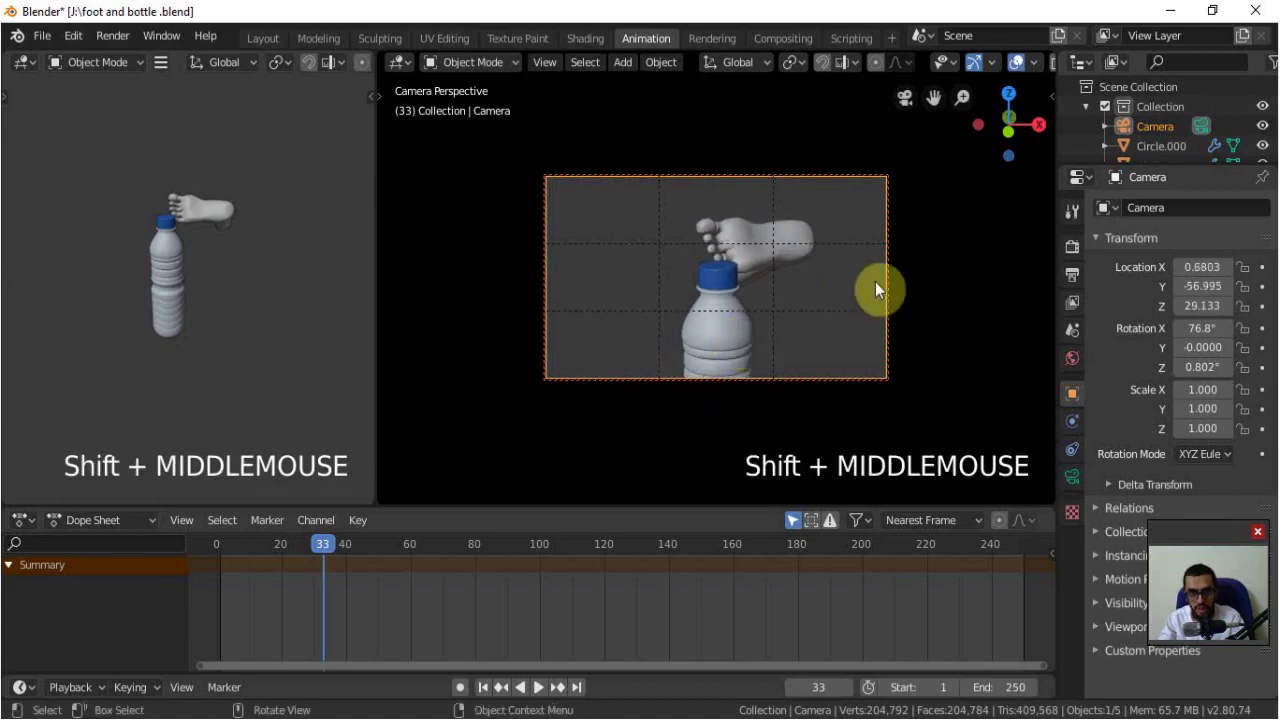
pyautogui.press('n')
pyautogui.click(1020, 331)
pyautogui.press('n')
# Step: Look through the camera in the smaller viewport, and select the bottle cap and view it from the front in the larger one
pyautogui.press('KP_0')
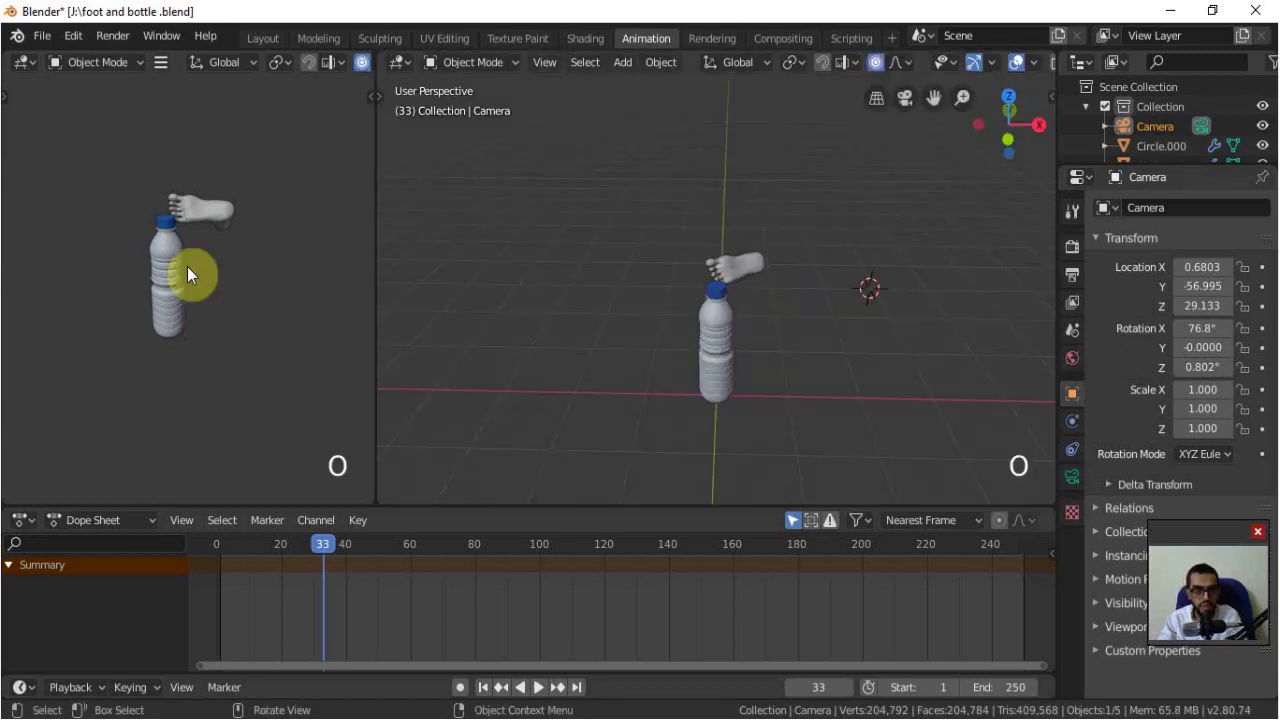
pyautogui.press('KP_0')
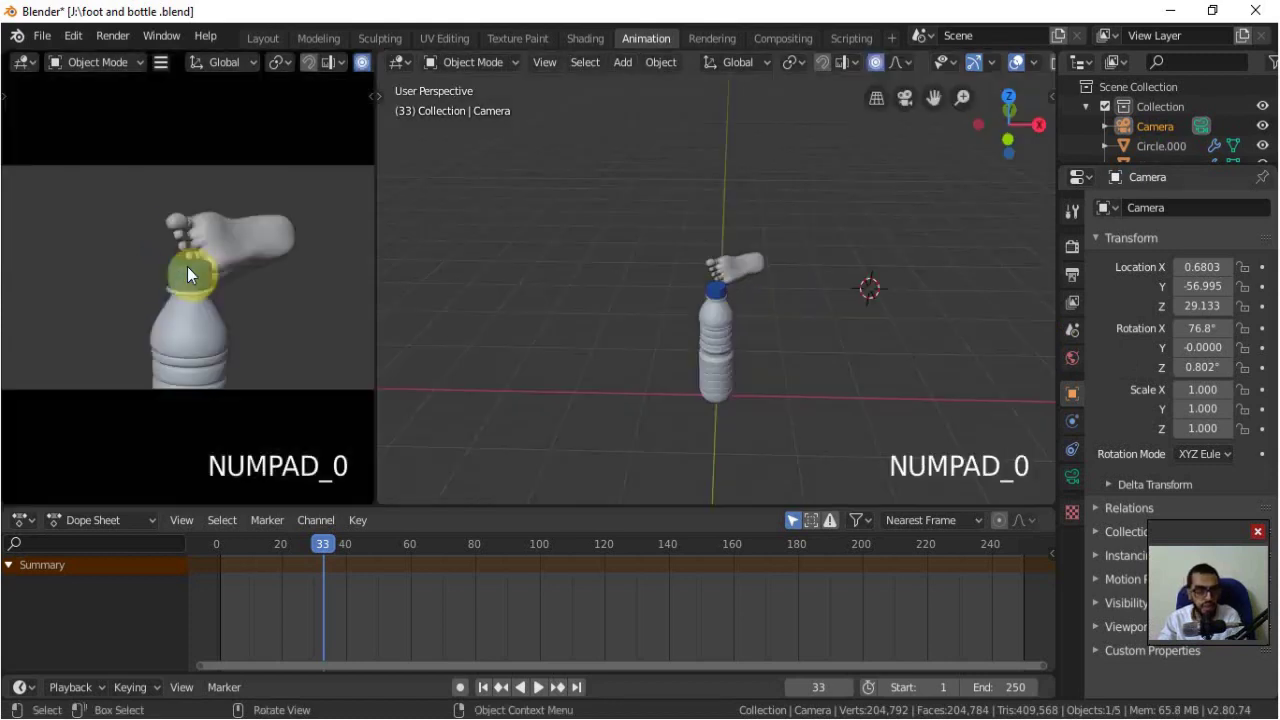
pyautogui.click(711, 290)
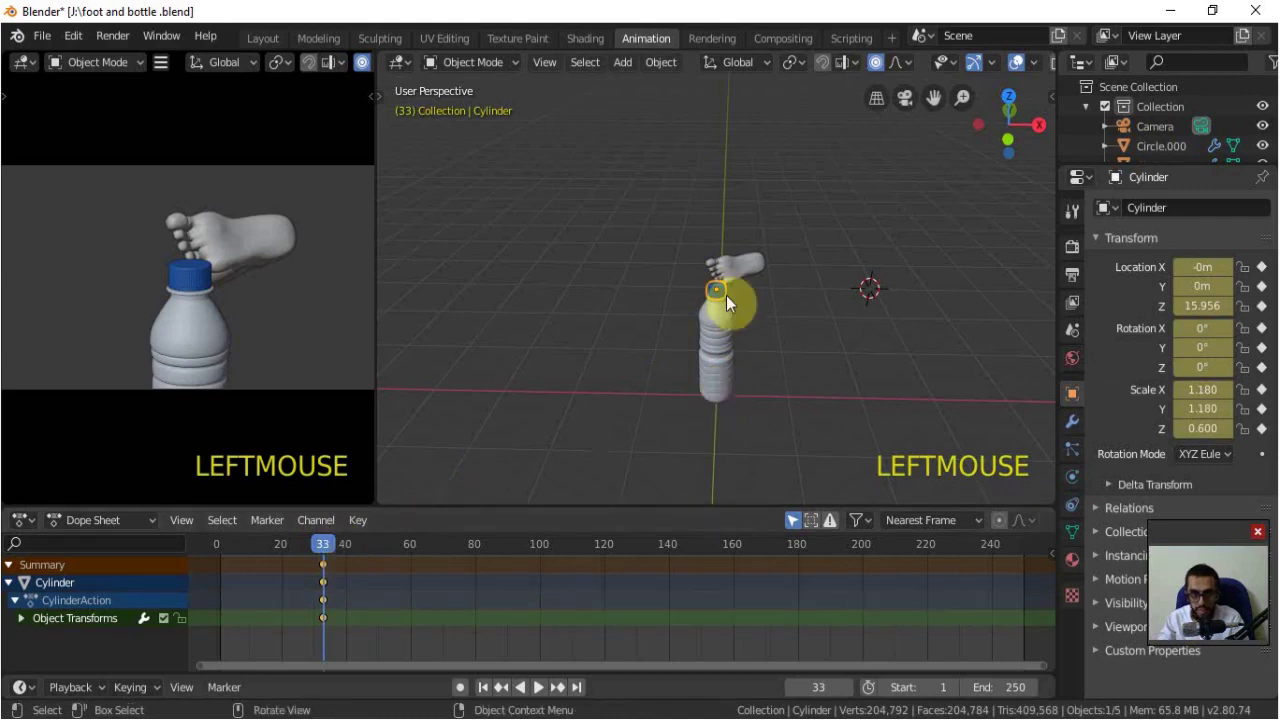
pyautogui.press('KP_1')
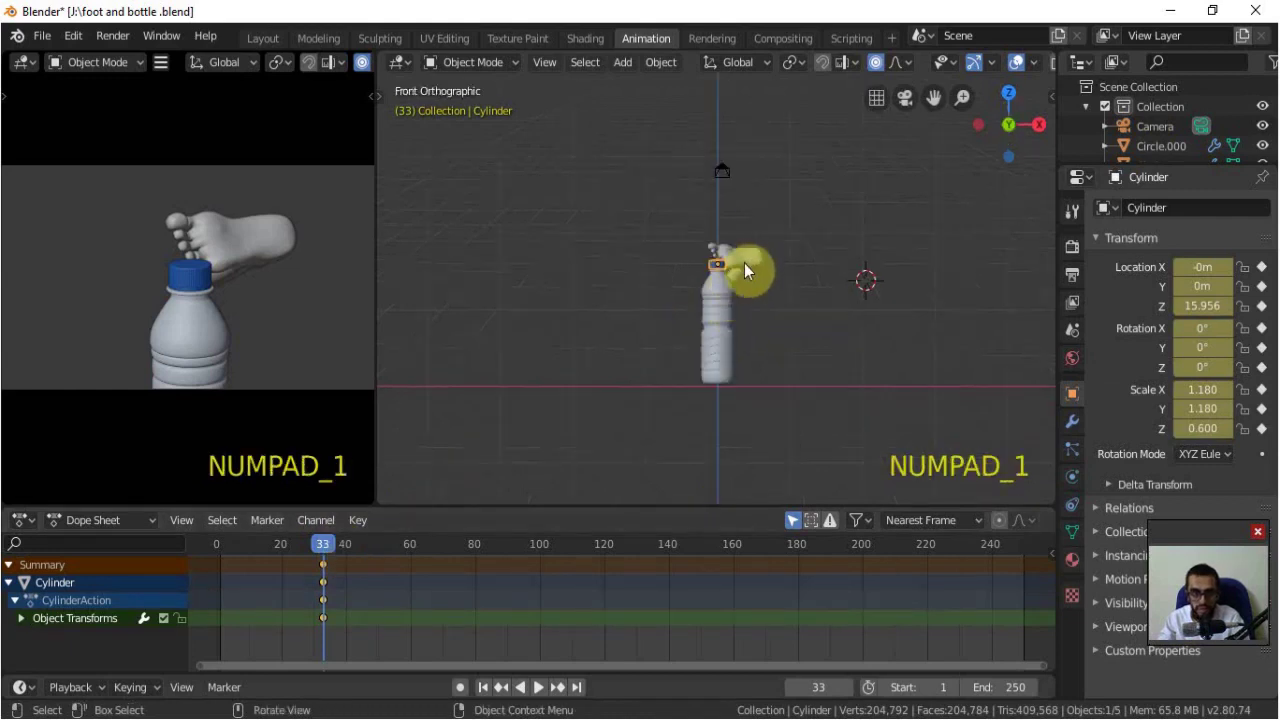
# Step: On frame 100, move the cap about -8.65 m along X and insert a LocRotScale keyframe
pyautogui.click(541, 566)
pyautogui.press('g')
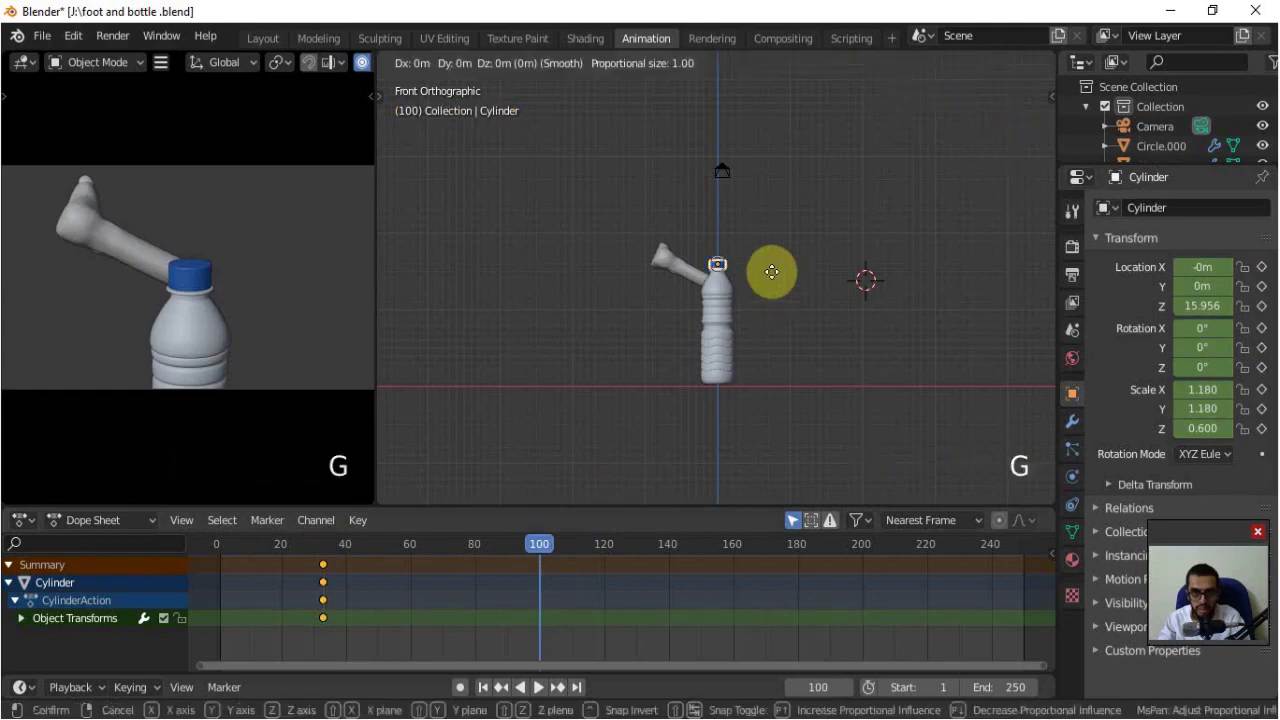
pyautogui.press('x')
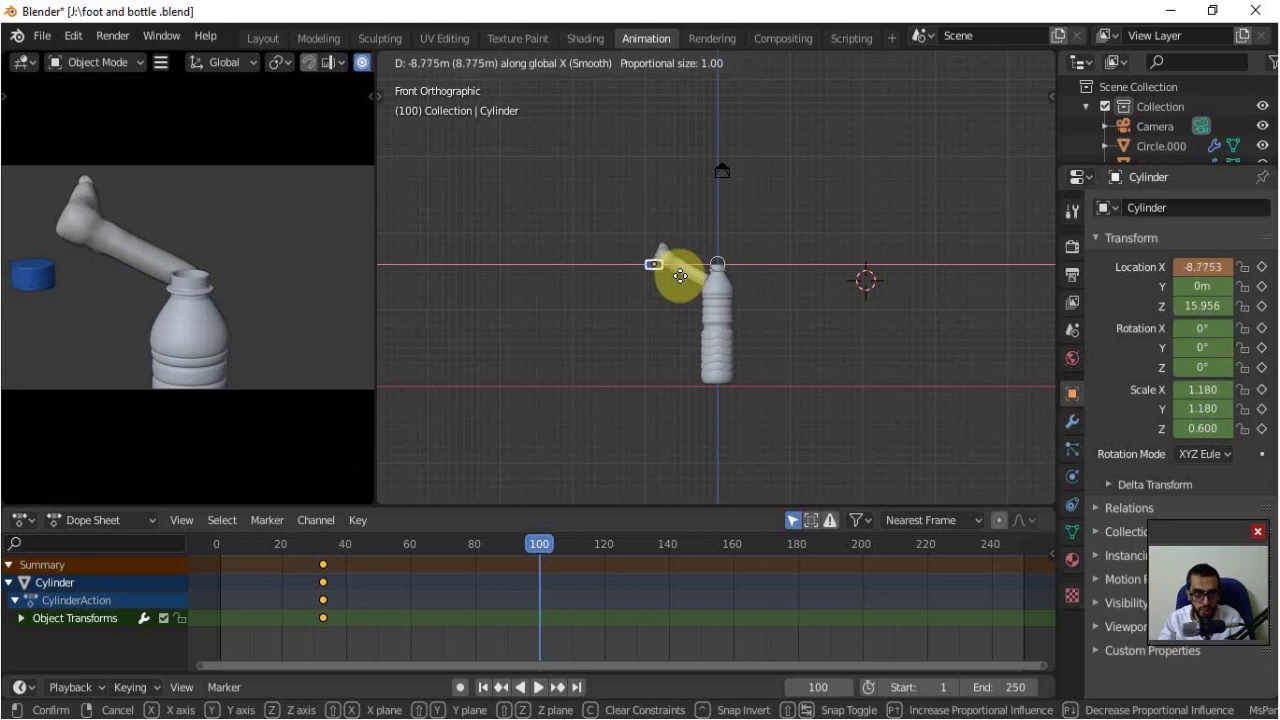
pyautogui.click(680, 276)
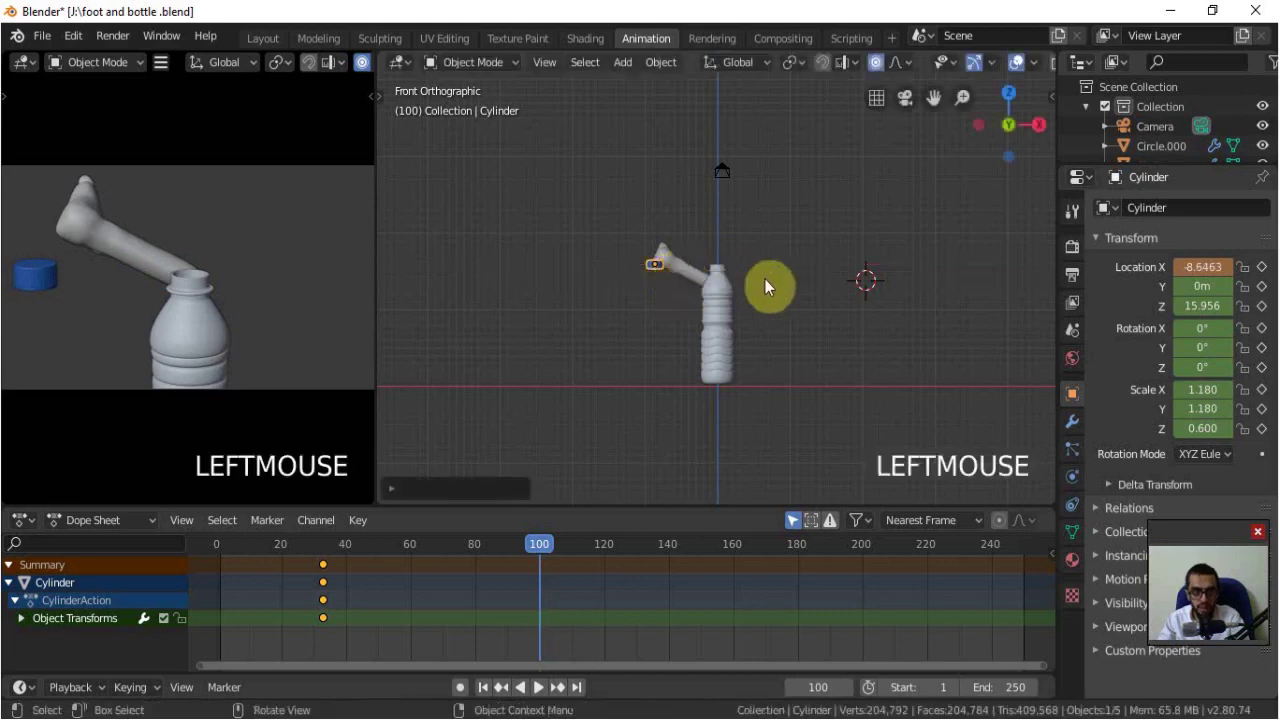
pyautogui.press('i')
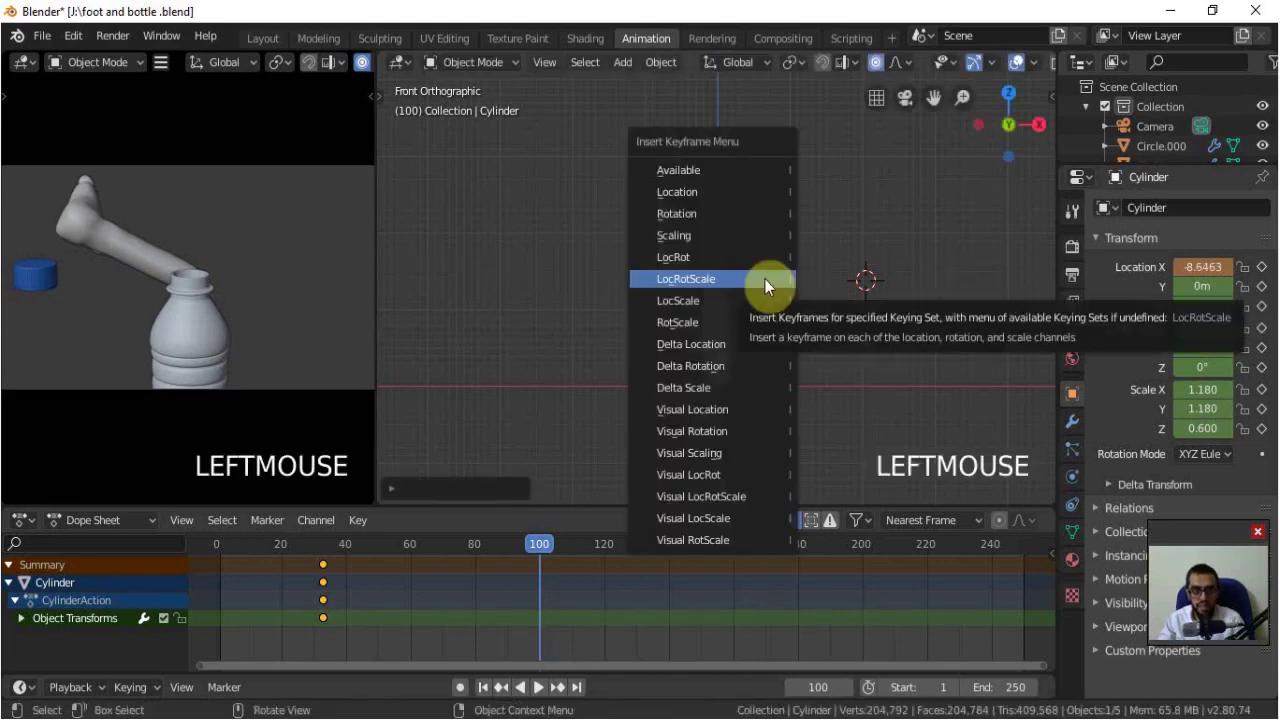
pyautogui.click(765, 279)
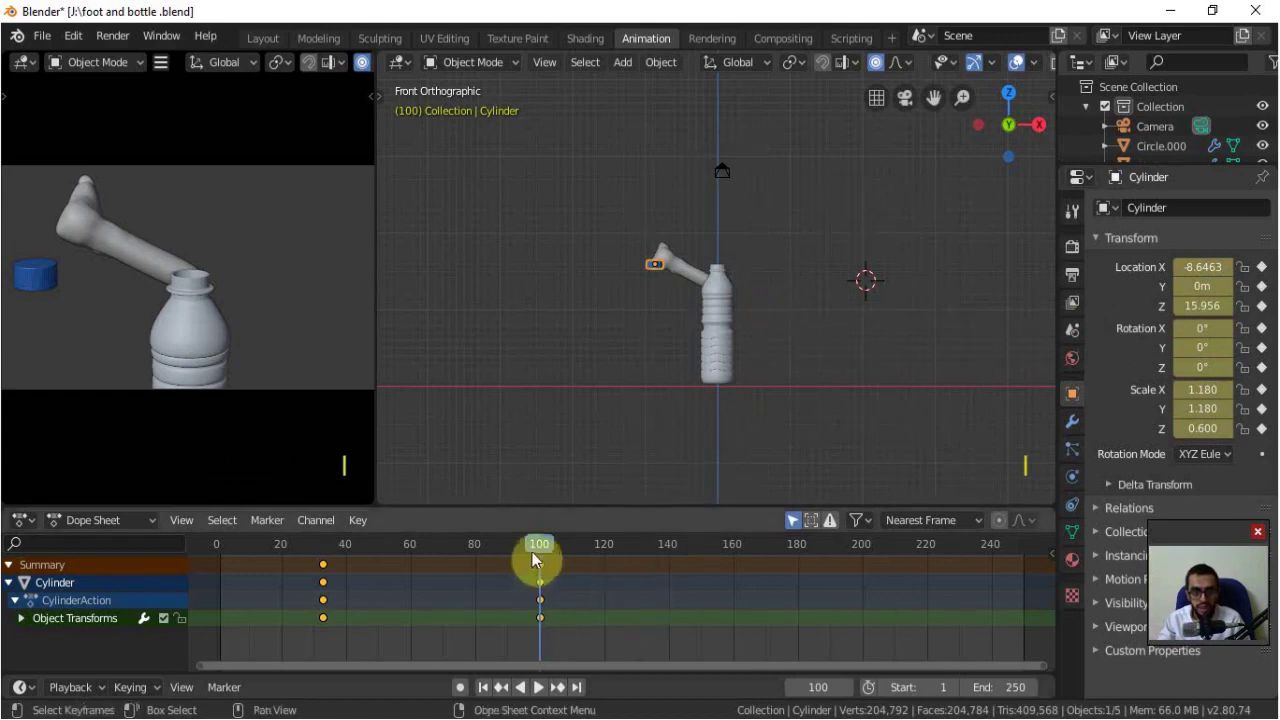
# Step: On frame 70, raise the cap along Z to about 21.5 m and insert a LocRotScale keyframe
pyautogui.moveTo(541, 551); pyautogui.dragTo(380, 578)
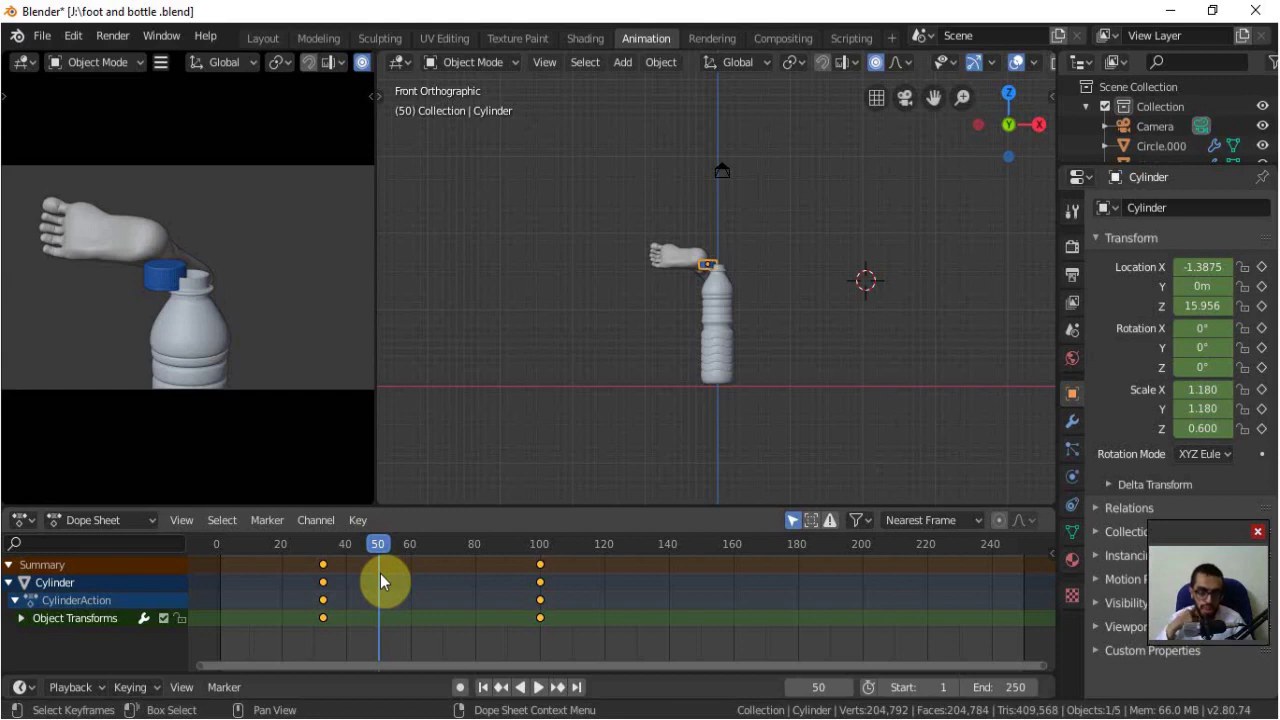
pyautogui.moveTo(430, 560); pyautogui.dragTo(443, 547)
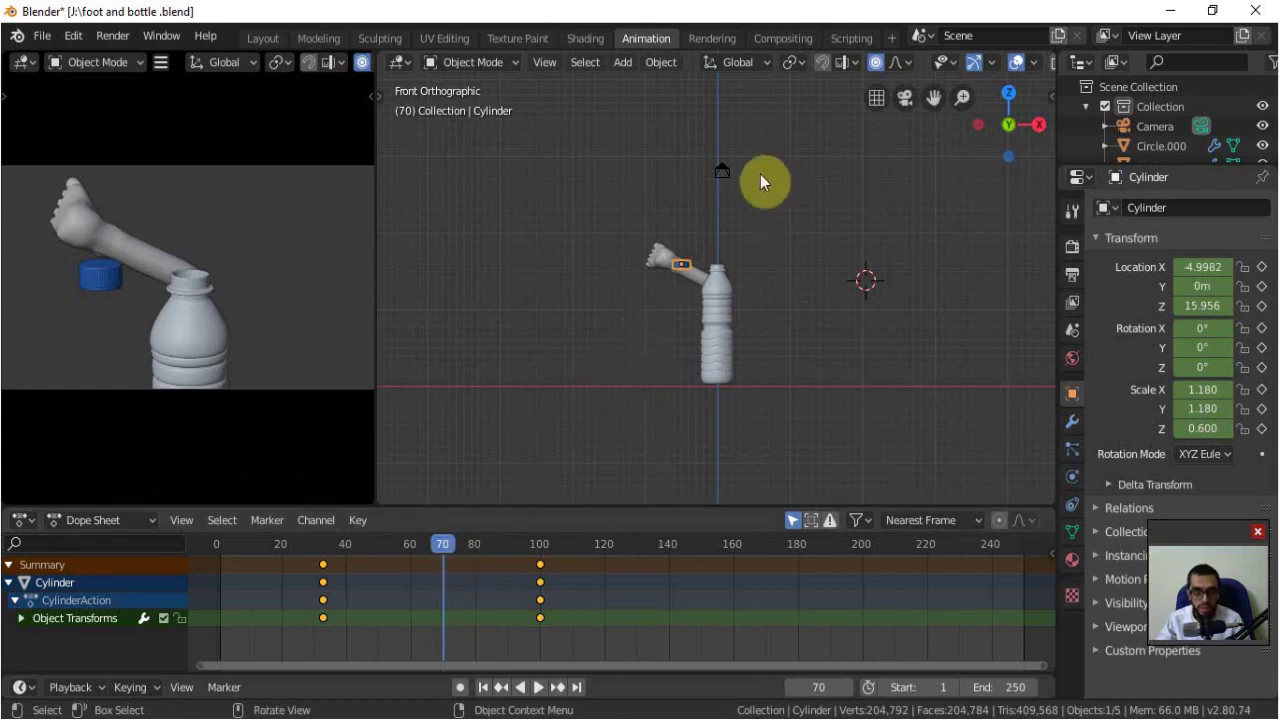
pyautogui.press('g')
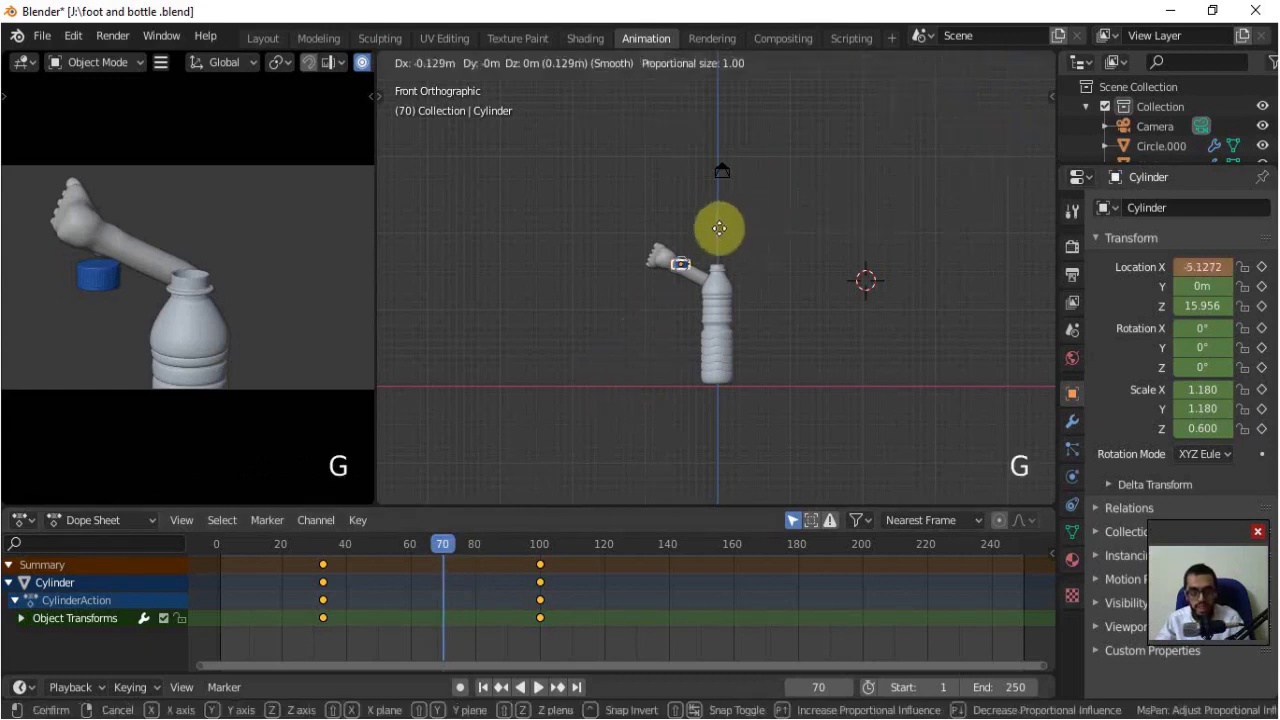
pyautogui.press('z')
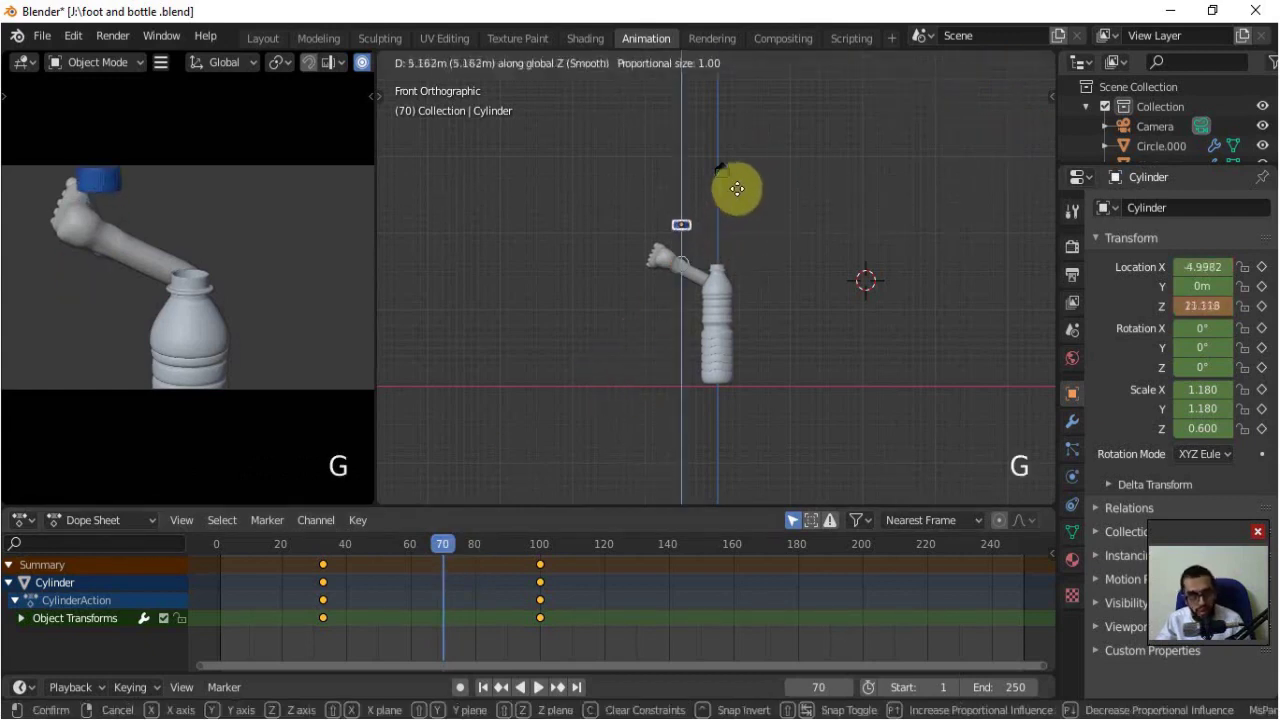
pyautogui.click(737, 186)
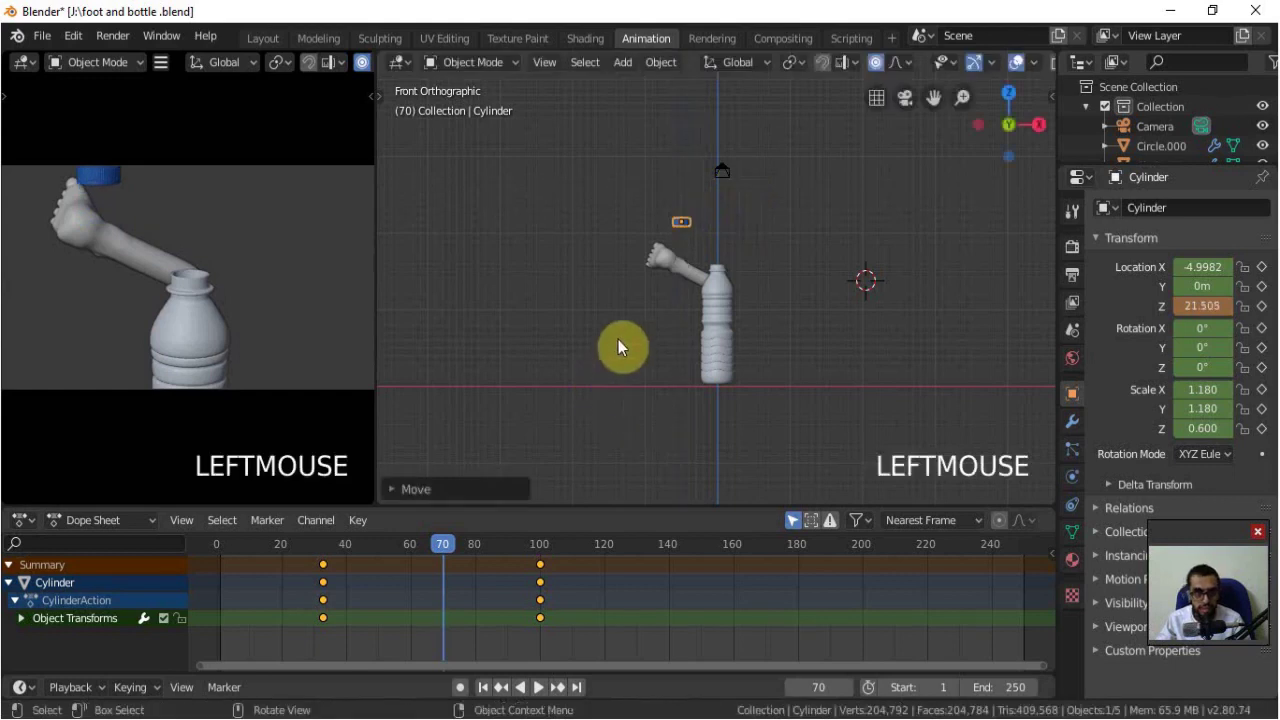
pyautogui.press('i')
pyautogui.click(645, 281)
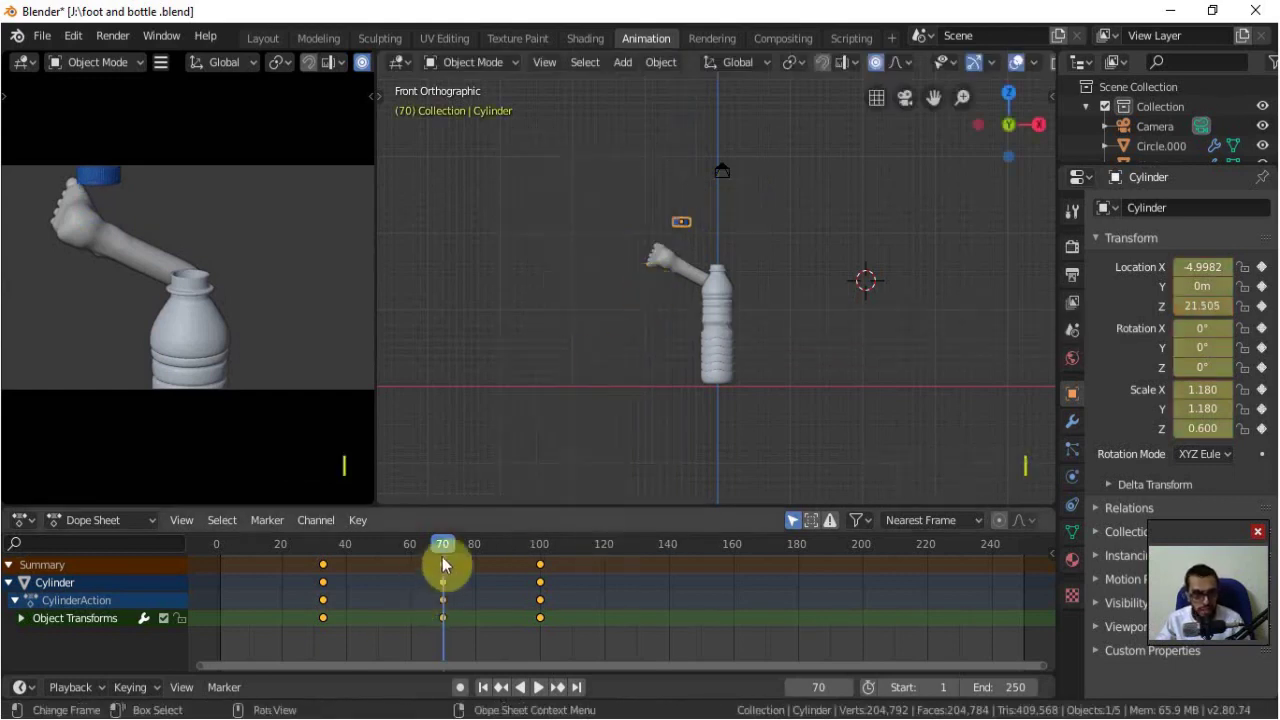
# Step: Scrub the cap's motion to frame 100 and switch the Dope Sheet area to the Graph Editor
pyautogui.moveTo(451, 551); pyautogui.dragTo(541, 587)
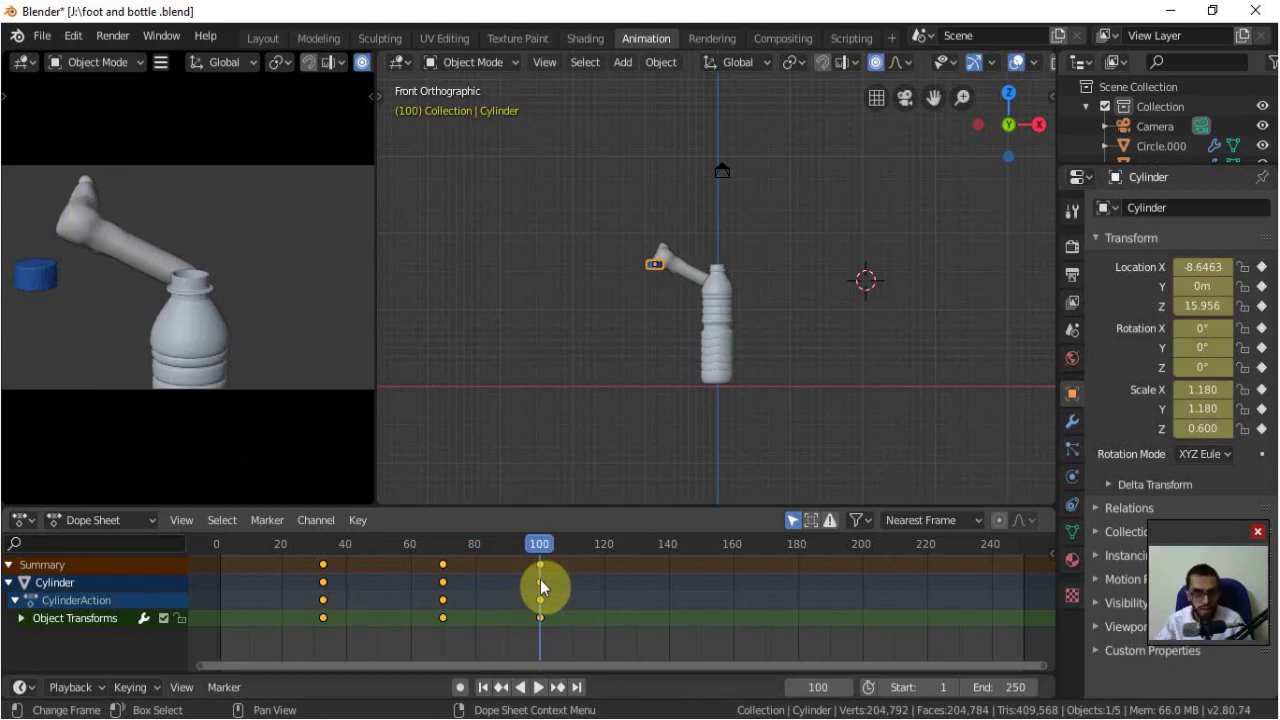
pyautogui.click(21, 688)
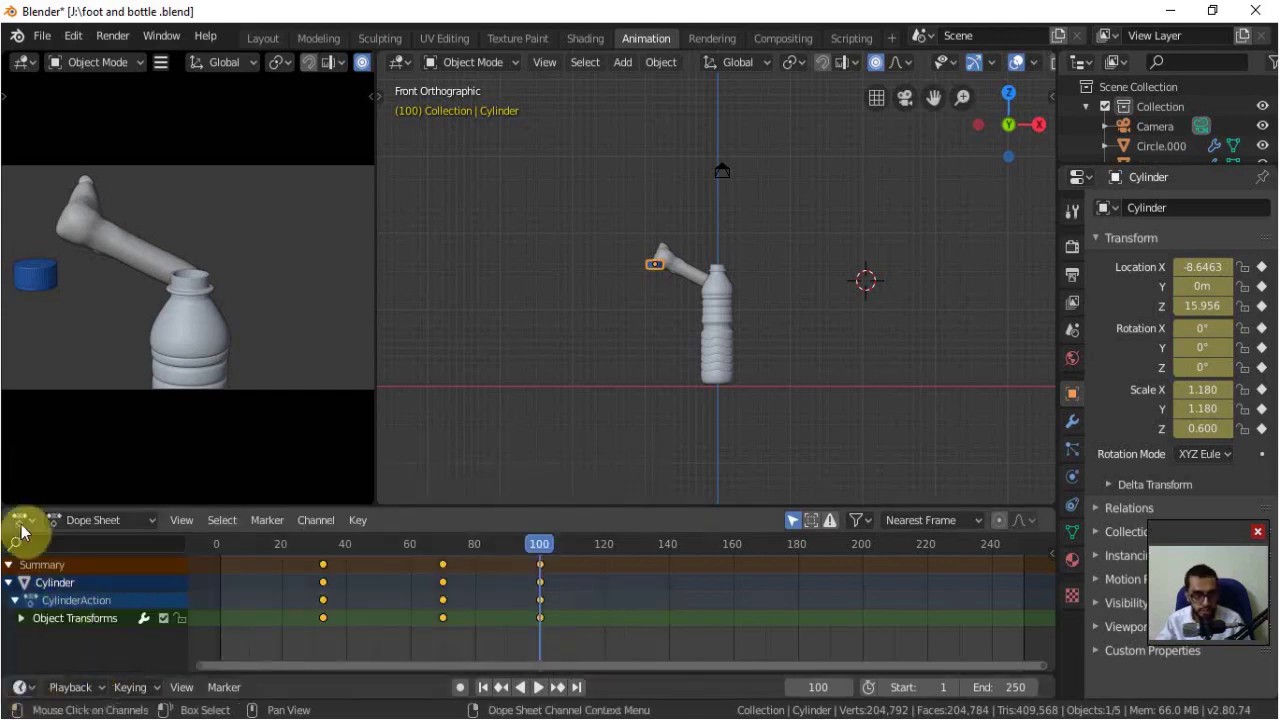
pyautogui.click(24, 528)
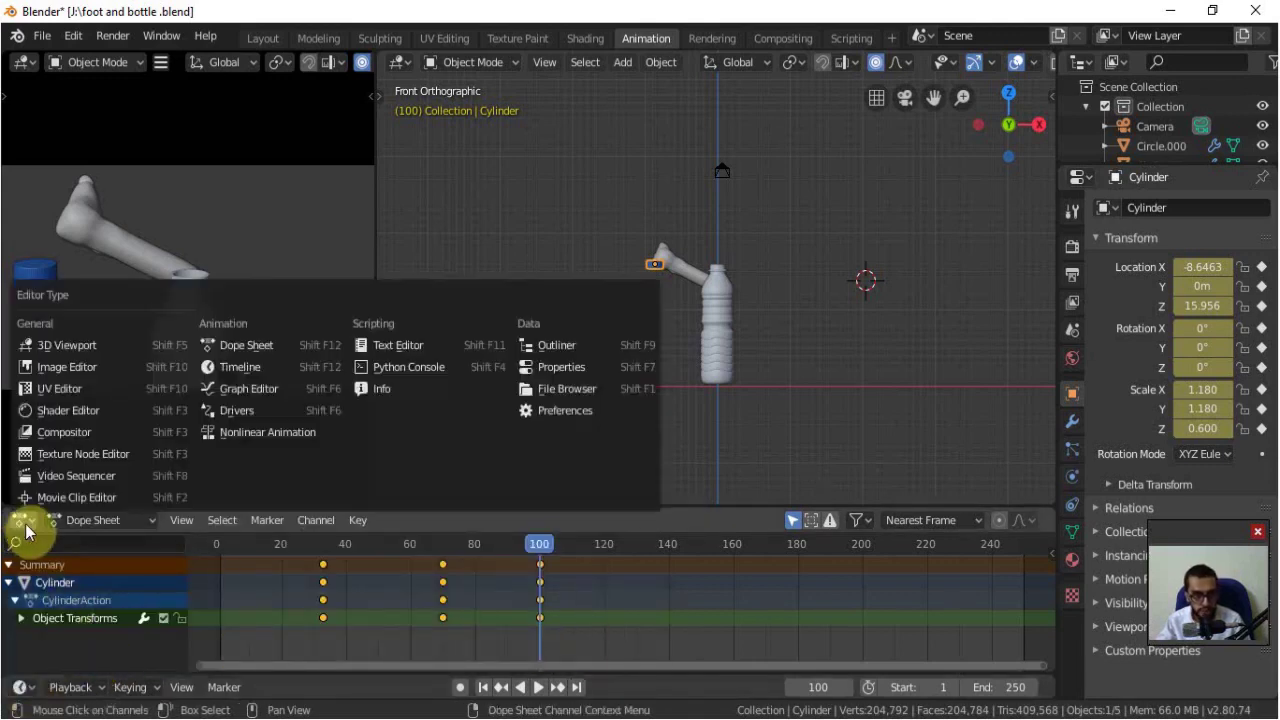
pyautogui.click(255, 389)
pyautogui.scroll(-3, 418, 610)
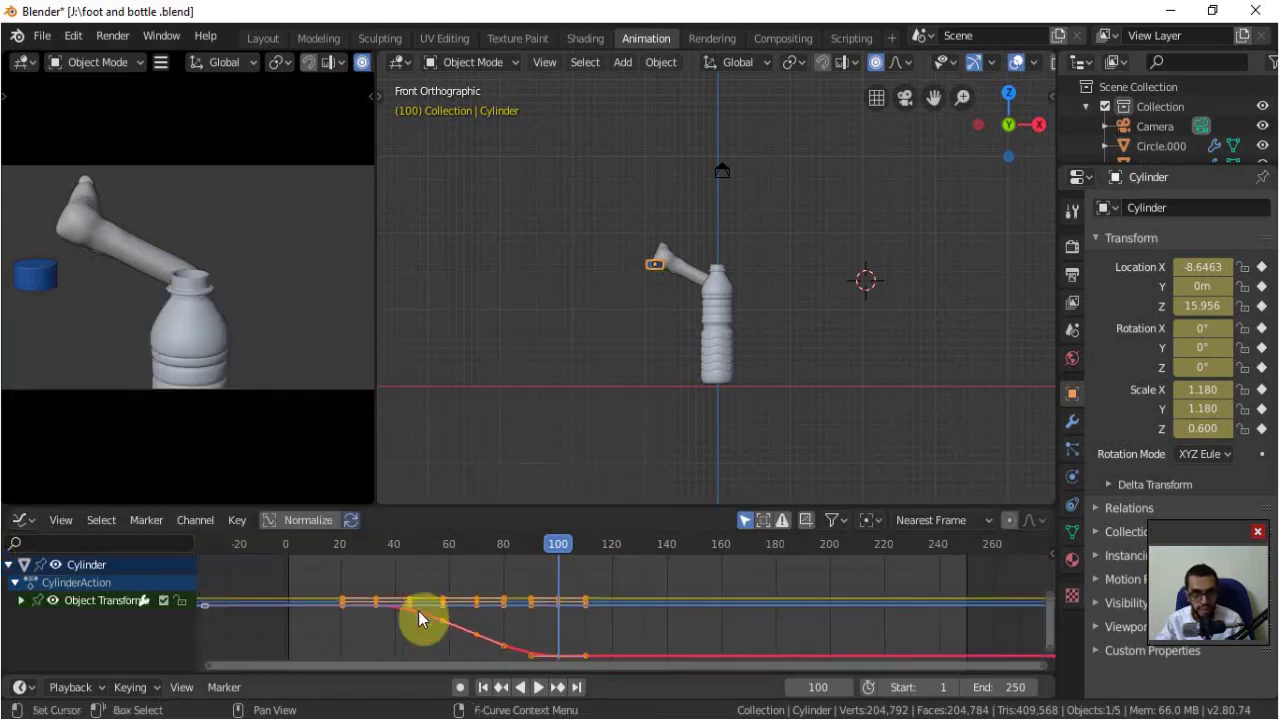
pyautogui.press('z')
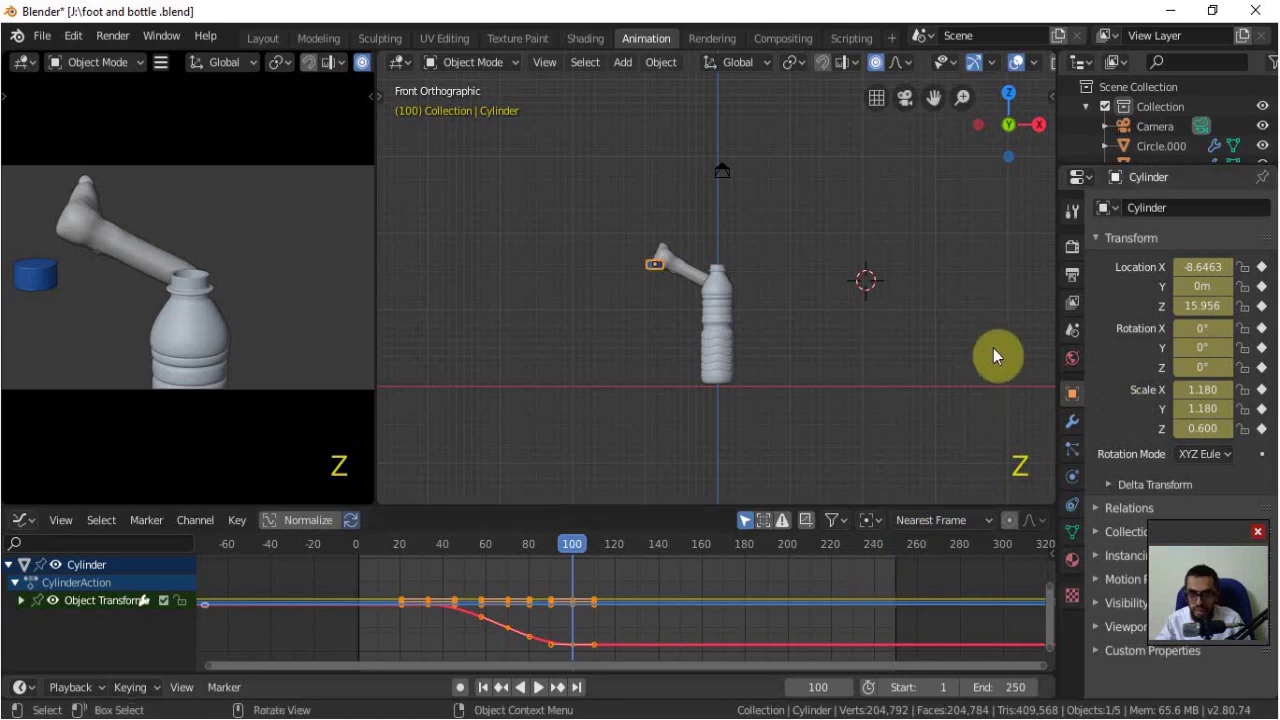
# Step: Clear all rotation and scale keyframes from the bottle cap, keeping only its location keys
pyautogui.rightClick(1198, 347)
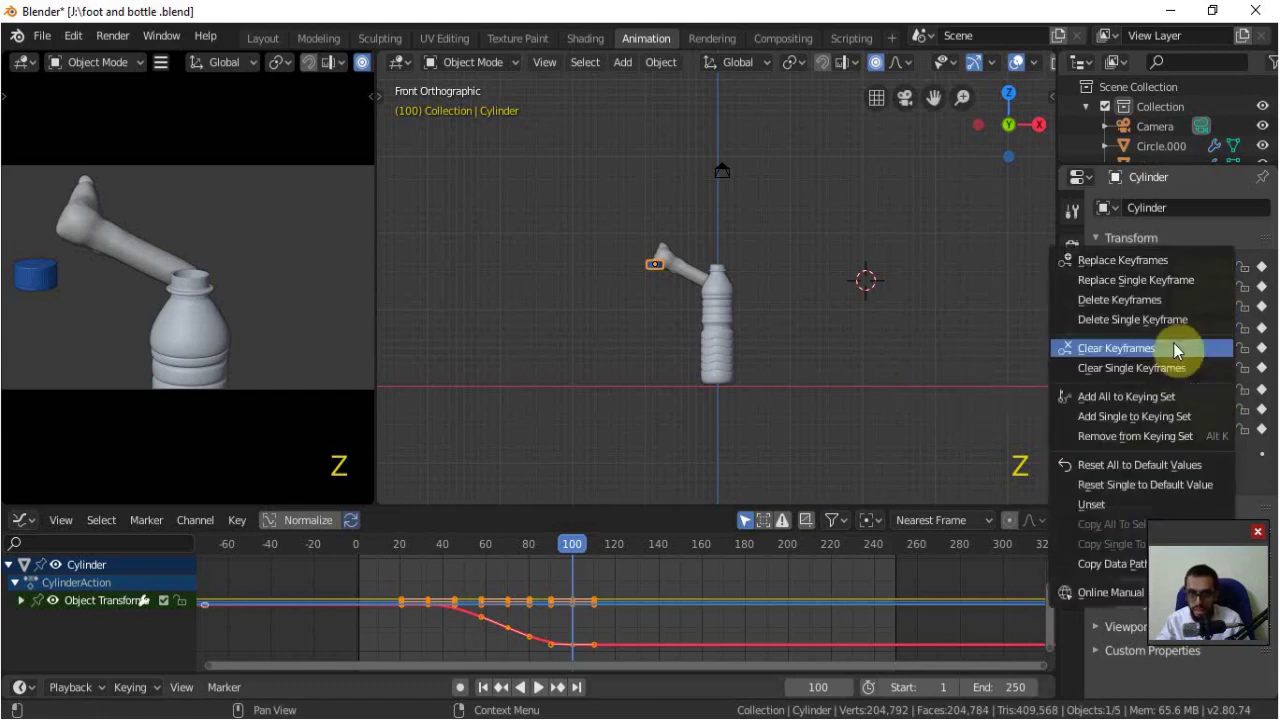
pyautogui.click(1175, 347)
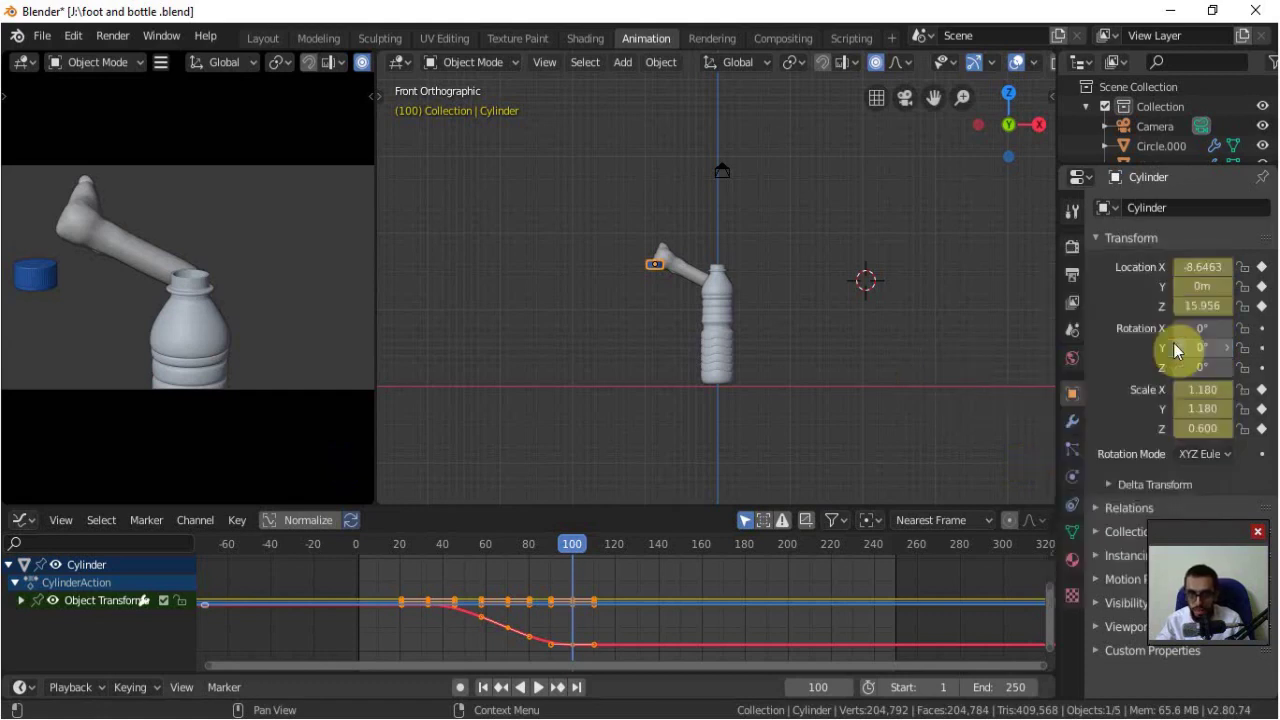
pyautogui.rightClick(1203, 408)
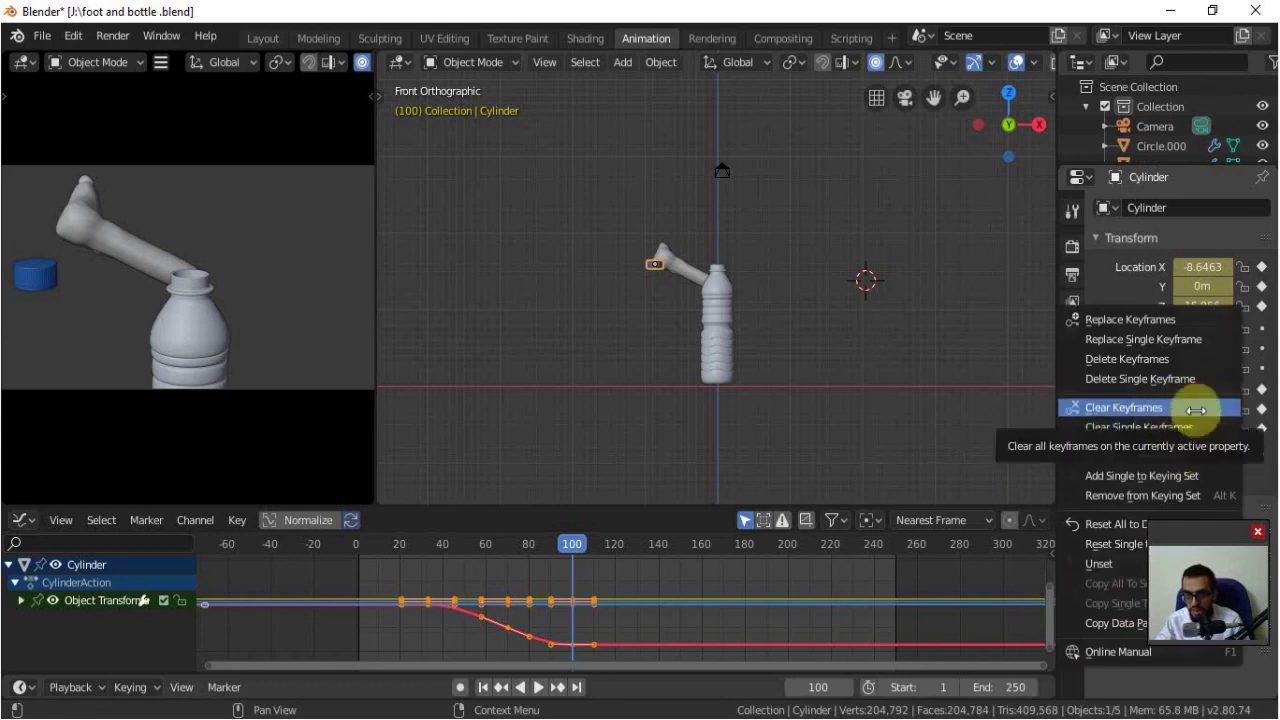
pyautogui.click(1155, 412)
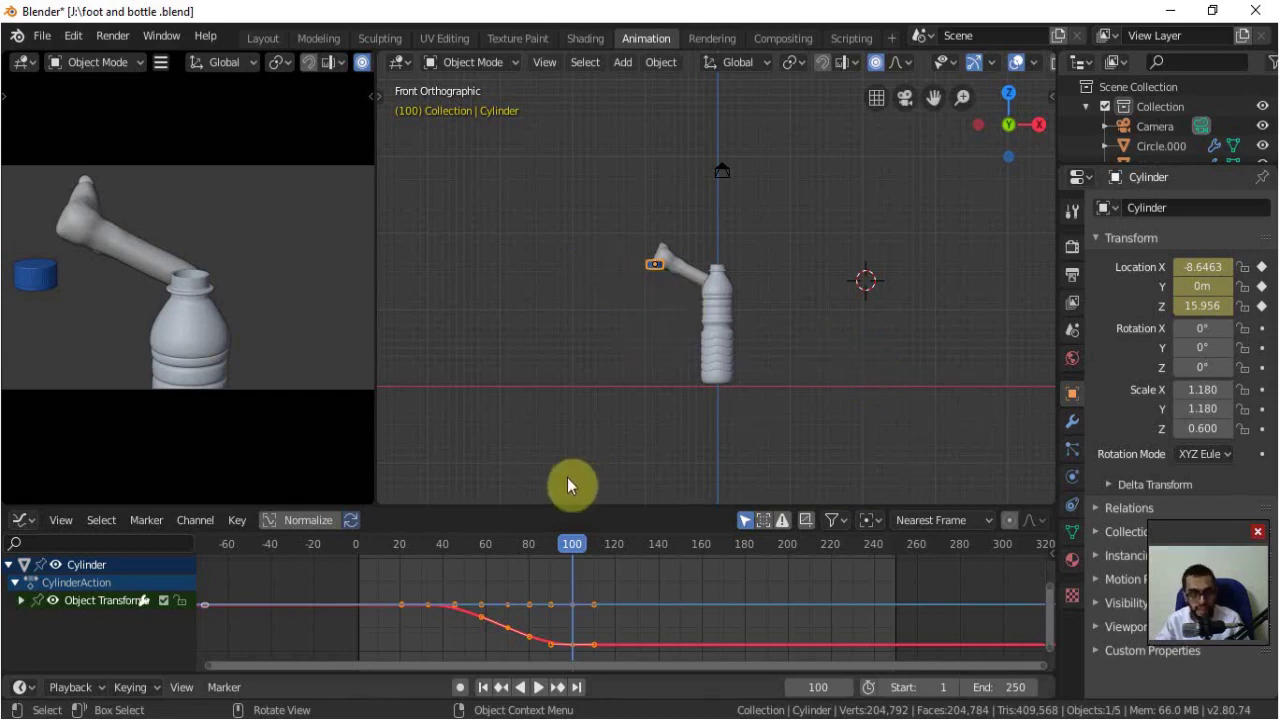
# Step: Expand the cap's Object Transforms channels and select the Z Location curve, fitting its arc in the Graph Editor
pyautogui.click(22, 601)
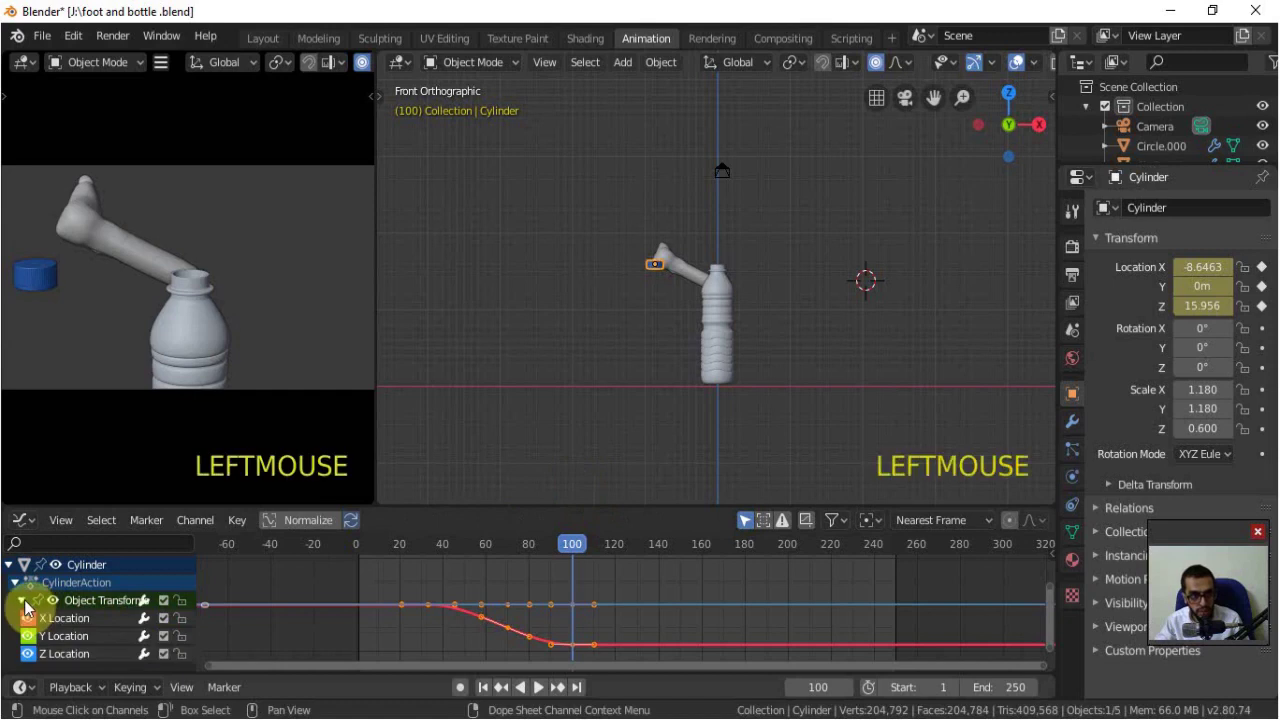
pyautogui.click(57, 663)
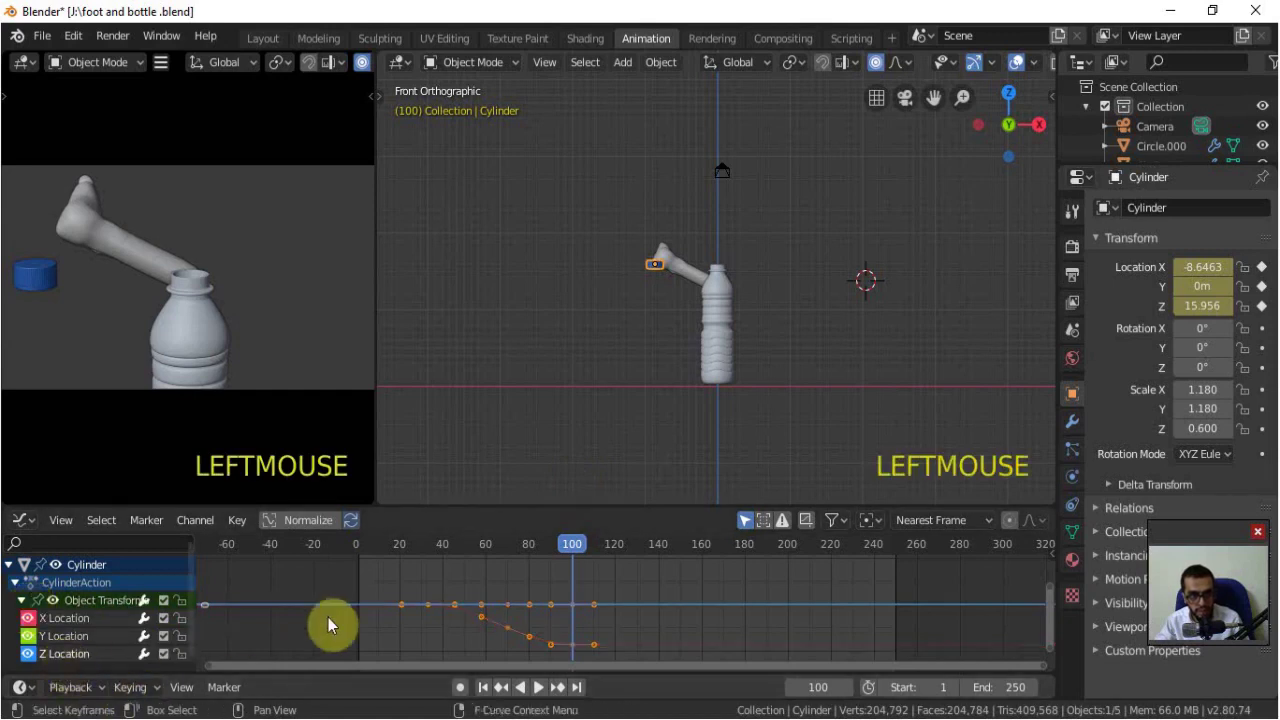
pyautogui.scroll(-2, 435, 590)
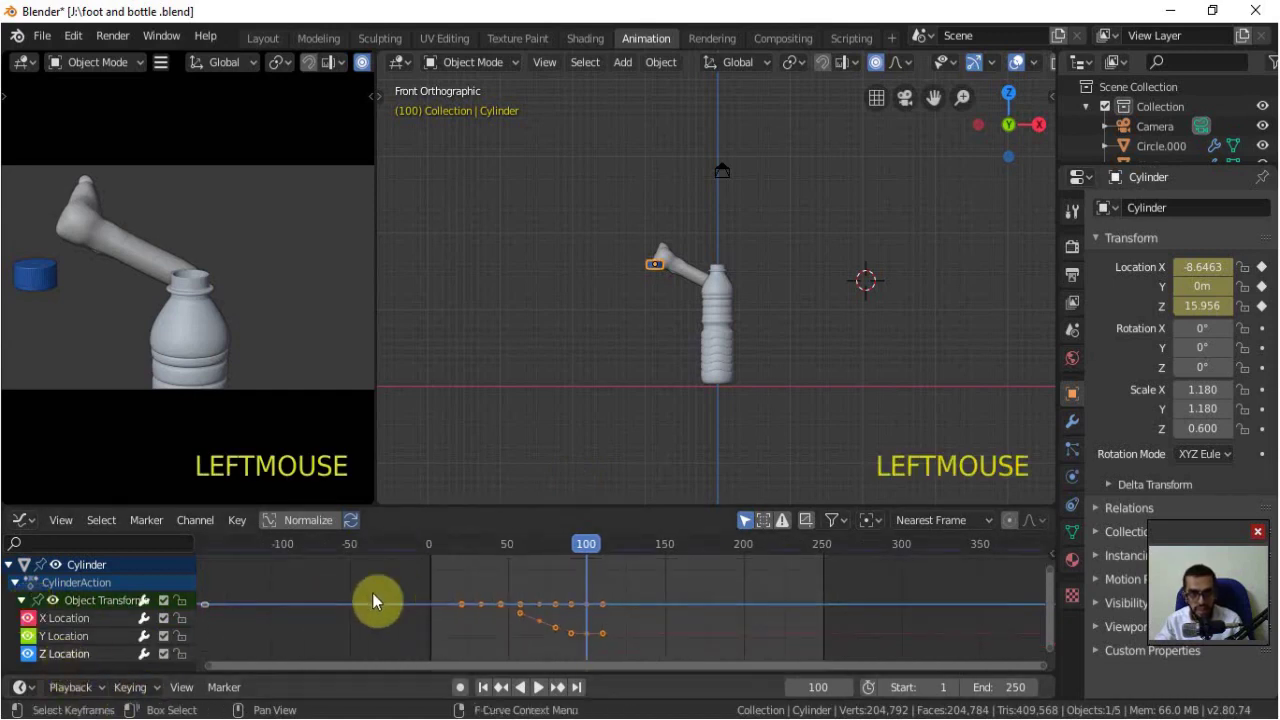
pyautogui.moveTo(466, 571); pyautogui.dragTo(460, 639, button='middle')
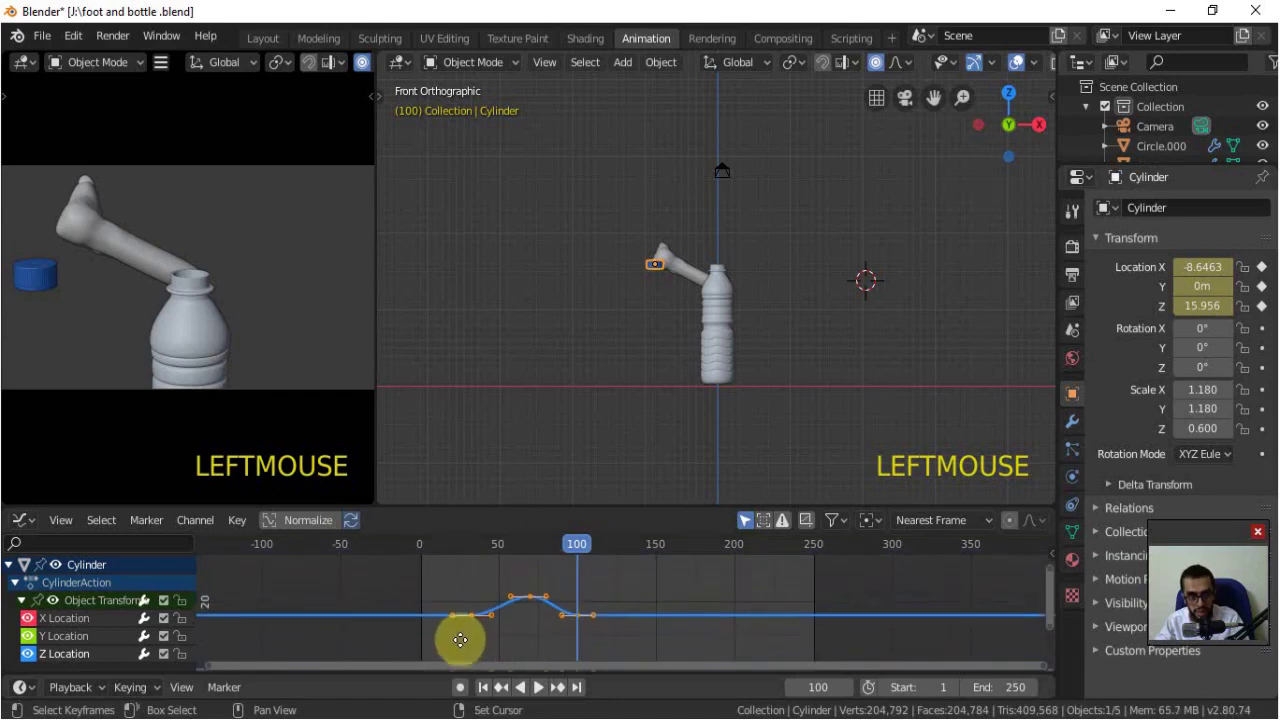
pyautogui.scroll(3, 533, 629)
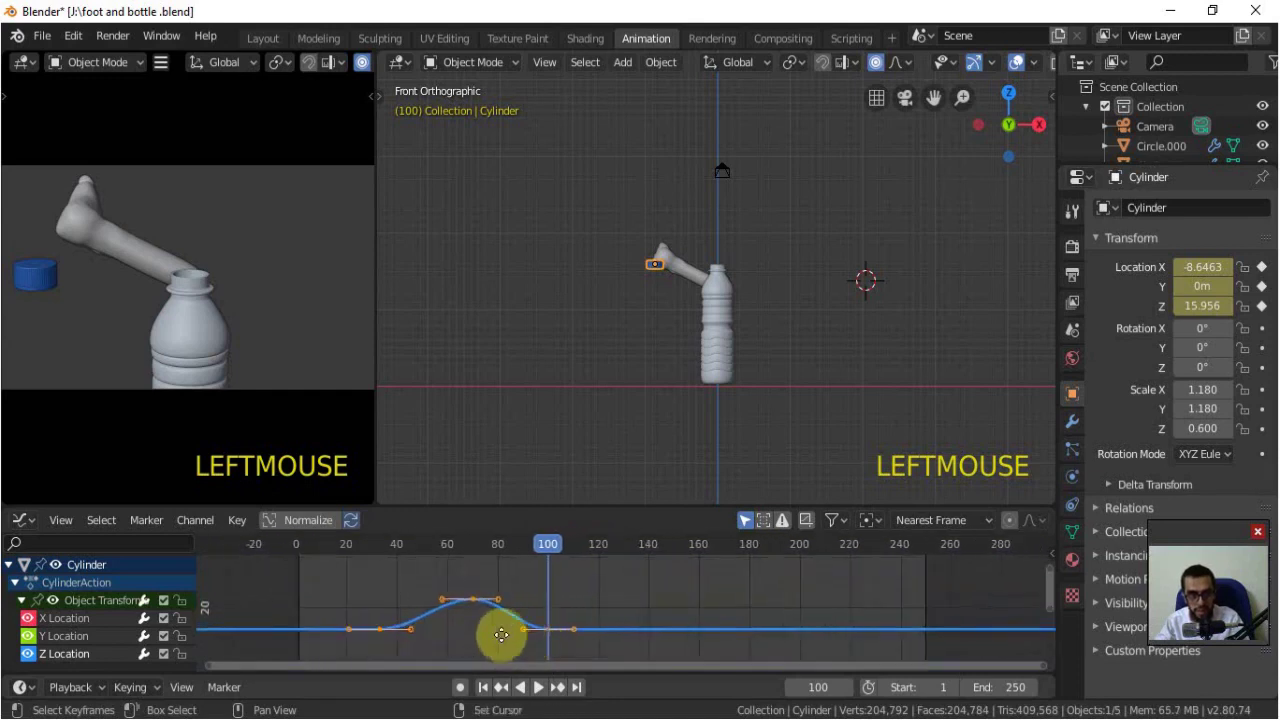
pyautogui.keyDown('ctrl'); pyautogui.scroll(3, 620, 608); pyautogui.keyUp('ctrl')
pyautogui.keyDown('ctrl'); pyautogui.scroll(2, 628, 634); pyautogui.keyUp('ctrl')
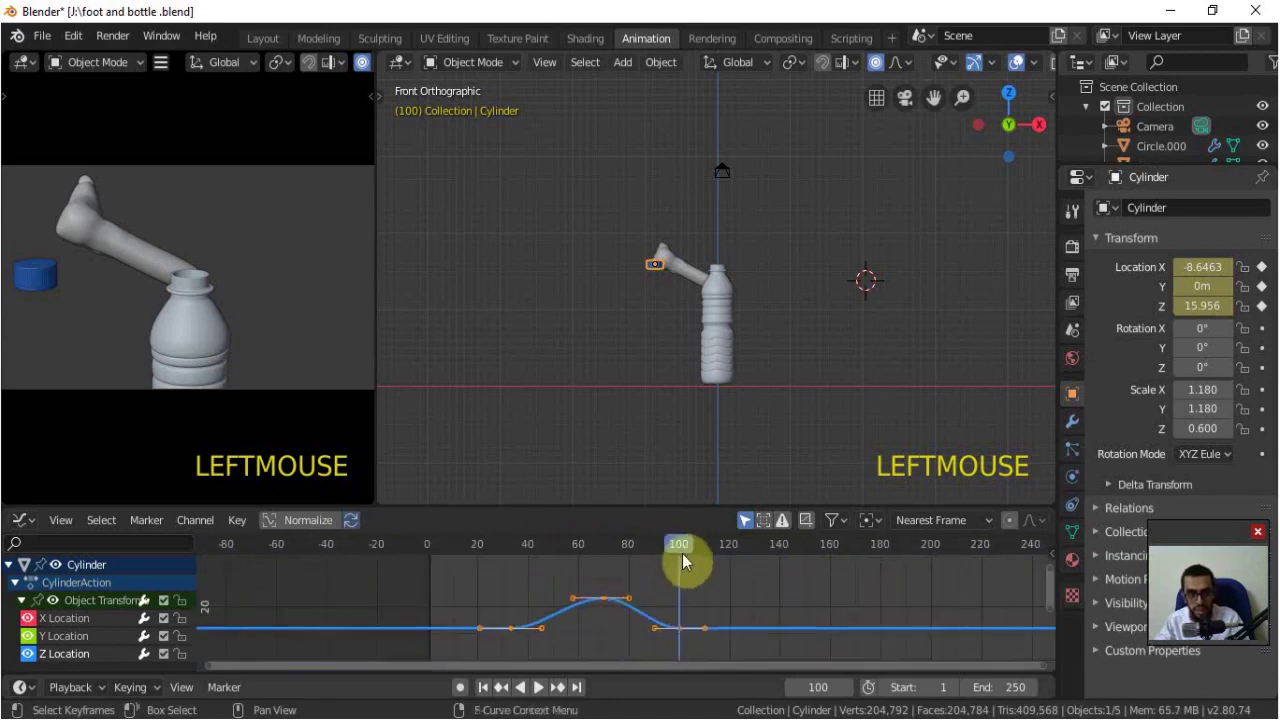
pyautogui.scroll(3, 610, 625)
pyautogui.keyDown('shift'); pyautogui.scroll(-2, 615, 636); pyautogui.keyUp('shift')
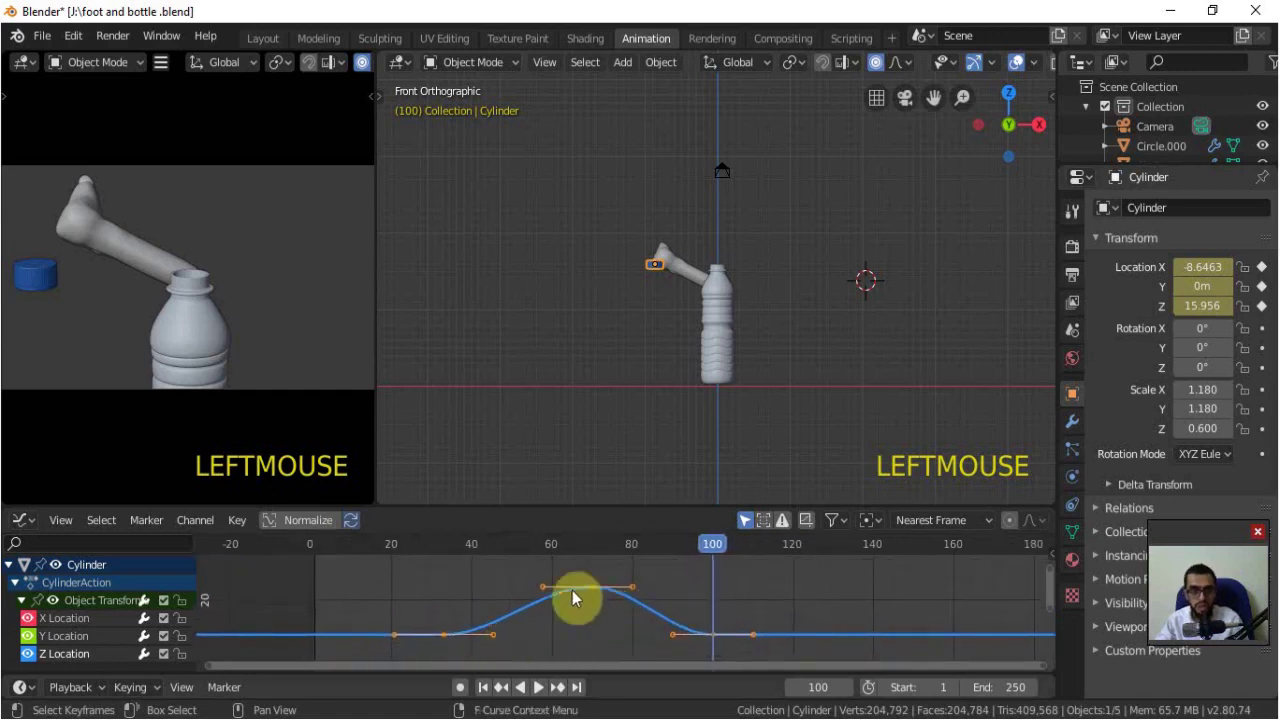
# Step: Lower the cap's Z Location key on frame 100 to about 7.26 m and scrub back to preview the fall
pyautogui.moveTo(720, 539); pyautogui.dragTo(712, 584)
pyautogui.click(711, 635)
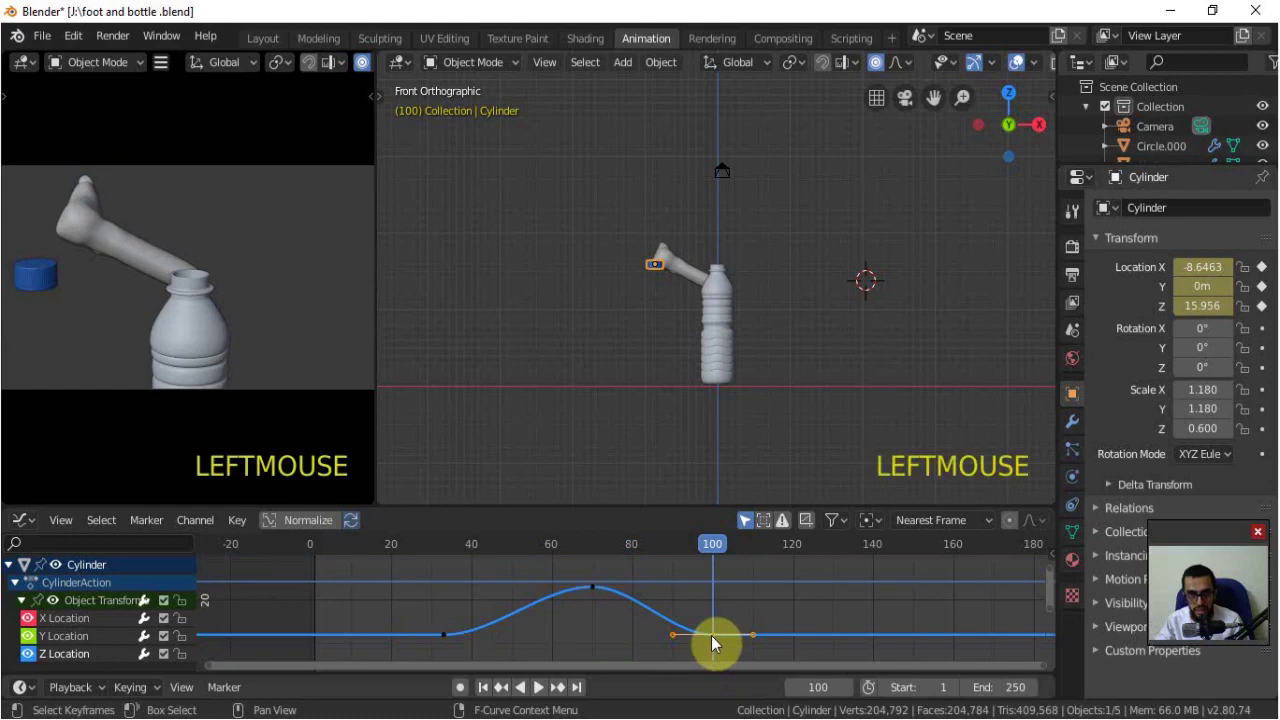
pyautogui.scroll(-4, 711, 635)
pyautogui.press('g')
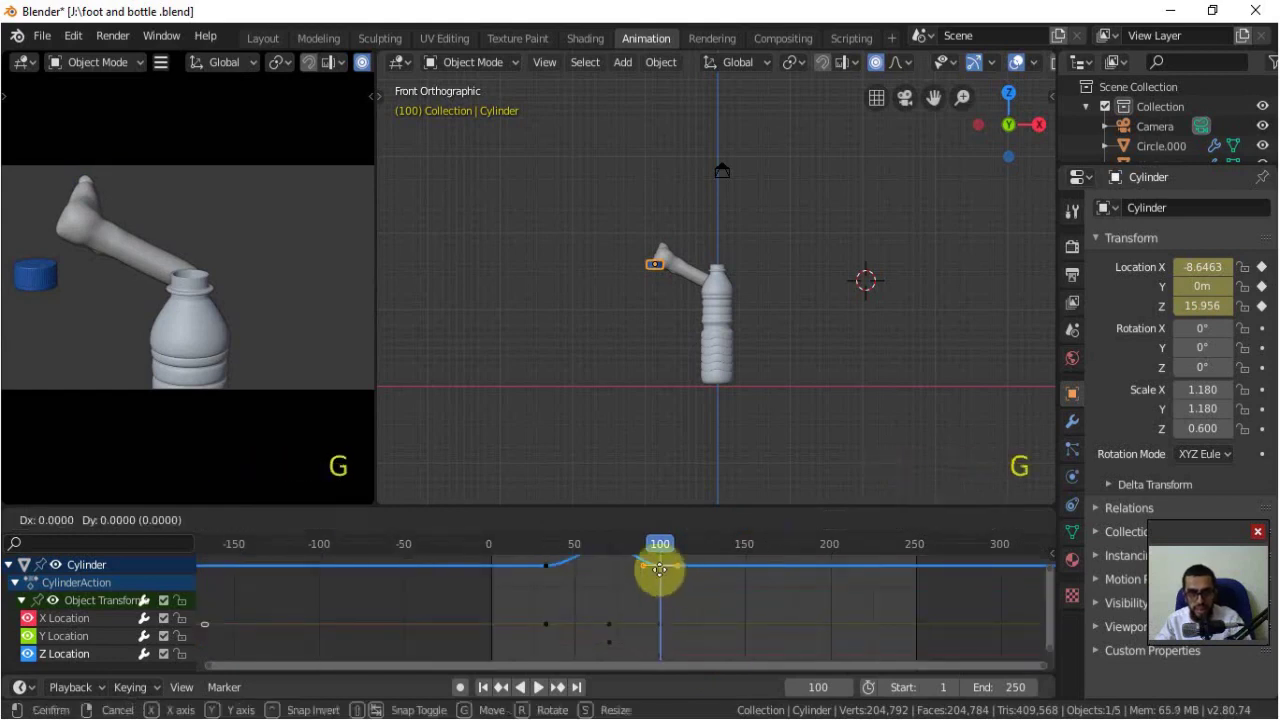
pyautogui.press('y')
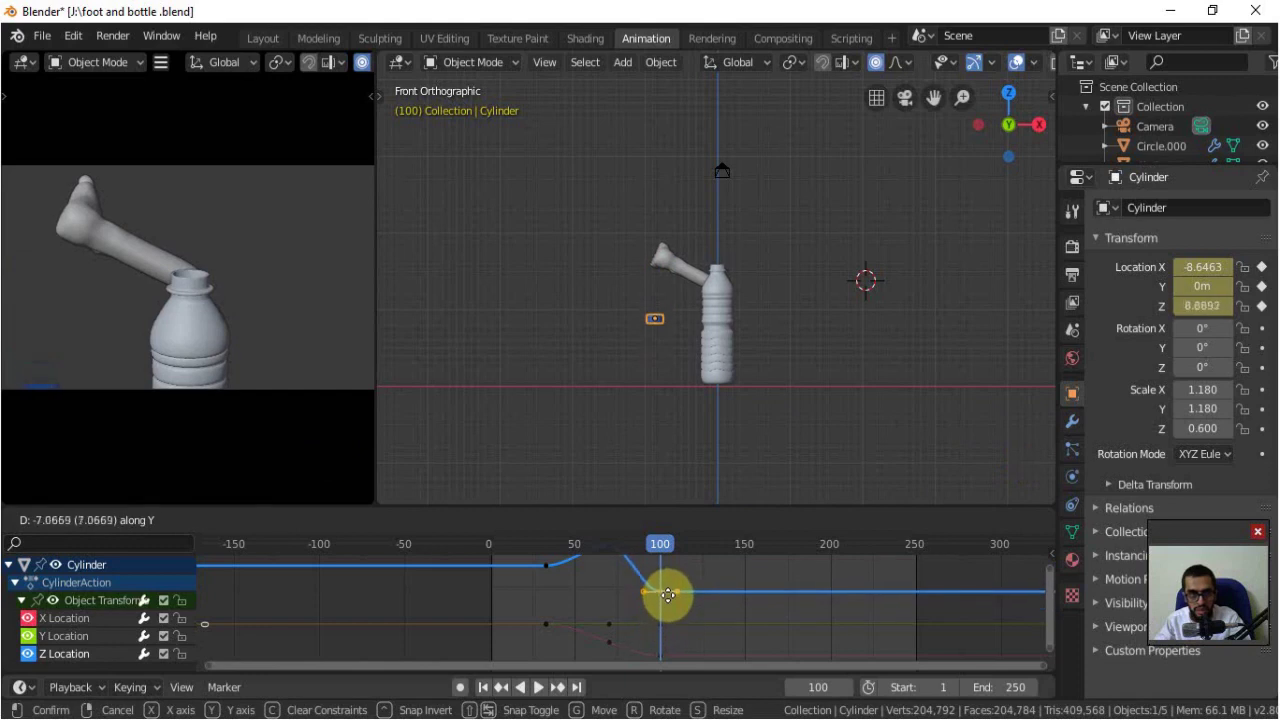
pyautogui.click(666, 600)
pyautogui.moveTo(665, 549); pyautogui.dragTo(644, 570)
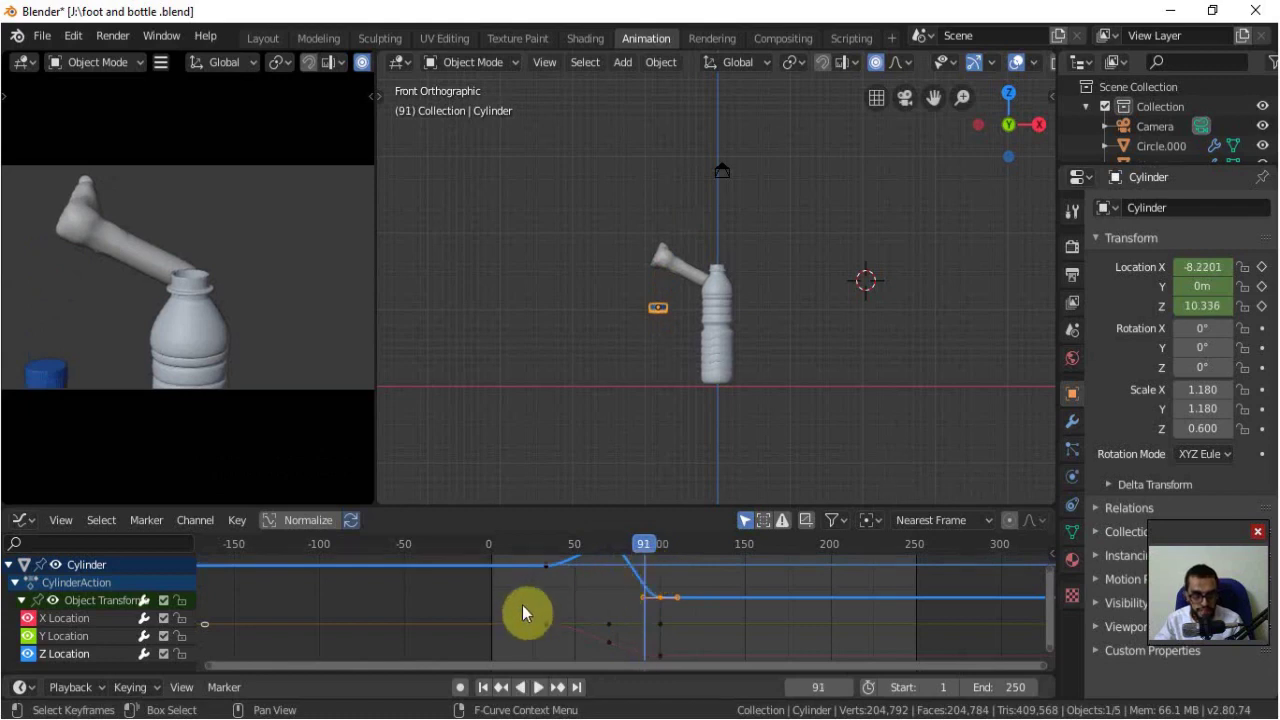
# Step: Rotate the Z Location handles at the arc's starting key on frame 33 so the curve rises steeply from there
pyautogui.moveTo(600, 591); pyautogui.dragTo(606, 629, button='middle')
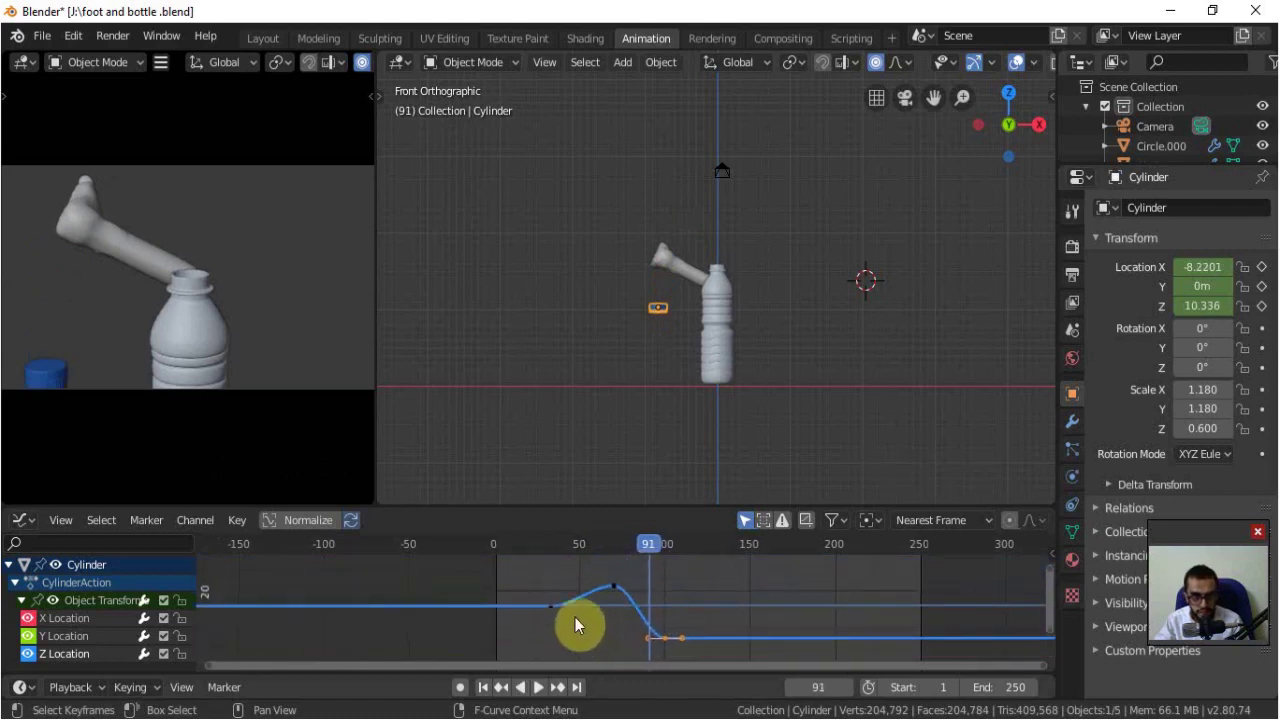
pyautogui.click(548, 606)
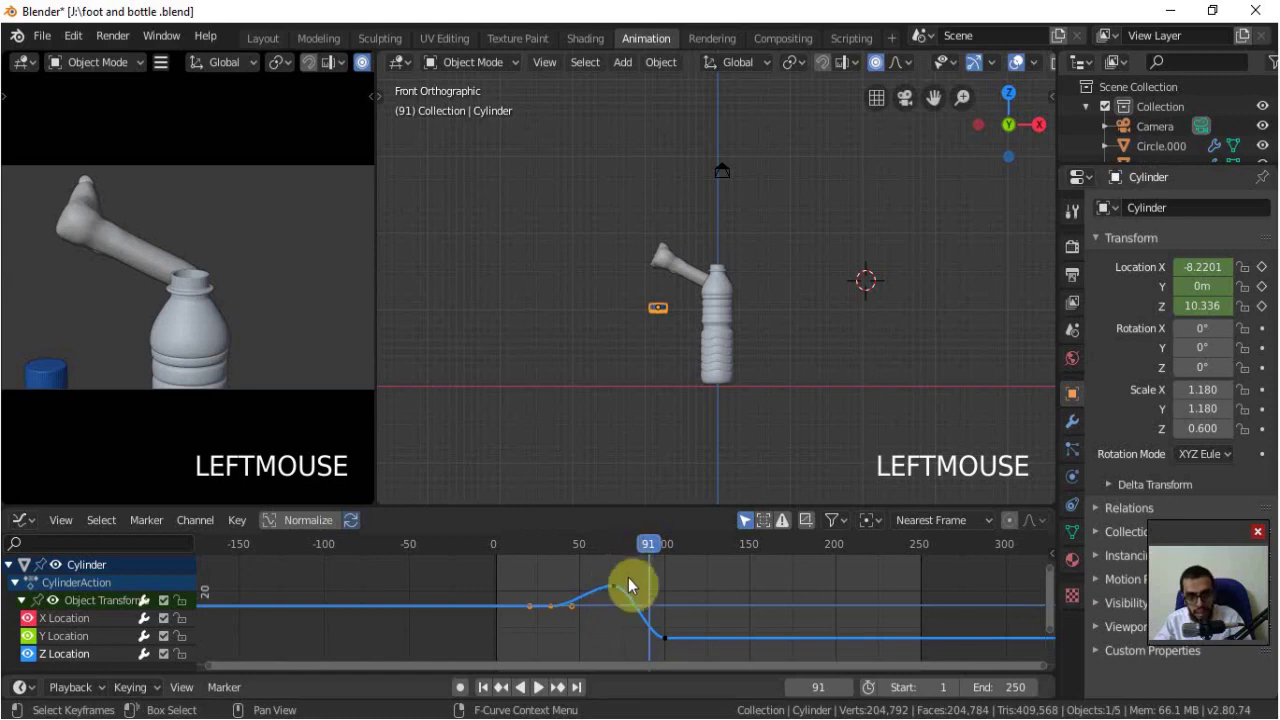
pyautogui.press('r')
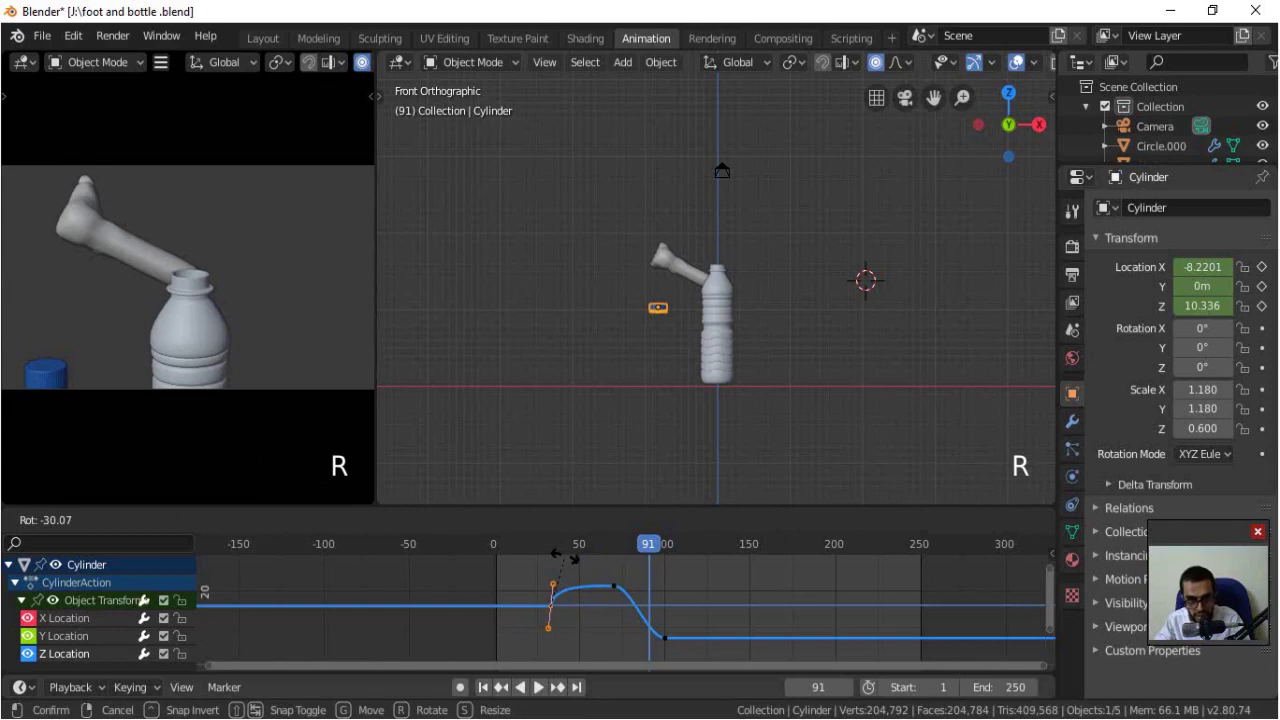
pyautogui.click(577, 561)
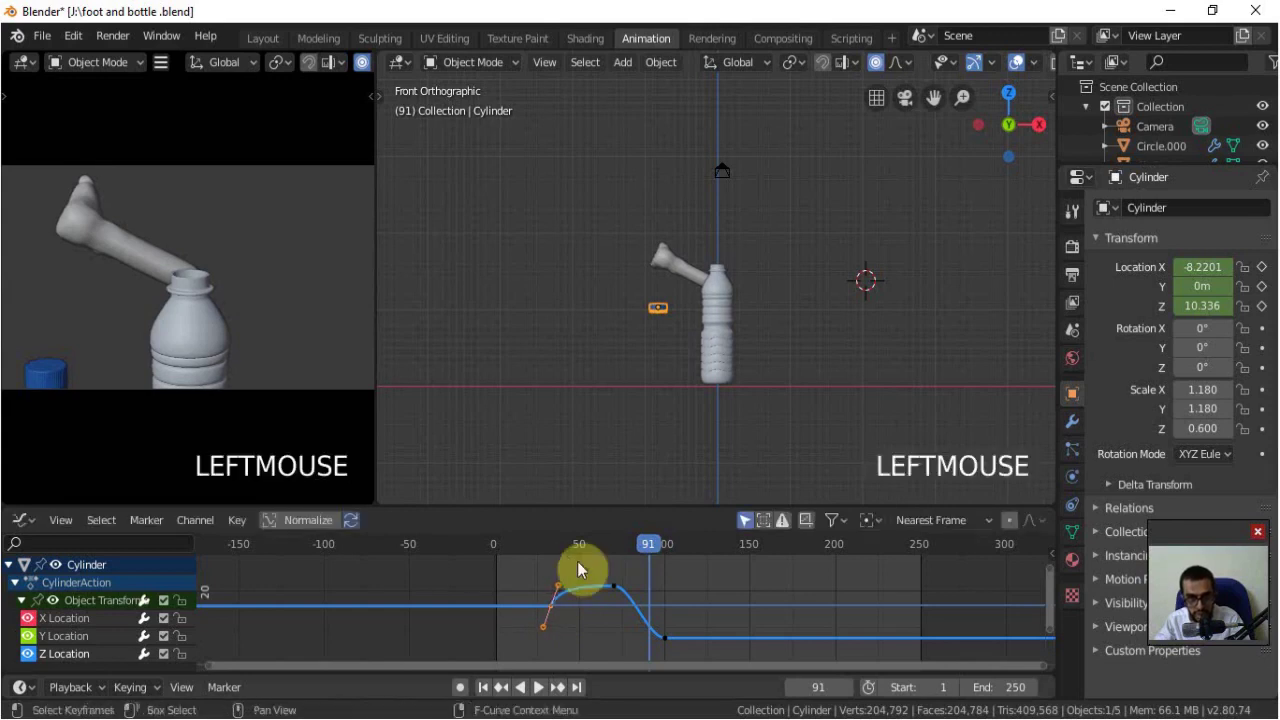
# Step: Scrub to frame 33 and insert a Rotation keyframe for the bottle cap
pyautogui.moveTo(653, 543); pyautogui.dragTo(550, 615)
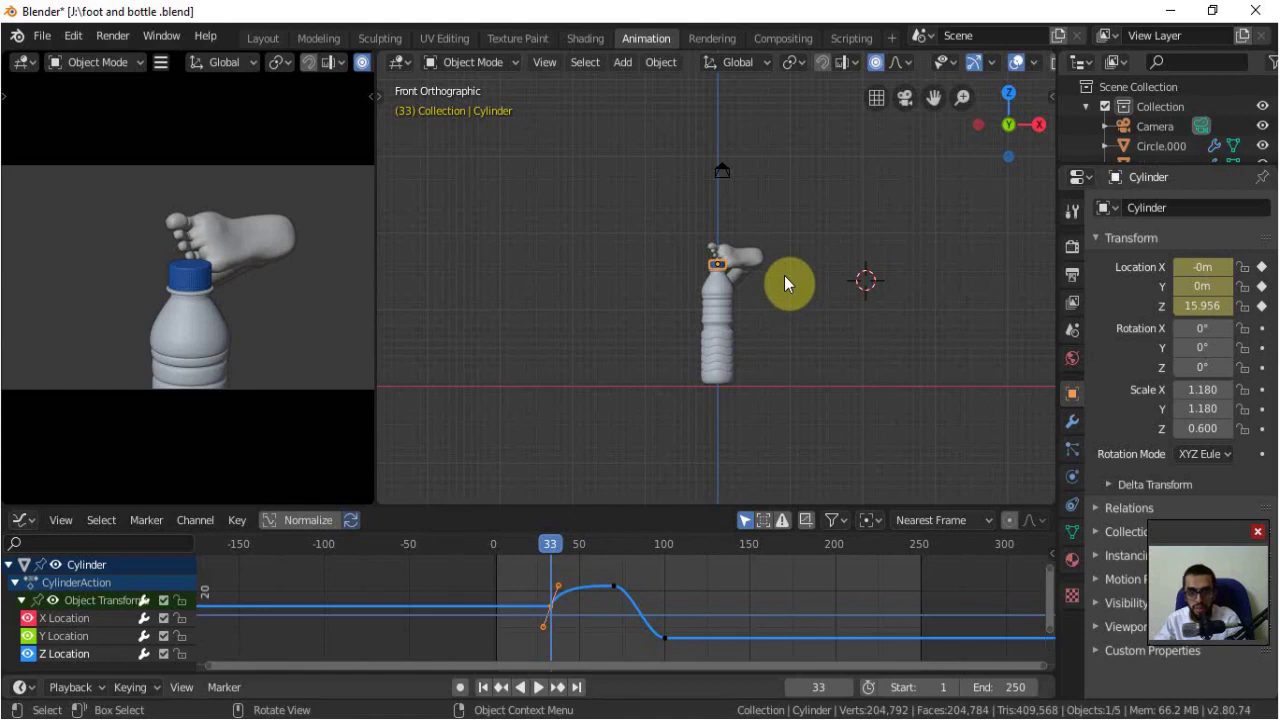
pyautogui.press('i')
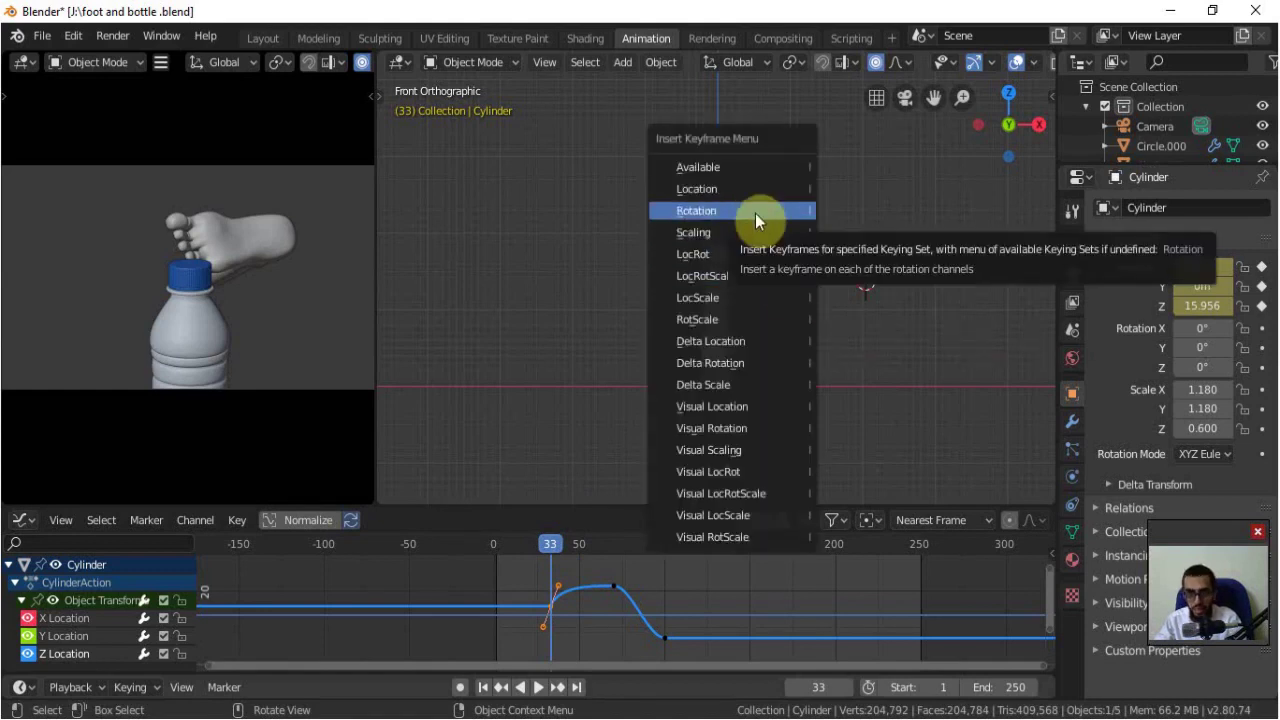
pyautogui.click(755, 213)
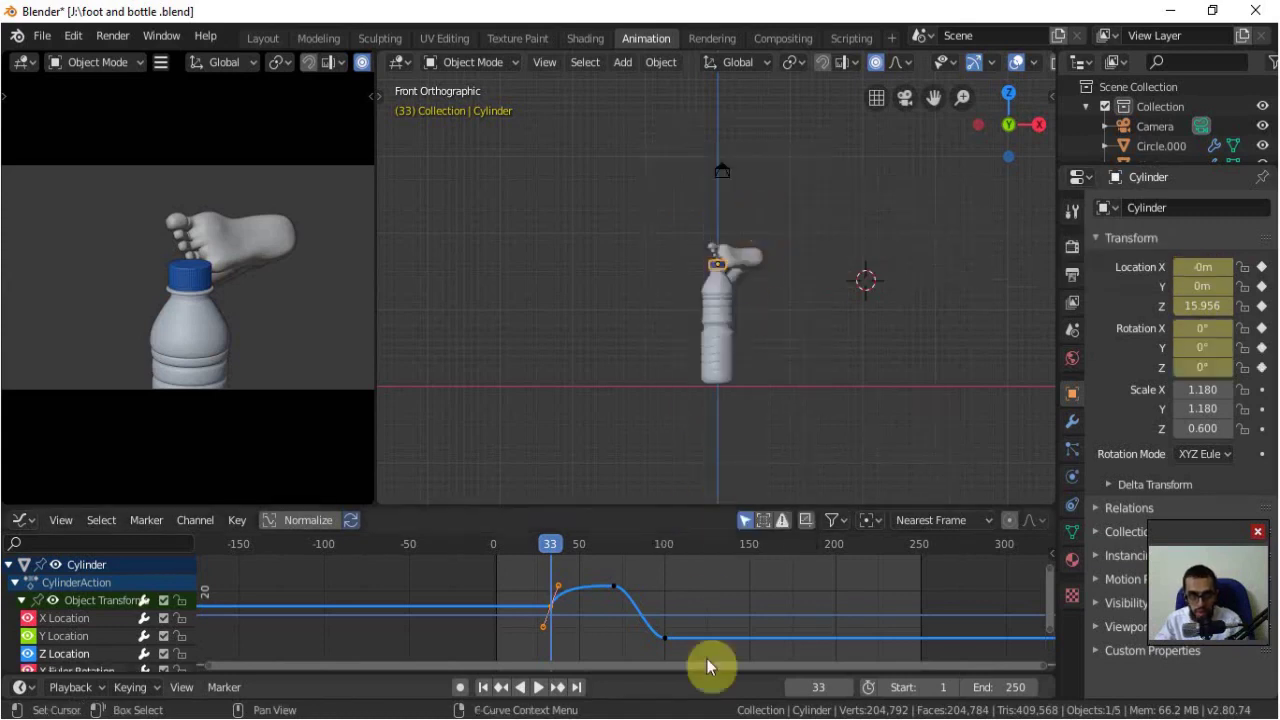
# Step: On frame 100, set the cap's Z rotation to 500° and insert a Rotation keyframe, previewing the spin
pyautogui.moveTo(546, 543); pyautogui.dragTo(664, 560)
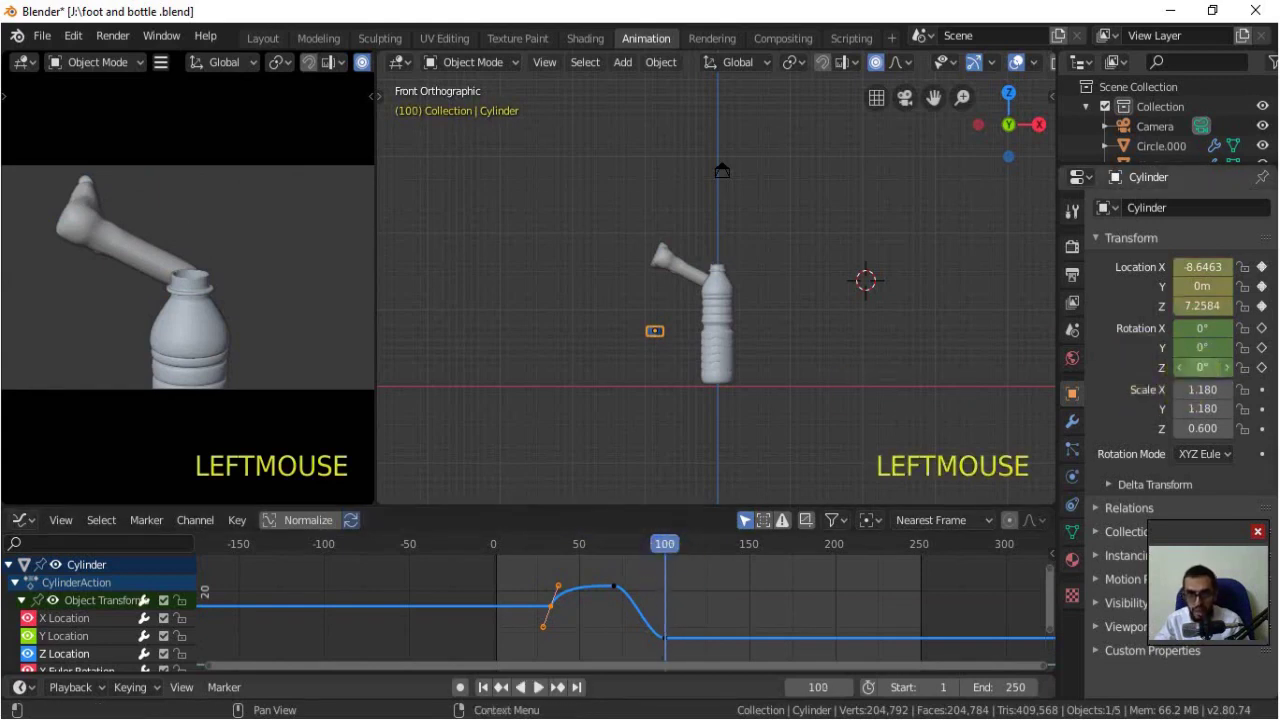
pyautogui.moveTo(1201, 367); pyautogui.dragTo(1012, 351)
pyautogui.press('Return')
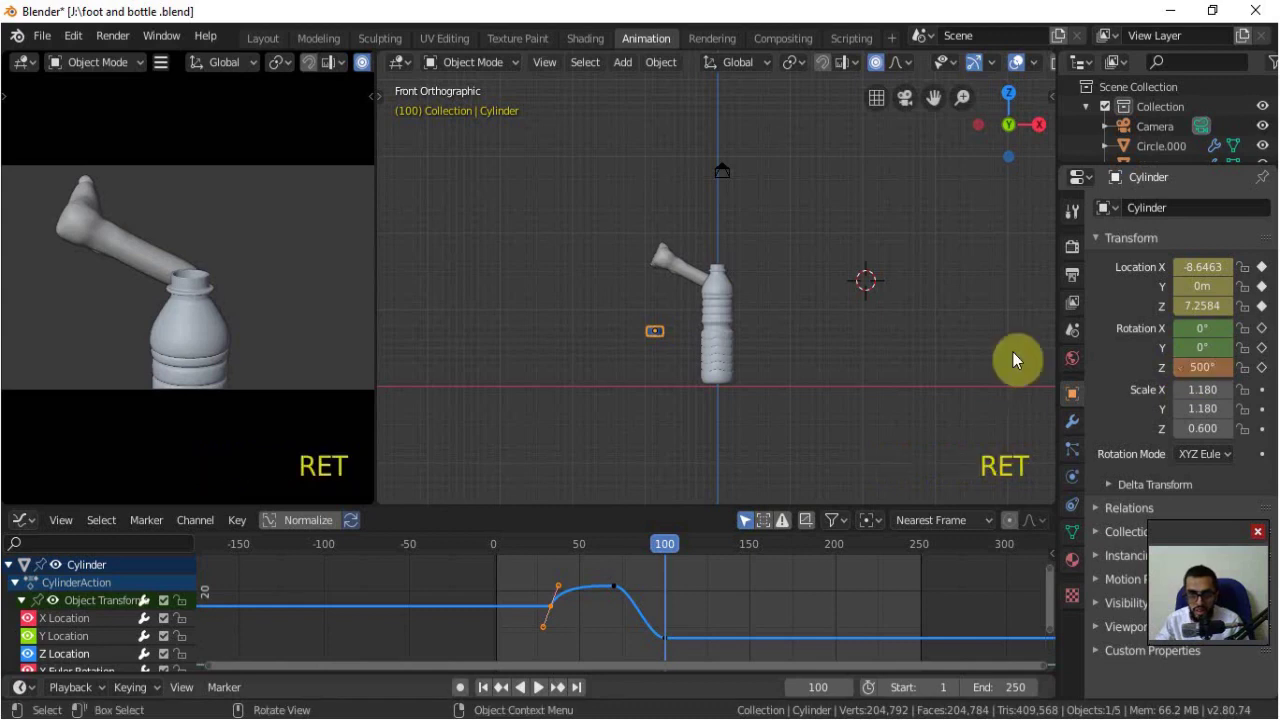
pyautogui.press('i')
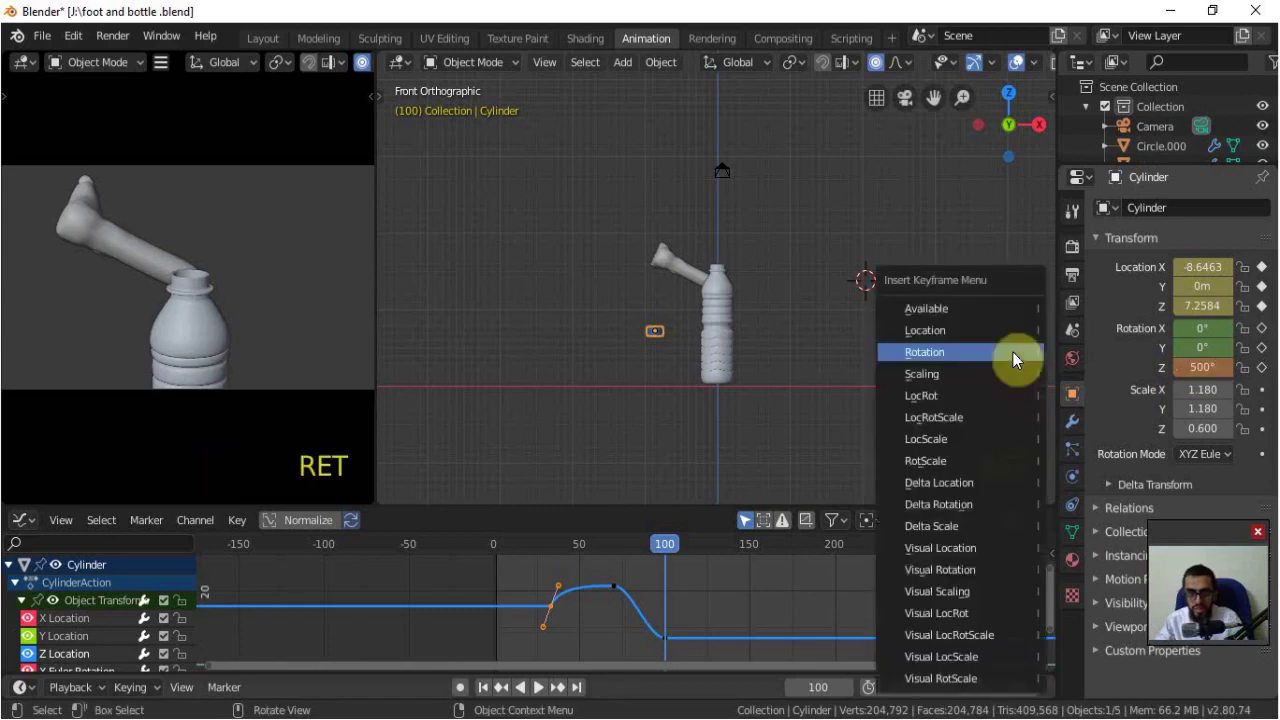
pyautogui.click(1012, 351)
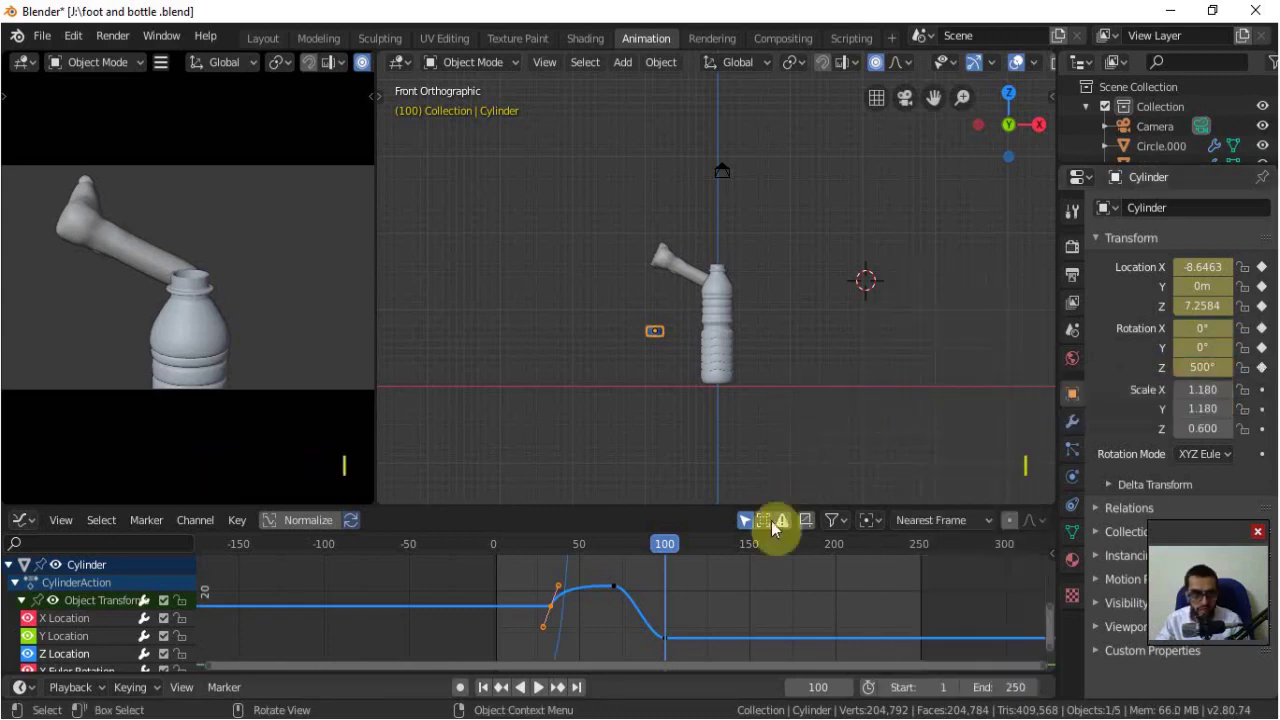
pyautogui.moveTo(663, 546)
pyautogui.mouseDown()
pyautogui.moveTo(541, 556)
pyautogui.moveTo(666, 559)
pyautogui.mouseUp()
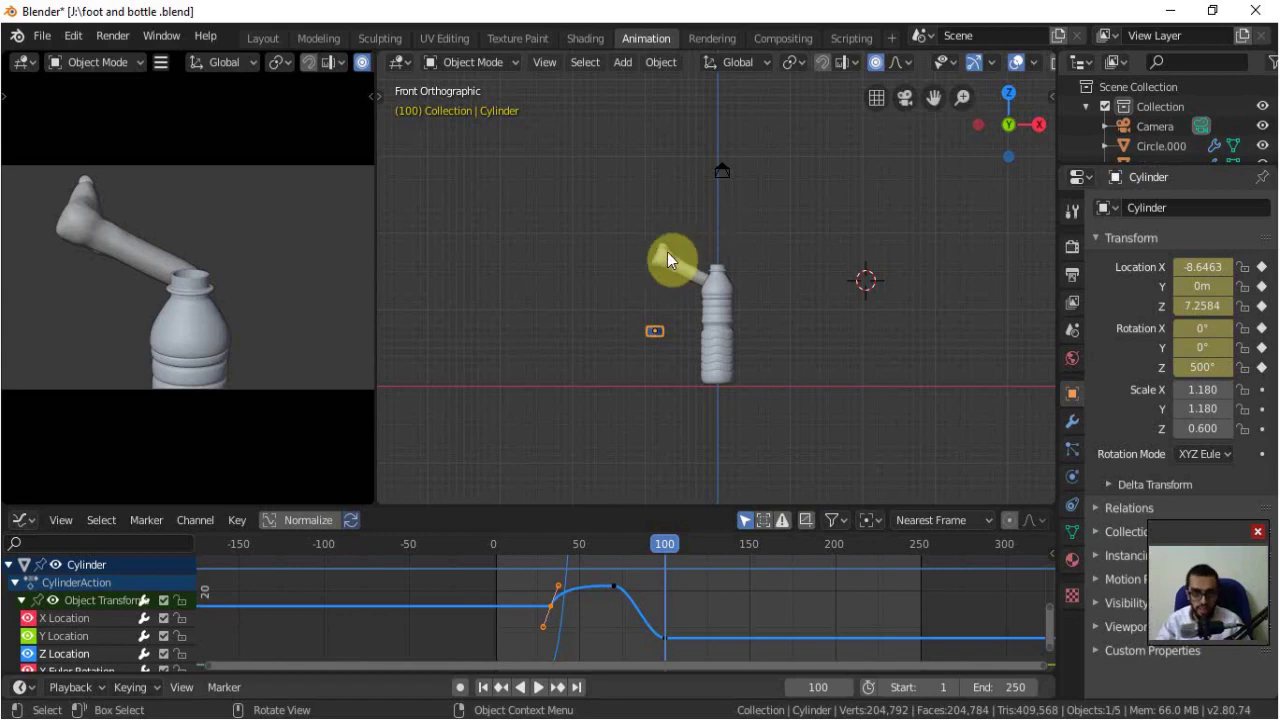
# Step: Select the foot and switch the Graph Editor area to the Dope Sheet
pyautogui.click(662, 258)
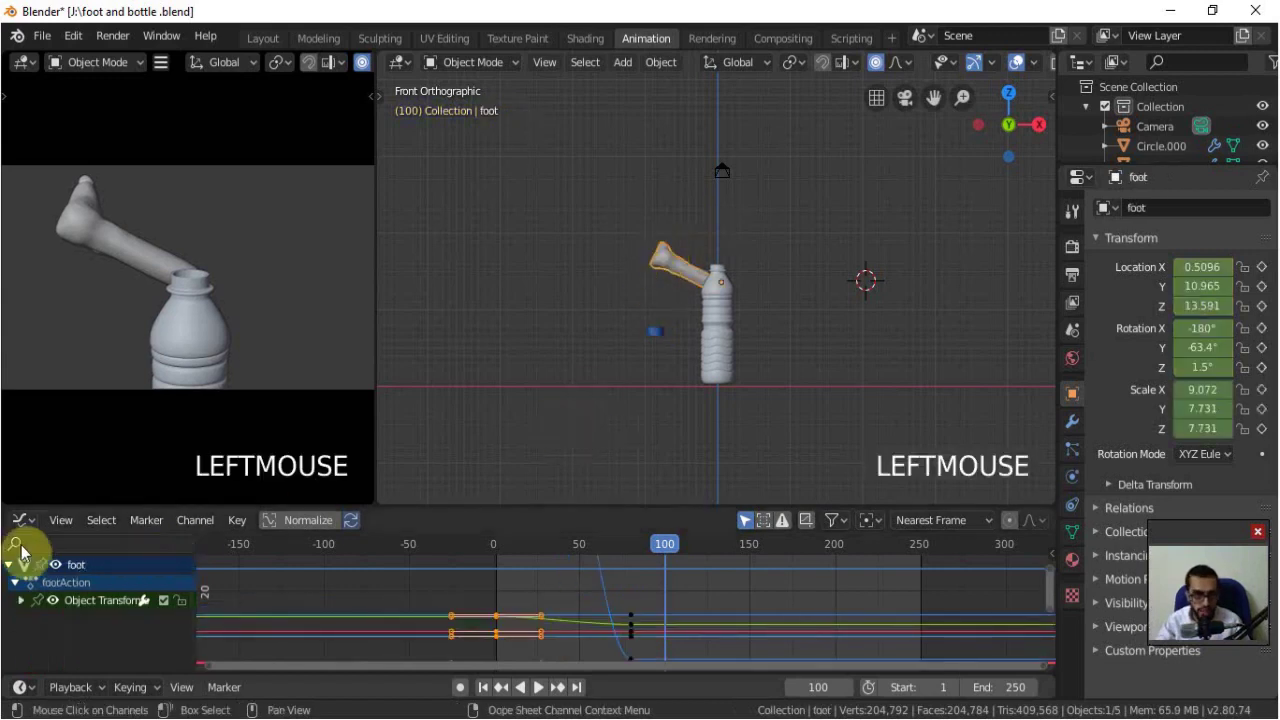
pyautogui.click(40, 655)
pyautogui.click(32, 521)
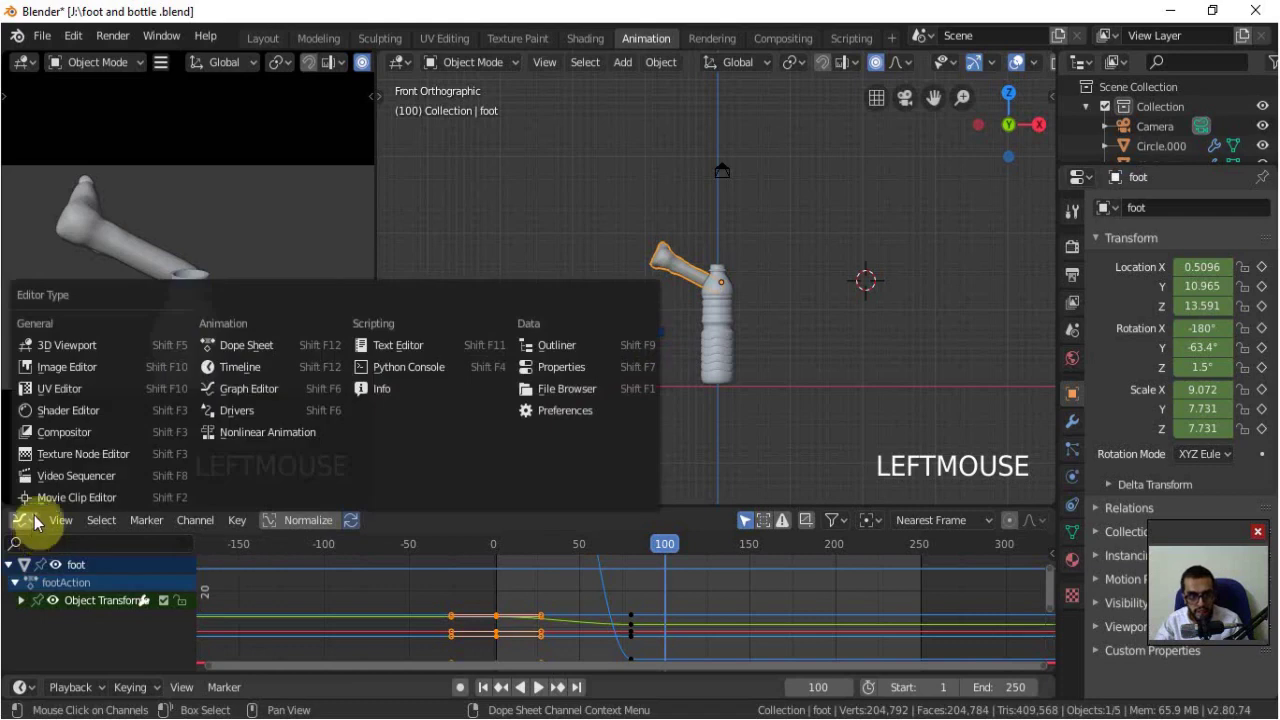
pyautogui.click(215, 345)
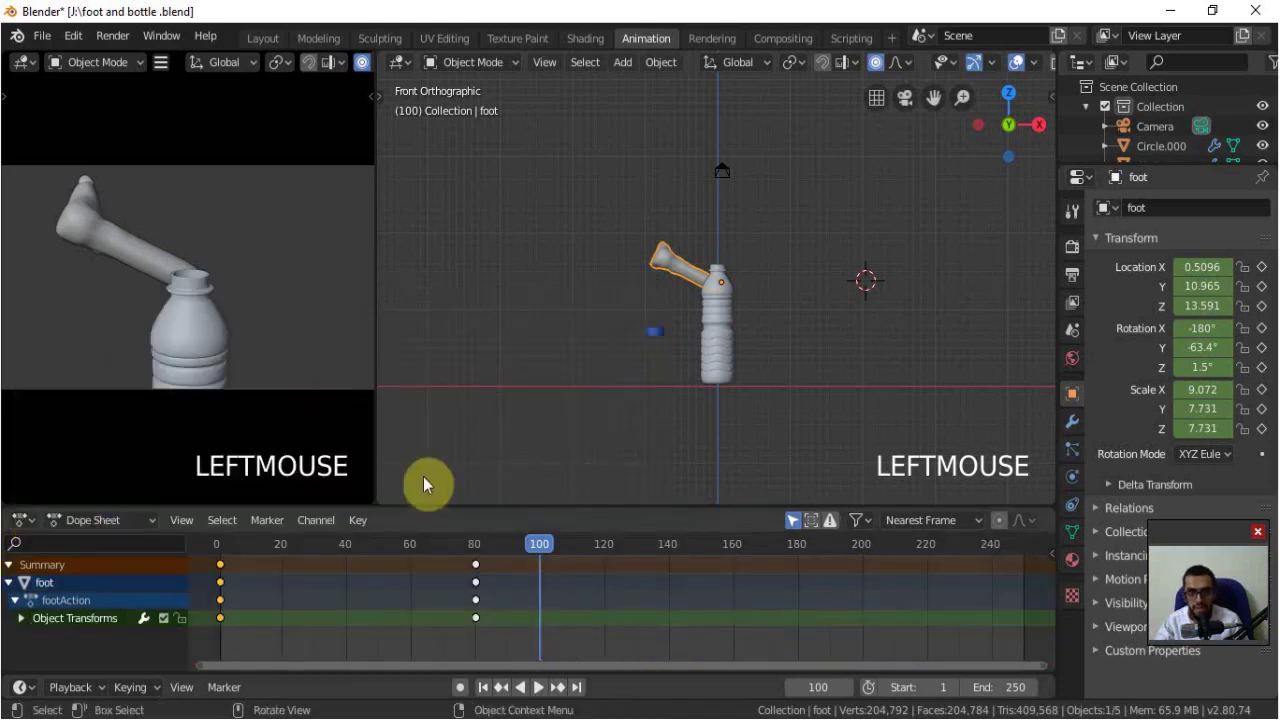
# Step: On frame 120, rotate the foot about -113° in front view so it points down, and 180° in top view
pyautogui.moveTo(524, 549); pyautogui.dragTo(608, 557)
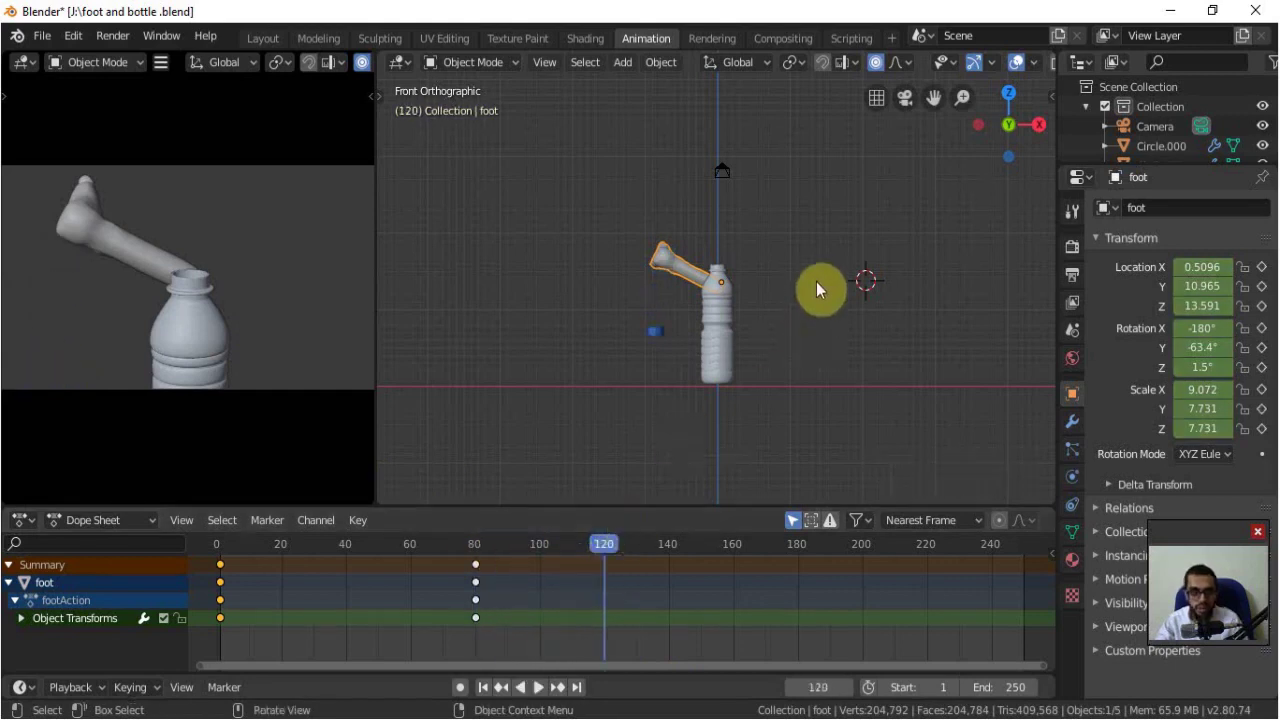
pyautogui.press('r')
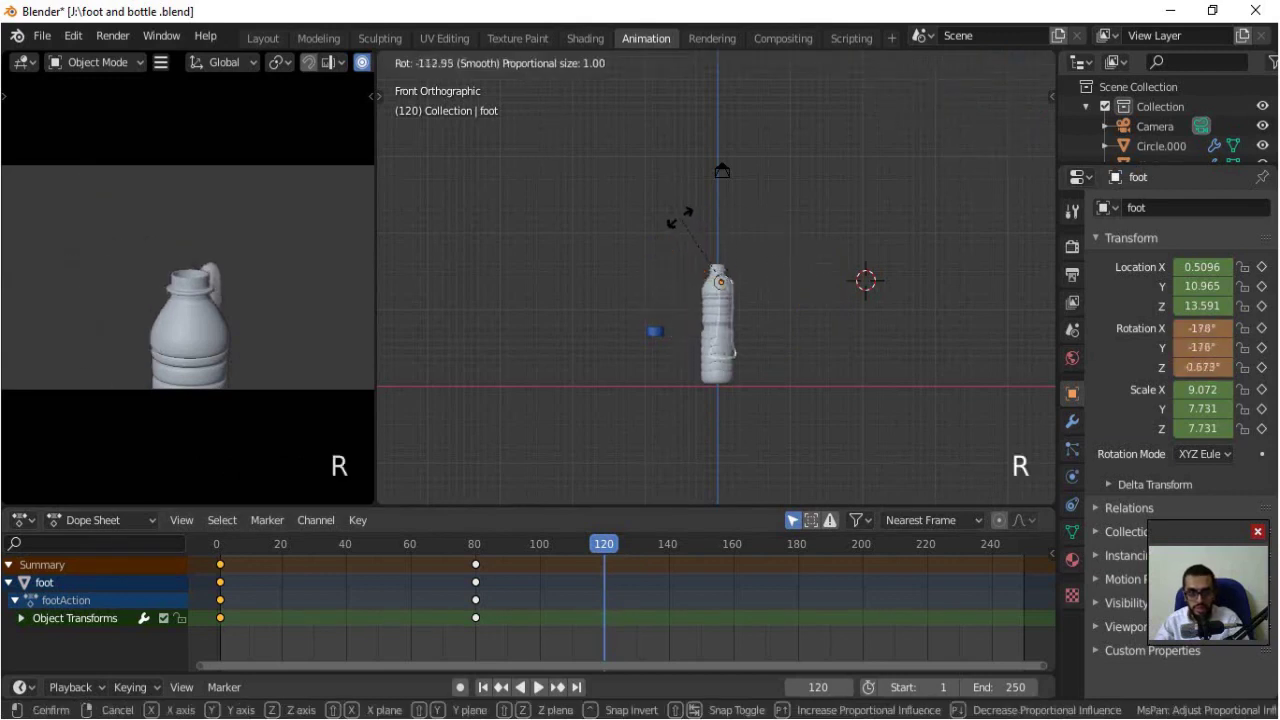
pyautogui.click(678, 218)
pyautogui.press('KP_7')
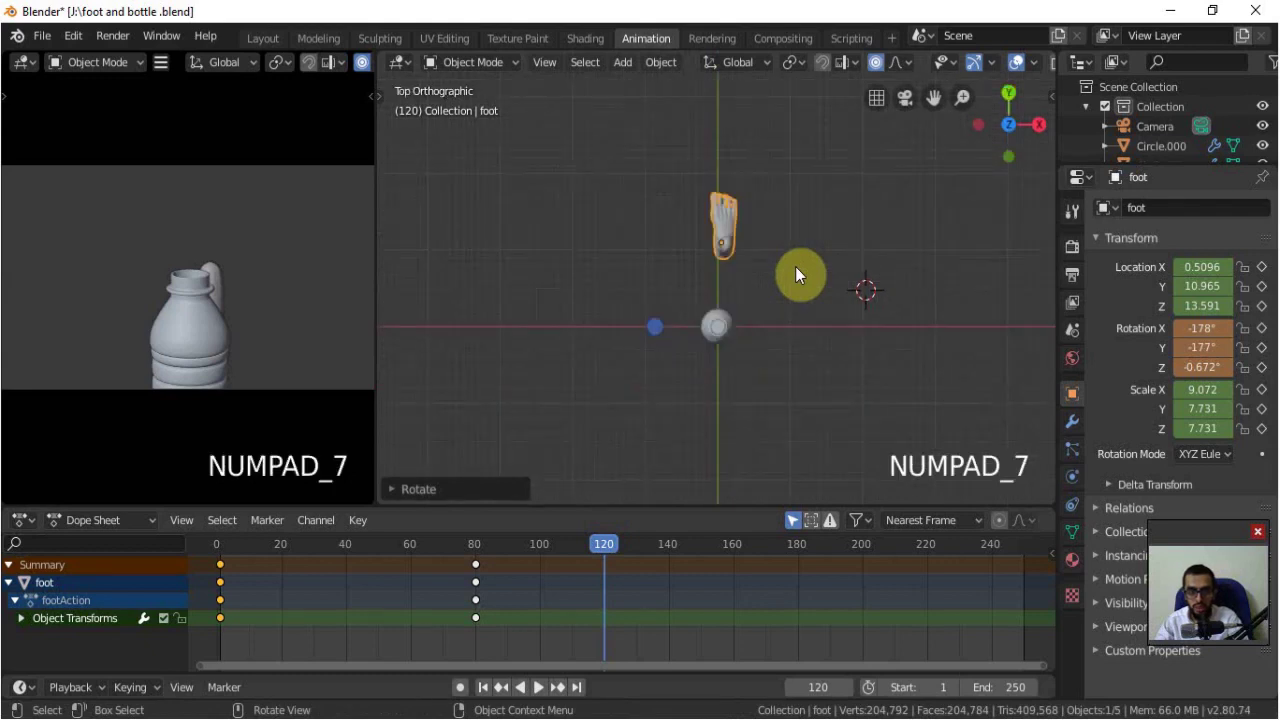
pyautogui.press('r')
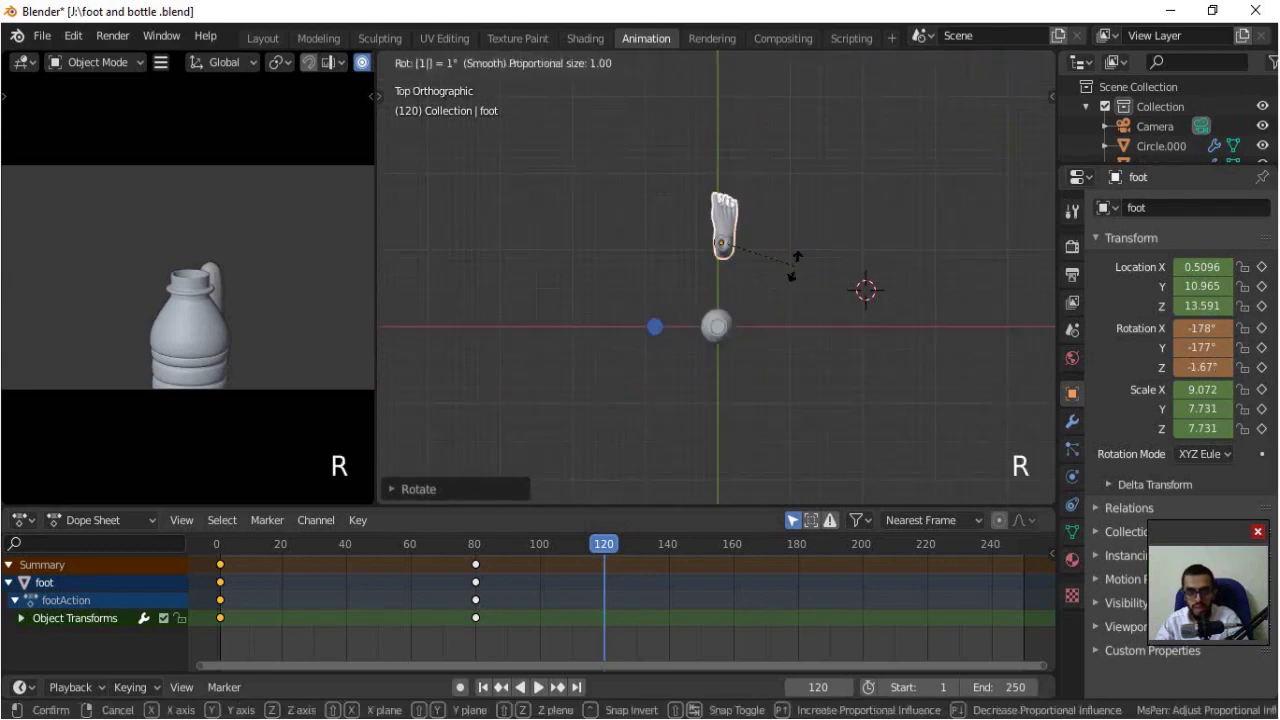
pyautogui.click(795, 266)
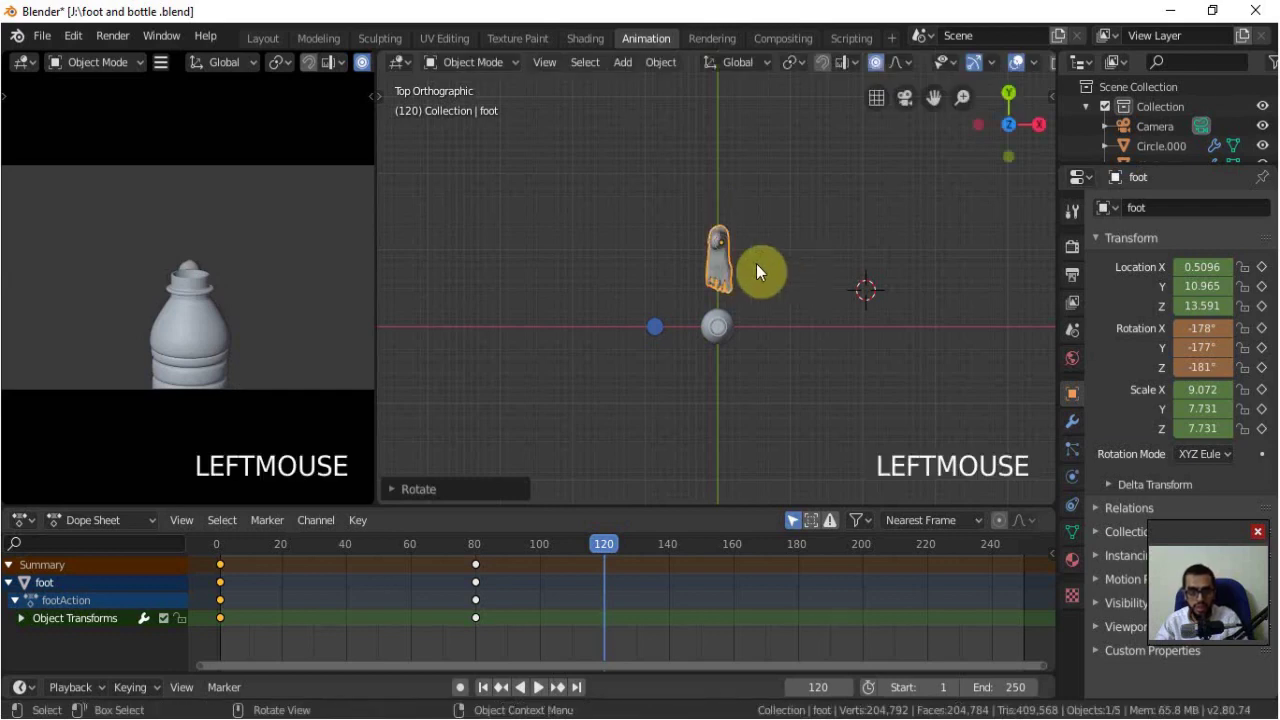
# Step: Lower the foot along Z to about 11.27 m, behind the bottle, and insert a LocRotScale keyframe on frame 120
pyautogui.press('KP_1')
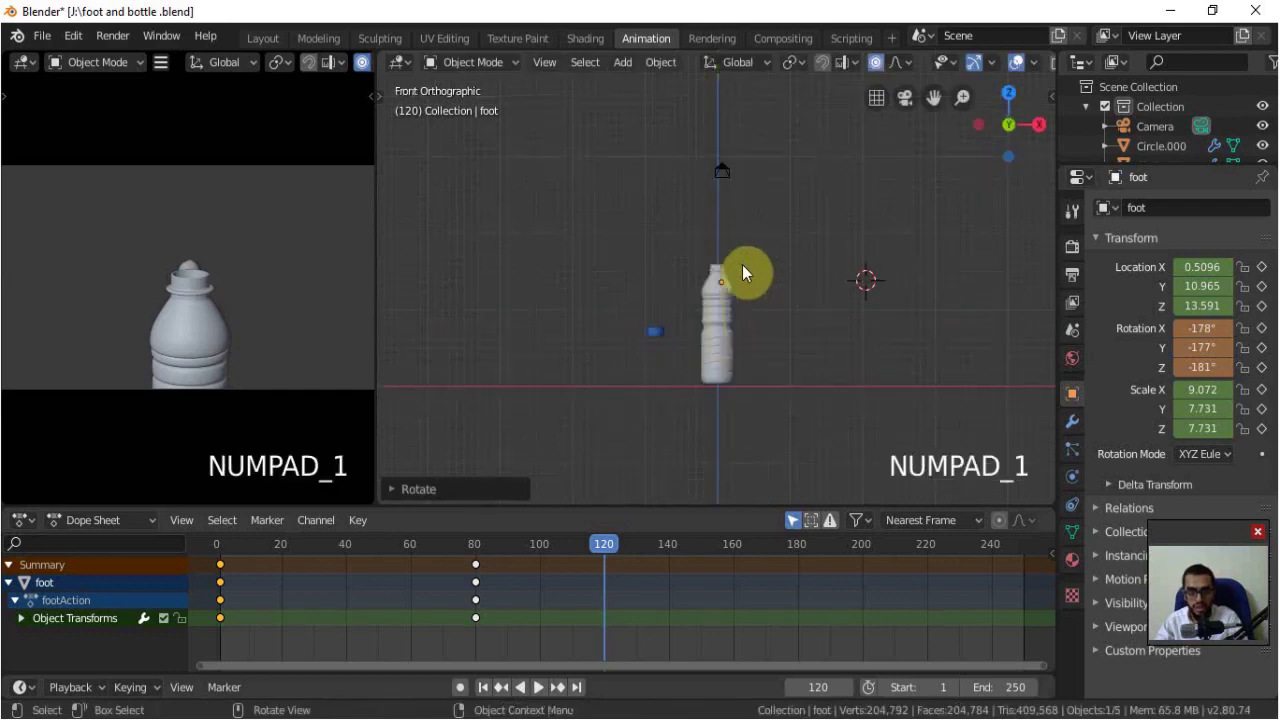
pyautogui.rightClick(760, 270)
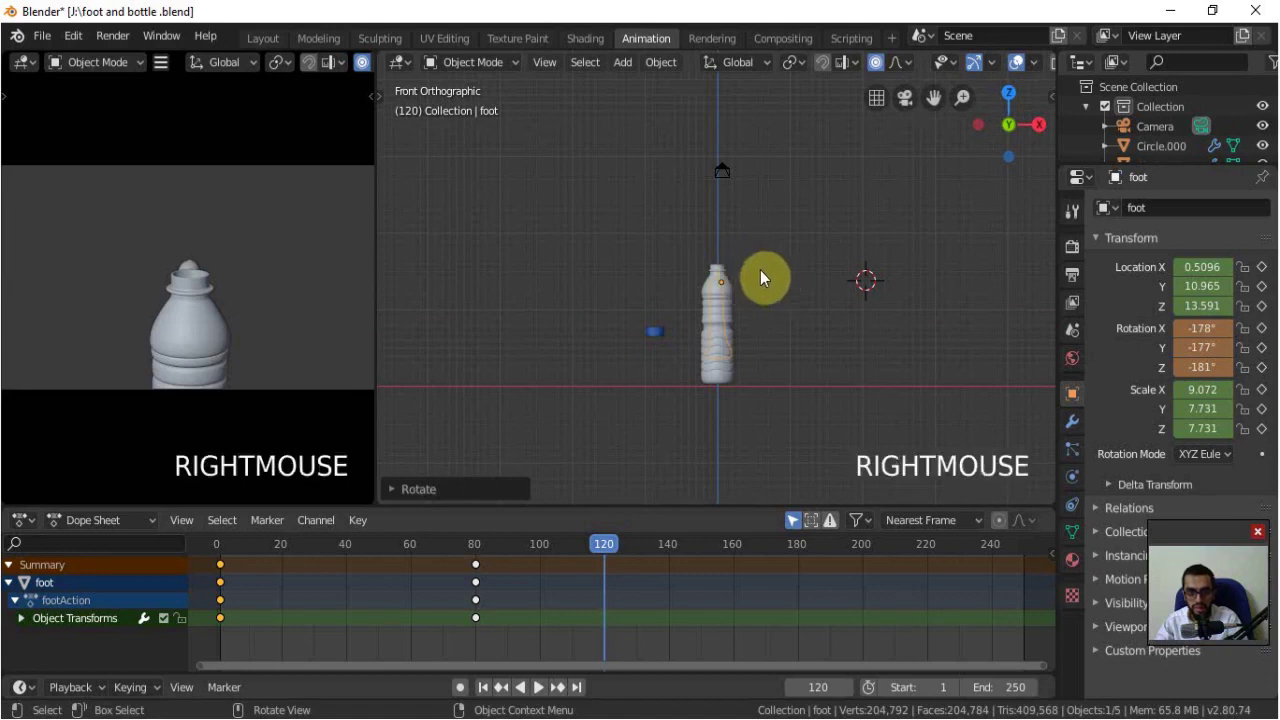
pyautogui.press('g')
pyautogui.press('z')
pyautogui.click(760, 290)
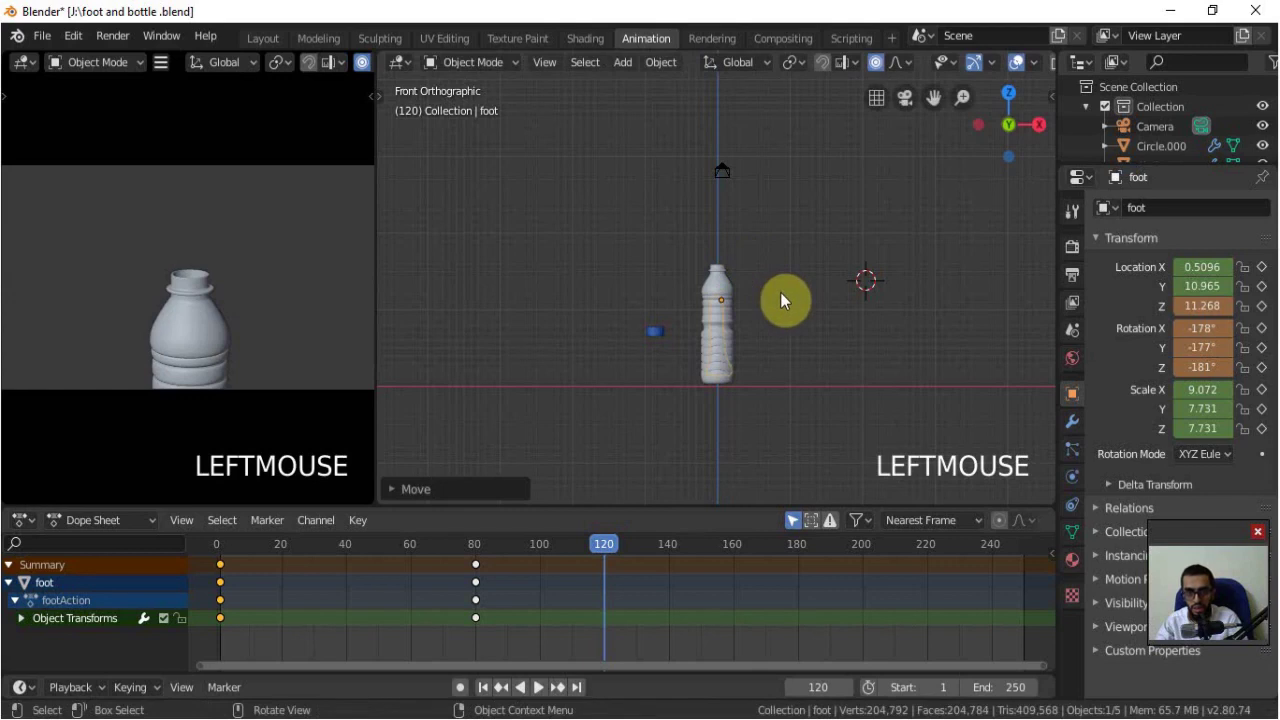
pyautogui.press('i')
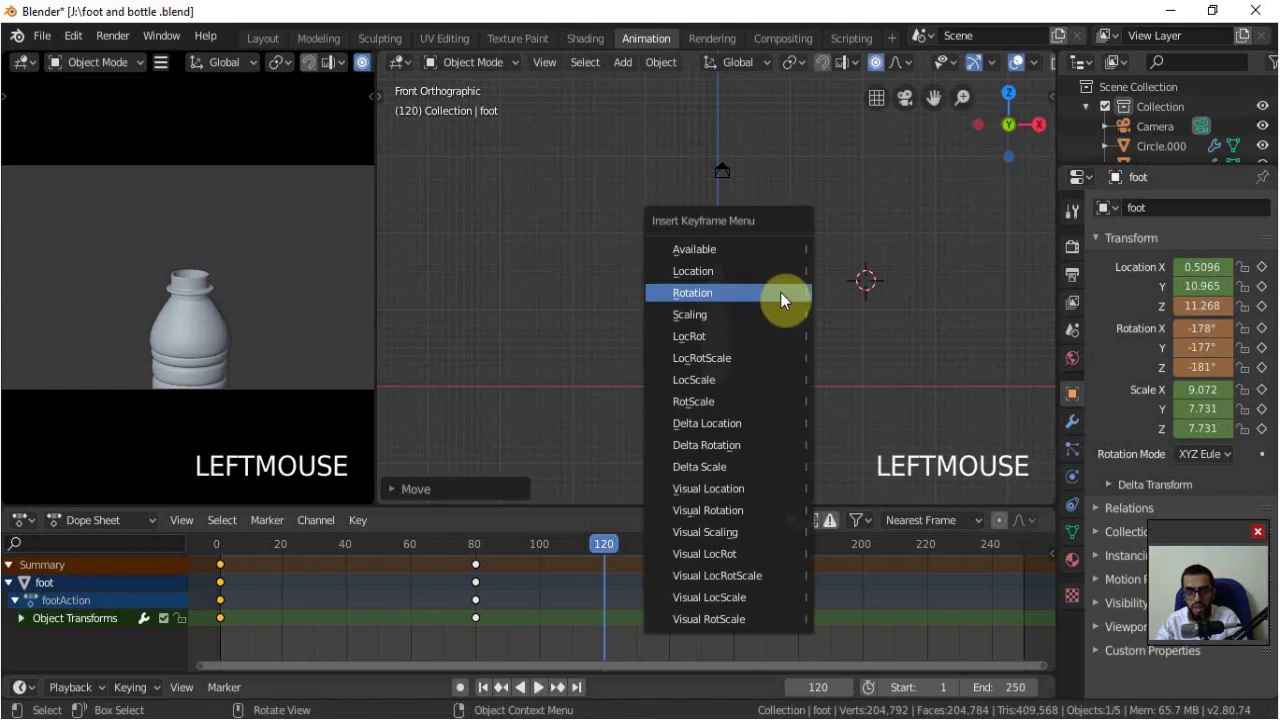
pyautogui.click(756, 358)
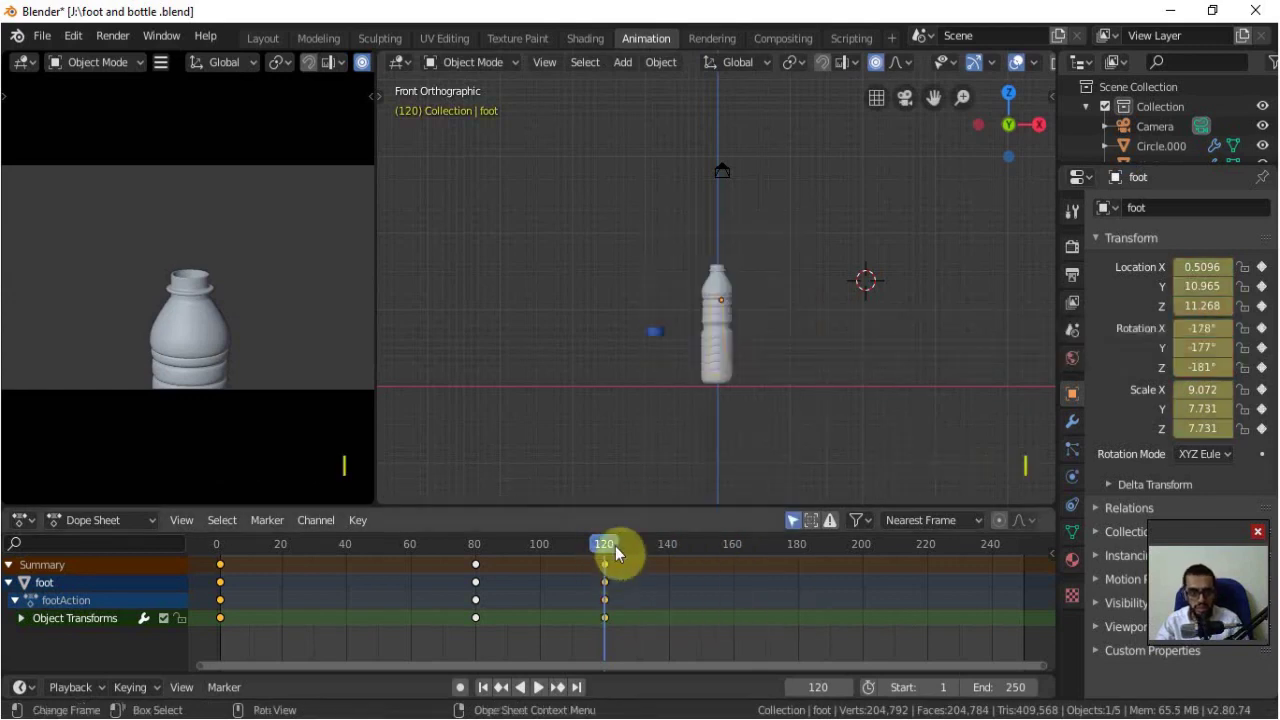
# Step: Select the foot's keys on frame 120, briefly run playback, and set the animation's end frame to 120
pyautogui.click(604, 598)
pyautogui.press('space')
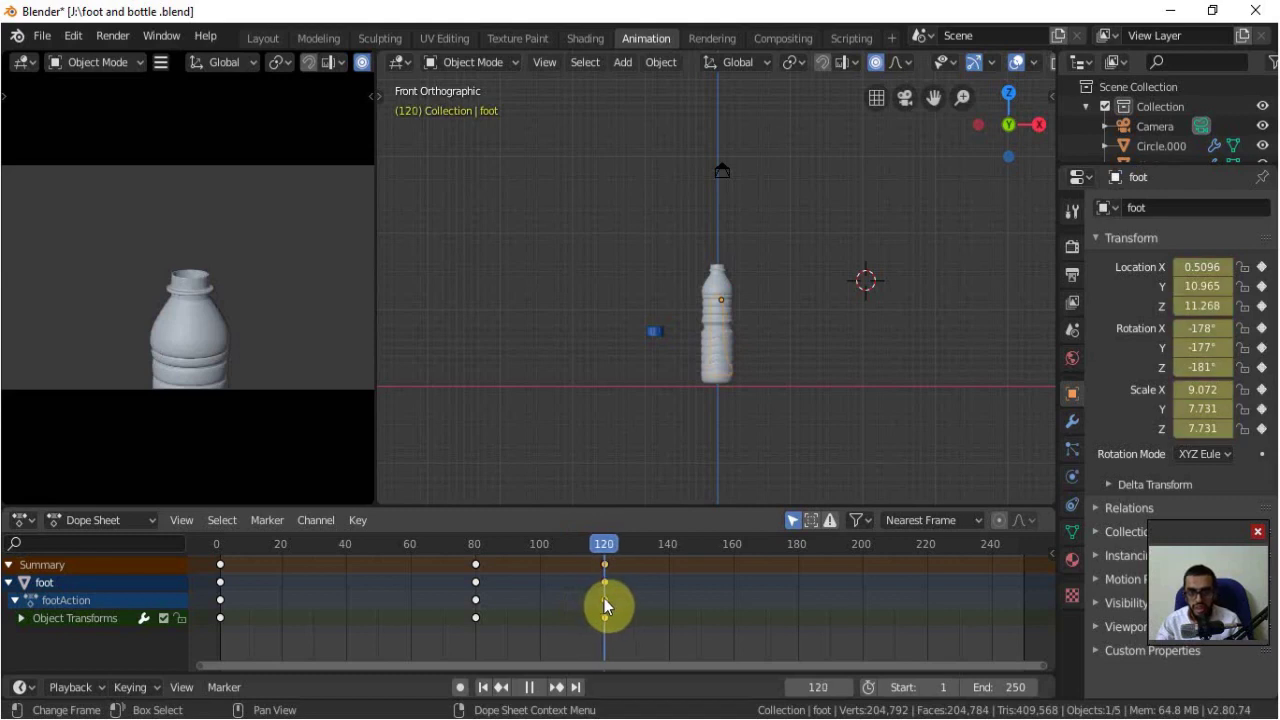
pyautogui.press('space')
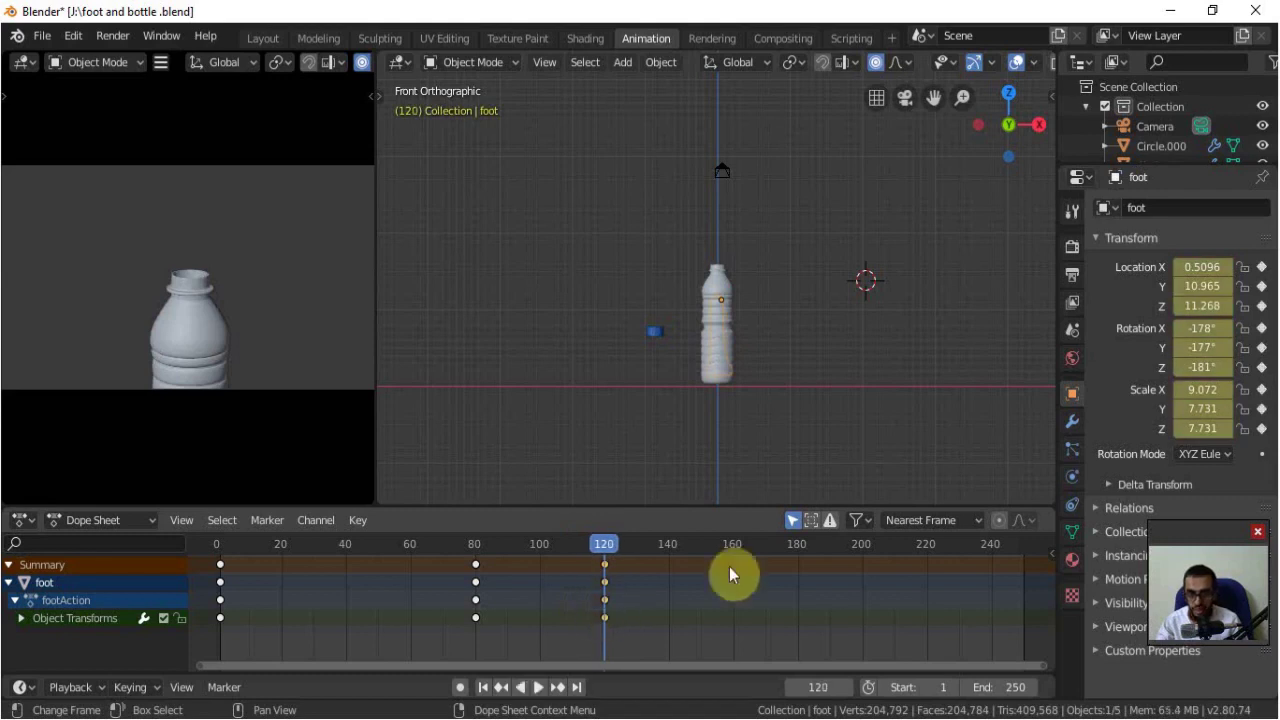
pyautogui.click(1000, 687)
pyautogui.write('120')
pyautogui.press('Return')
# Step: Set the render output's file format to FFmpeg video and choose its container in the encoding settings
pyautogui.click(1072, 272)
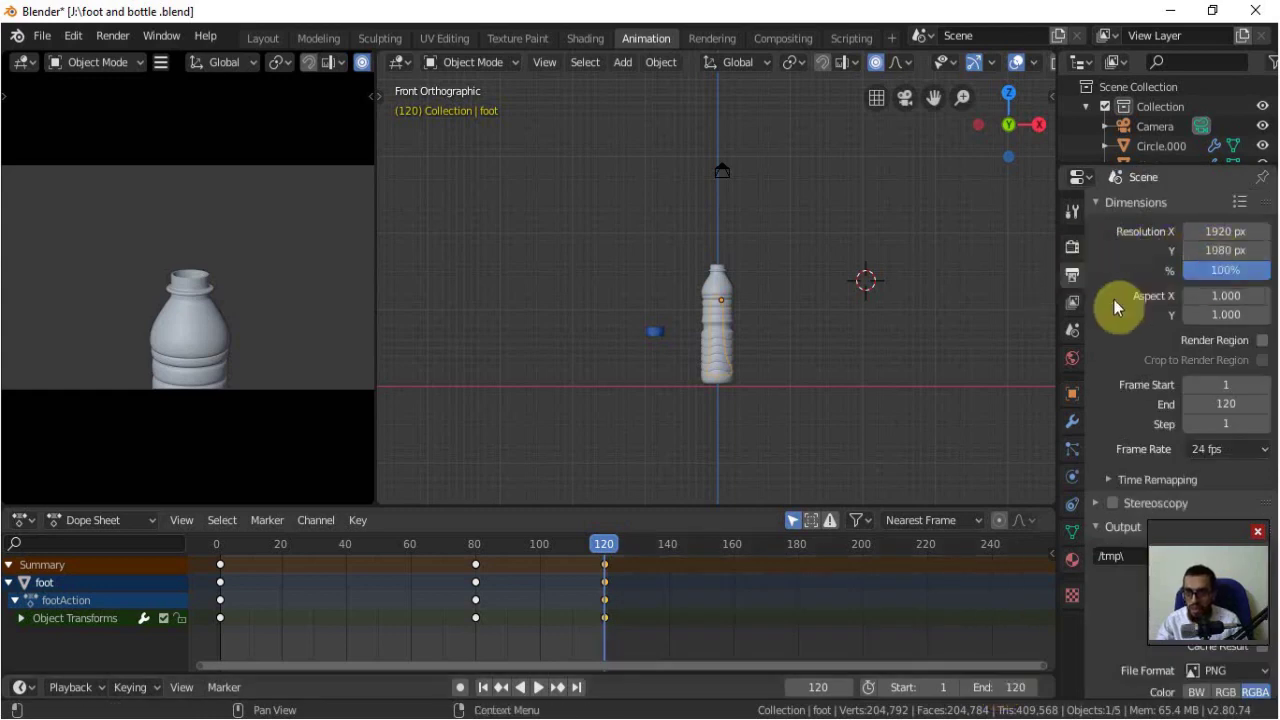
pyautogui.scroll(-3, 1163, 405)
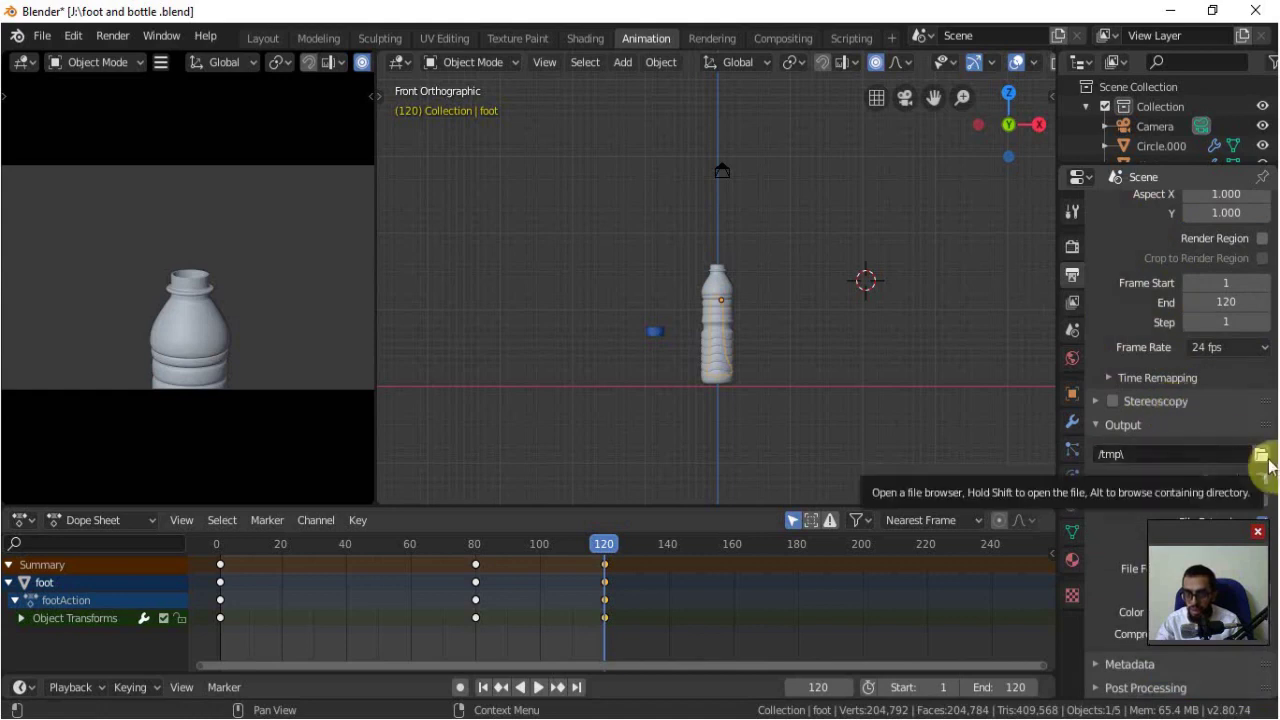
pyautogui.click(1225, 568)
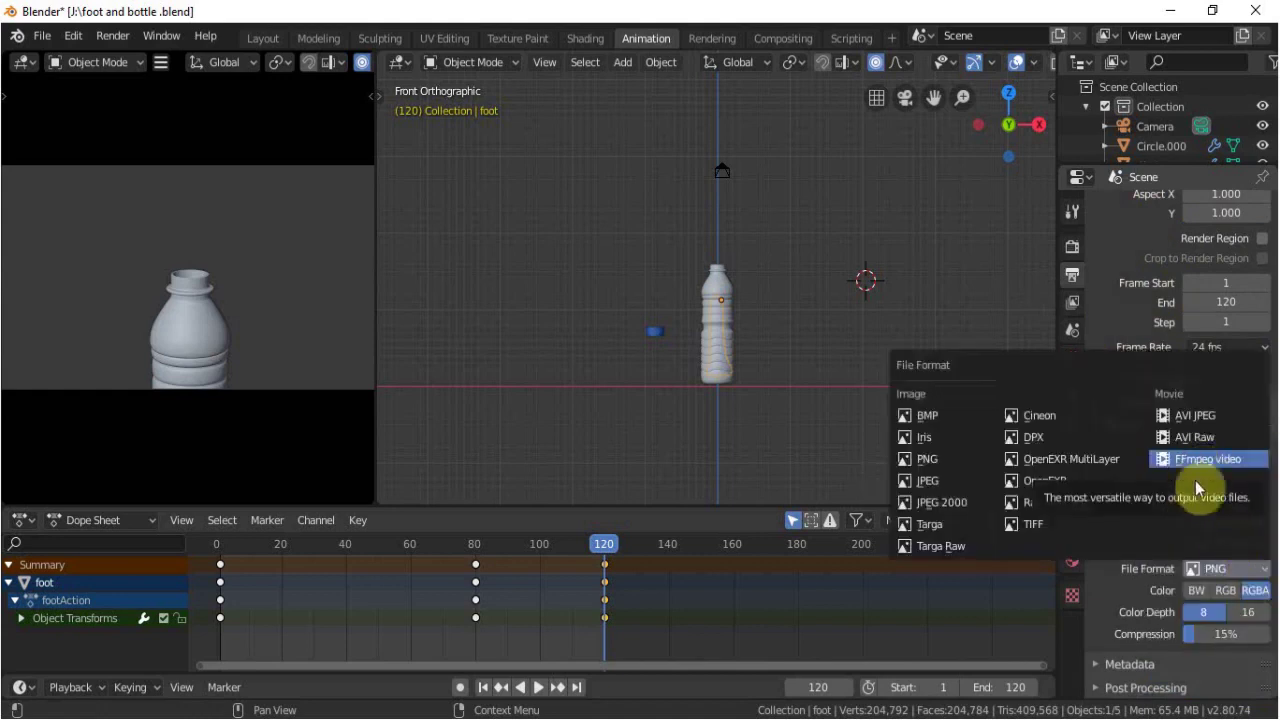
pyautogui.click(1190, 460)
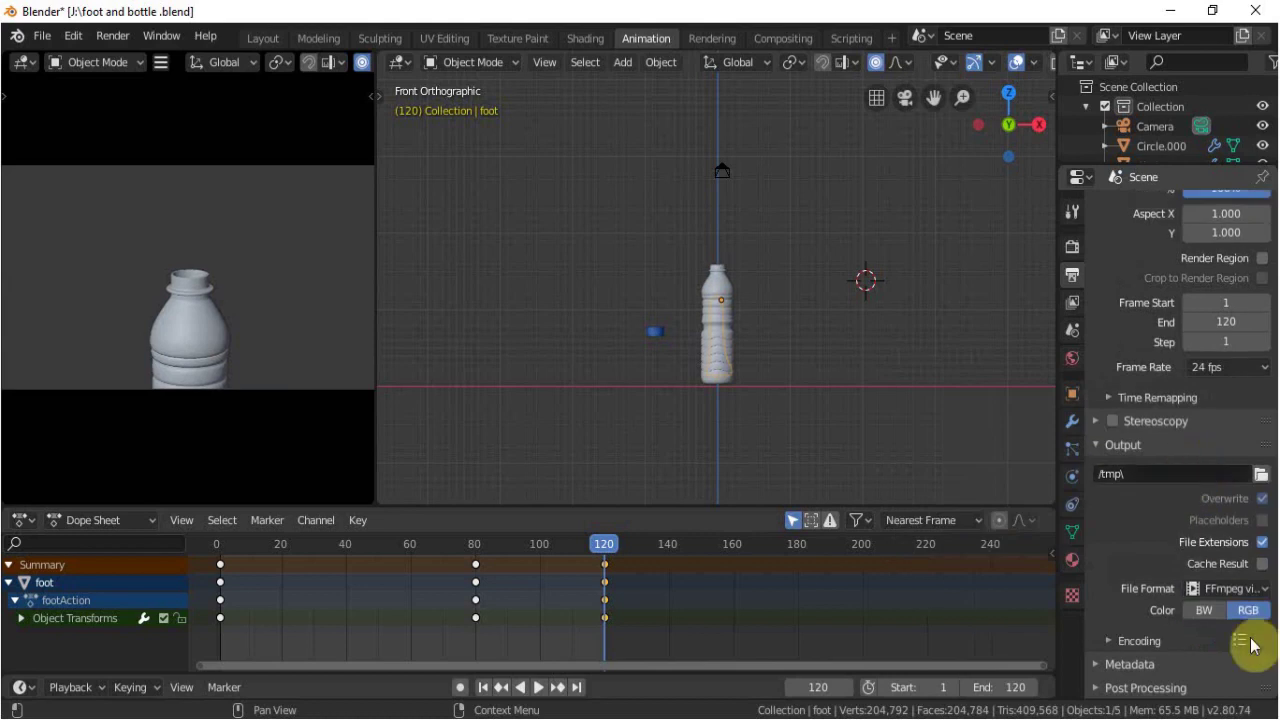
pyautogui.click(1110, 640)
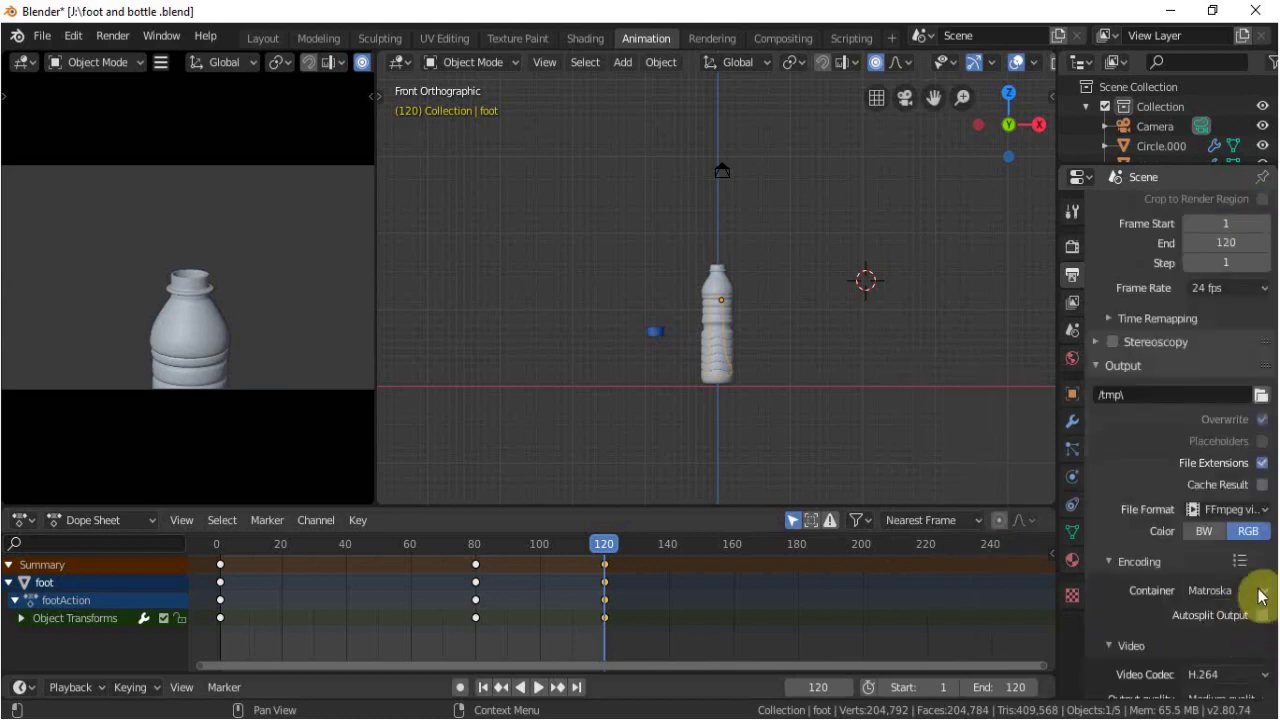
pyautogui.click(1258, 592)
pyautogui.click(1195, 525)
# Step: Save the blend file and look up the Render Animation command without starting the render
pyautogui.click(481, 249)
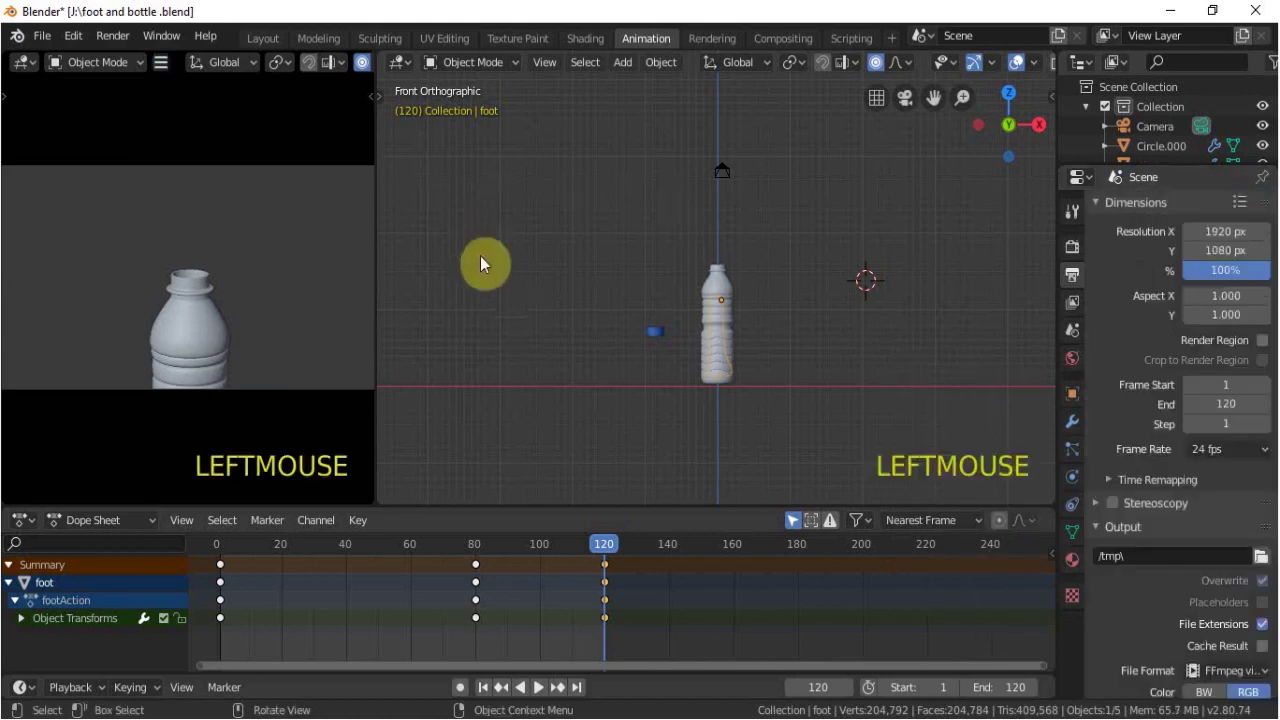
pyautogui.click(104, 42)
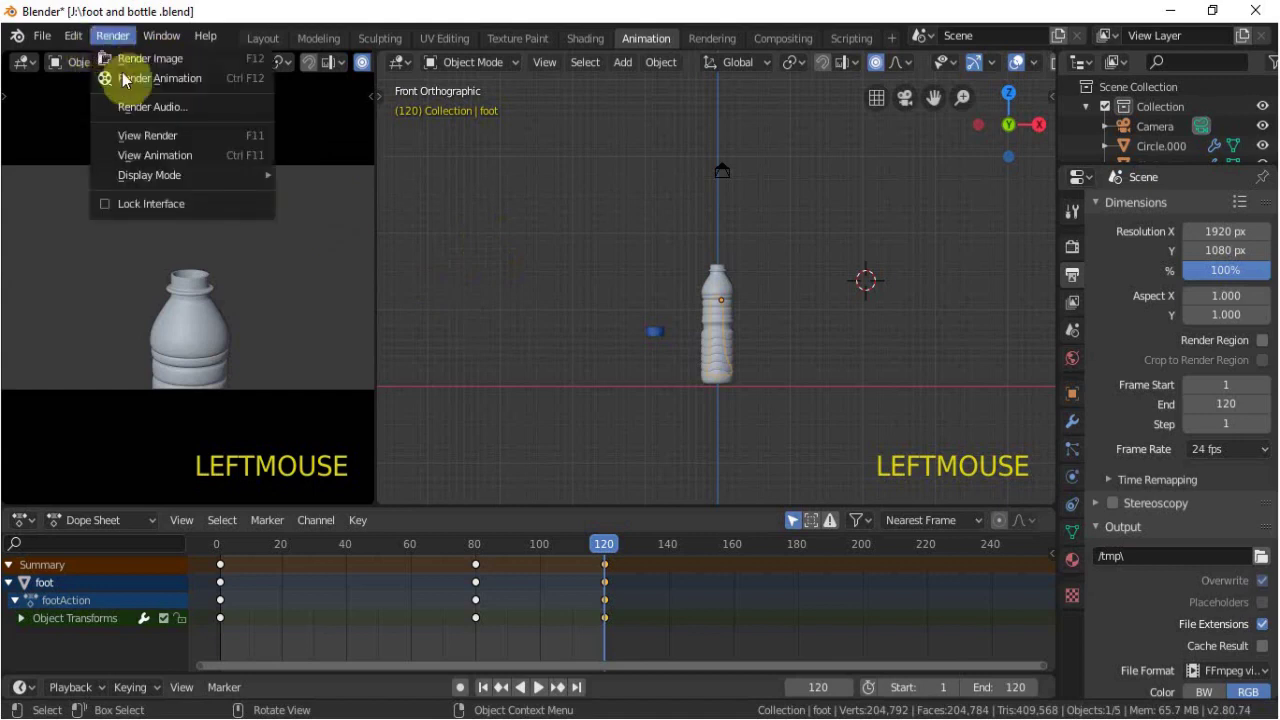
pyautogui.click(524, 314)
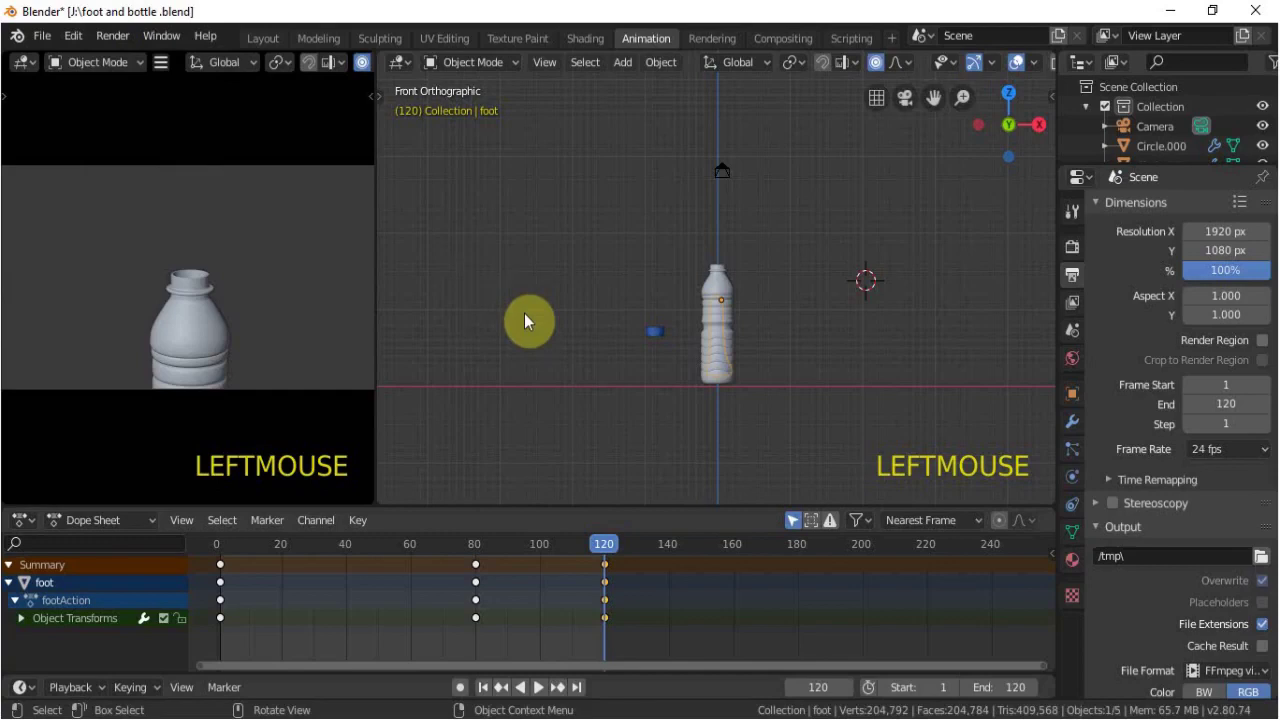